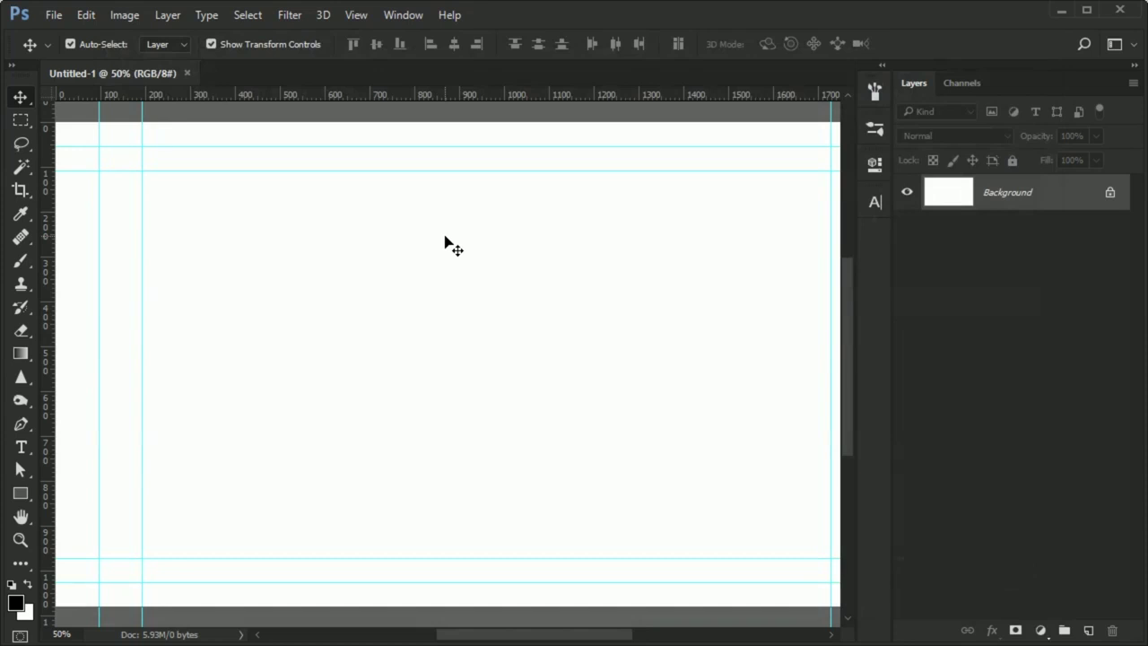
Step: Hide the guides and other extras, and fit the whole canvas on screen
click(356, 15)
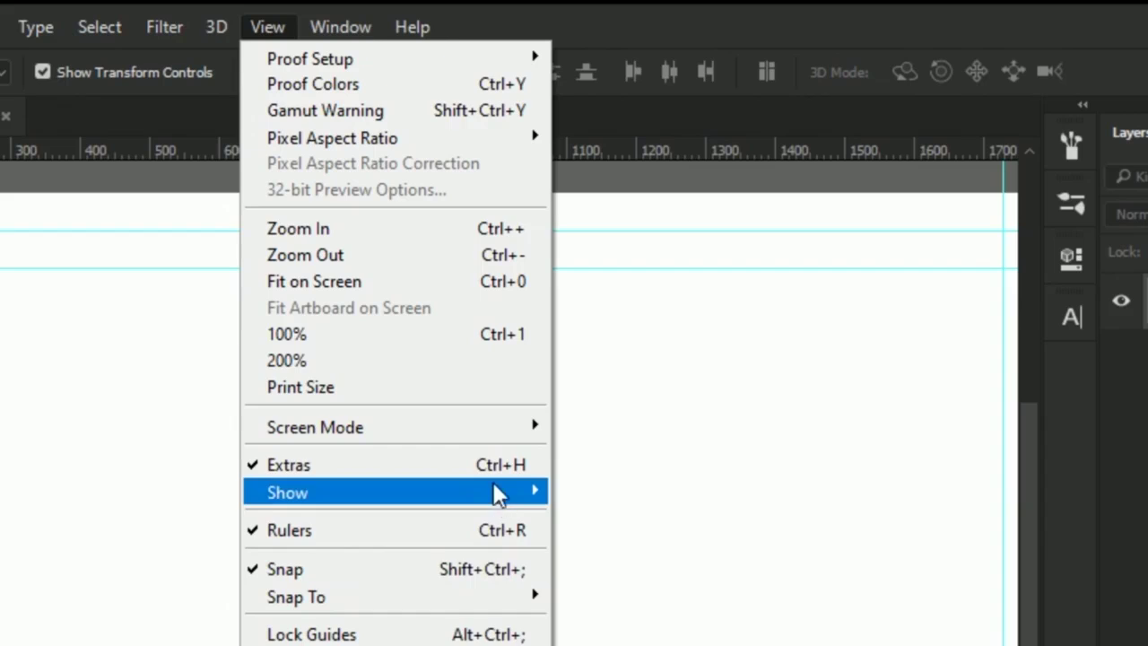
click(491, 465)
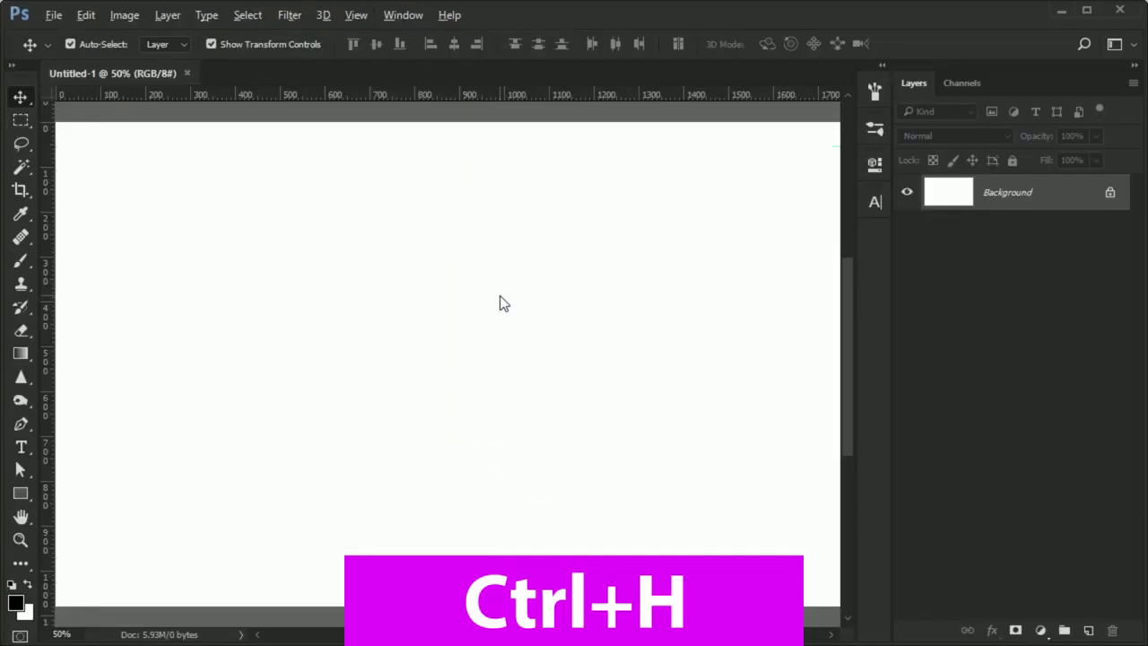
key(ctrl+0)
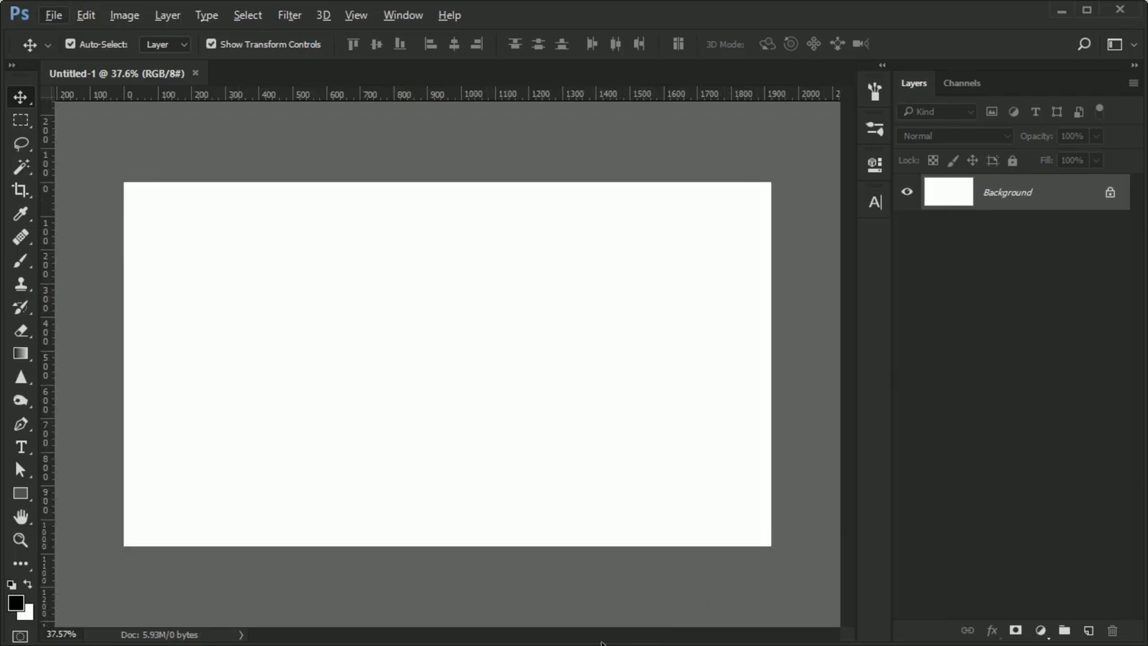
Step: Open d27r1i5-0916e53a-ff19-4e1d-837c-b0f409bfde38.jpg and copy the dark striped image into Untitled-1 as a new layer
key(ctrl+o)
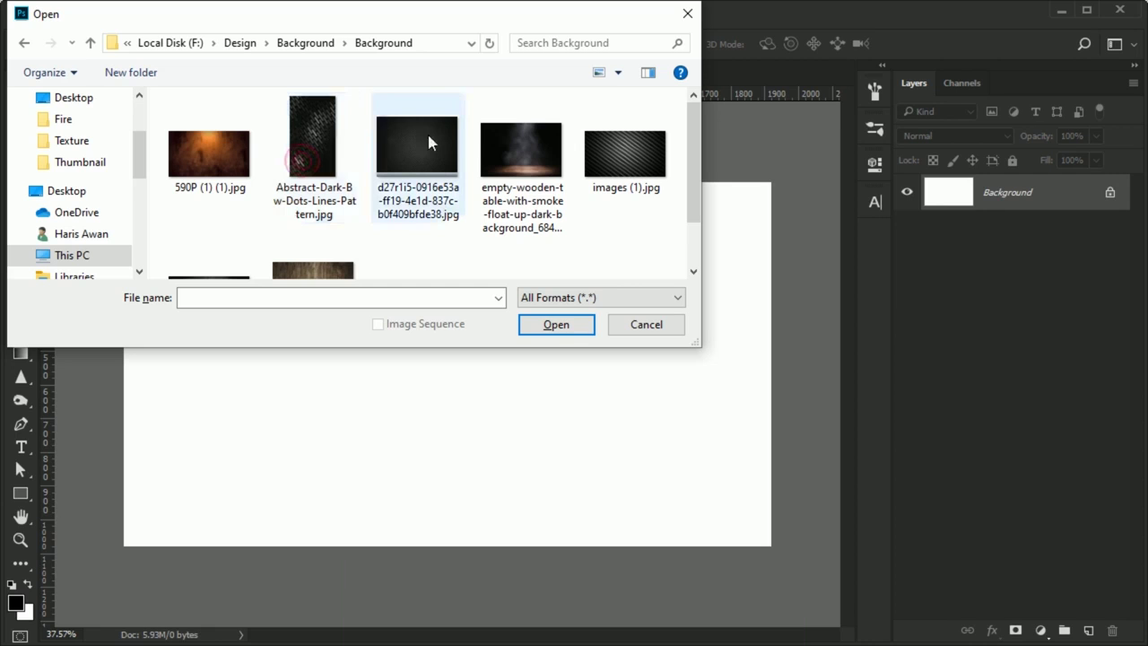
double_click(428, 141)
drag(447, 350, 300, 269)
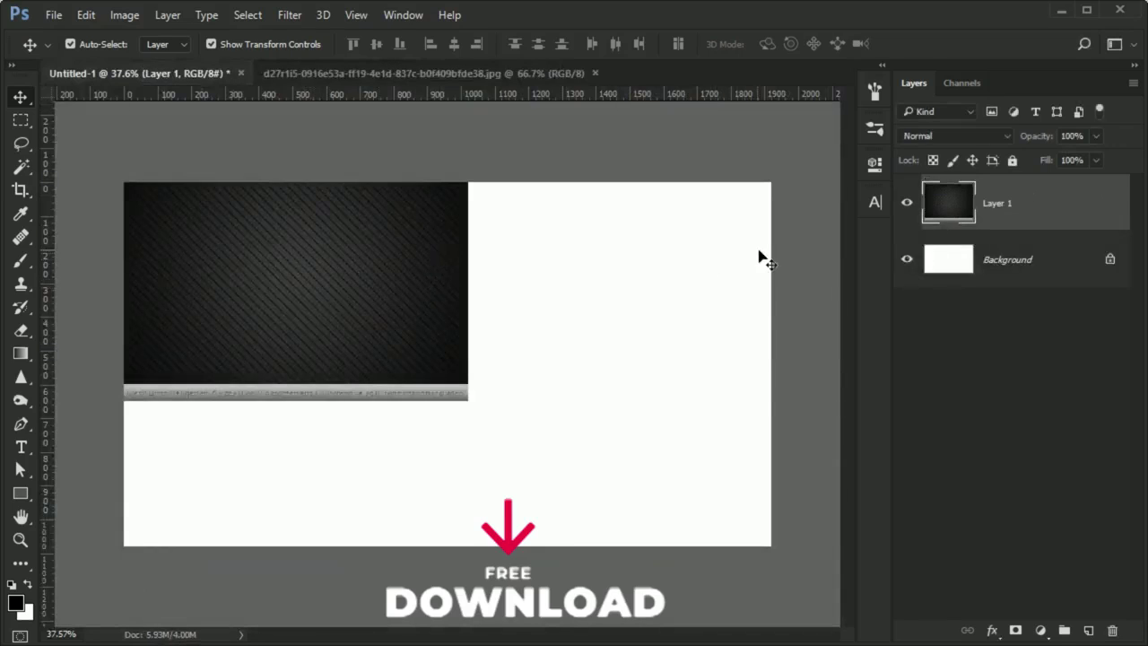
Step: Scale the striped background layer to about 194% and centre it so that it covers the whole canvas
key(ctrl)
key(ctrl+t)
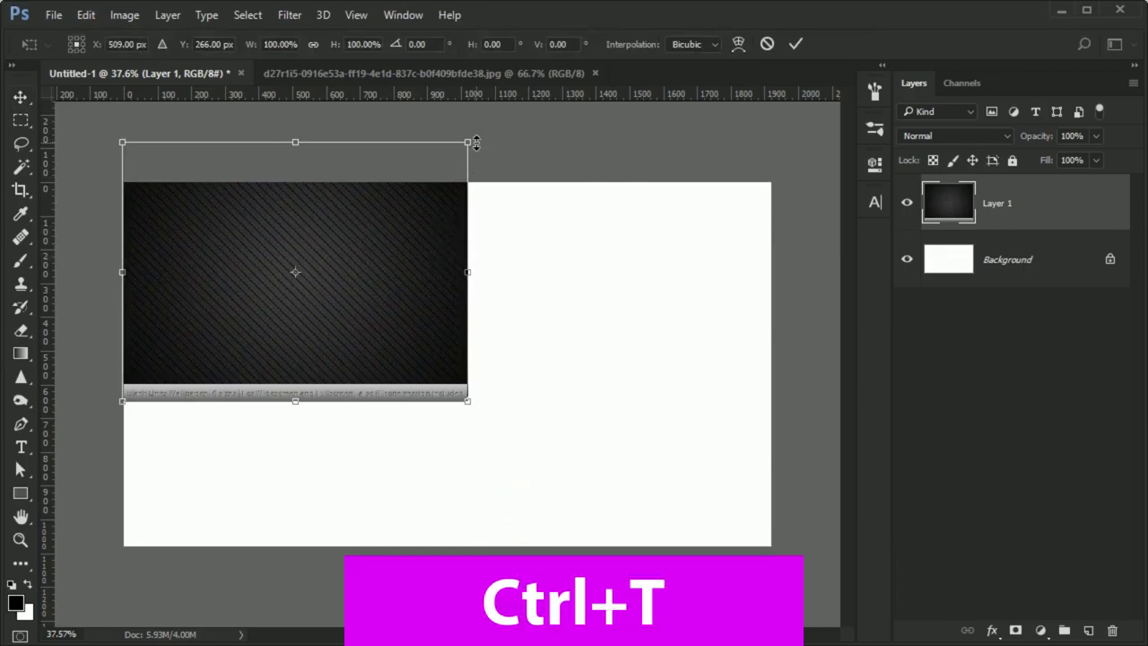
drag(475, 141, 630, 19)
drag(298, 317, 462, 420)
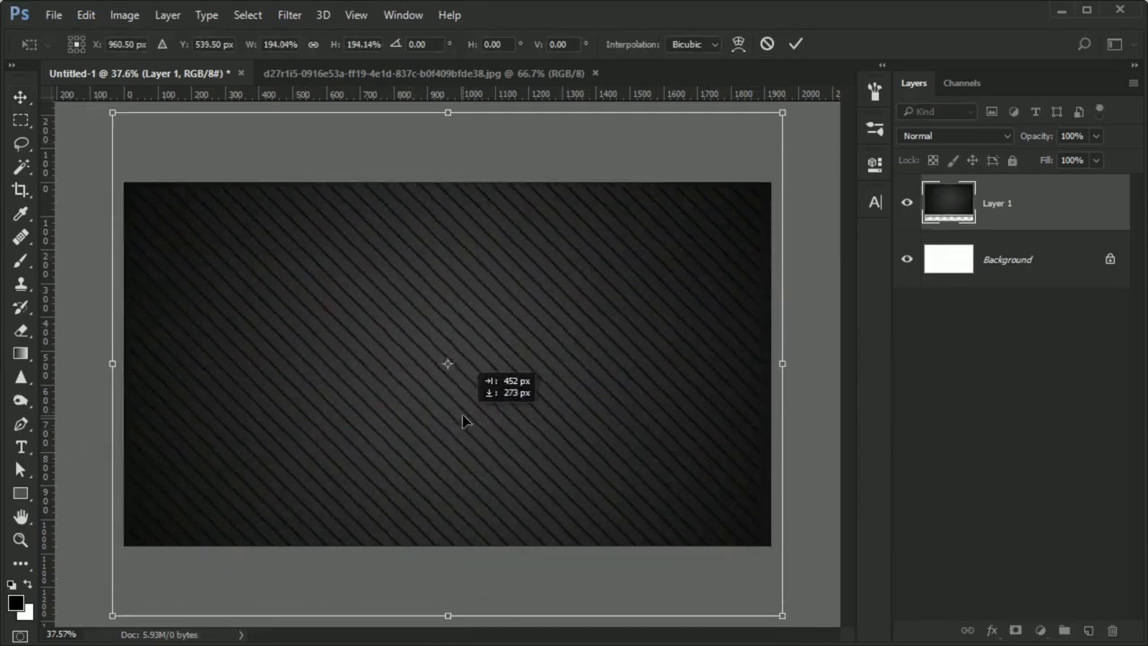
click(797, 44)
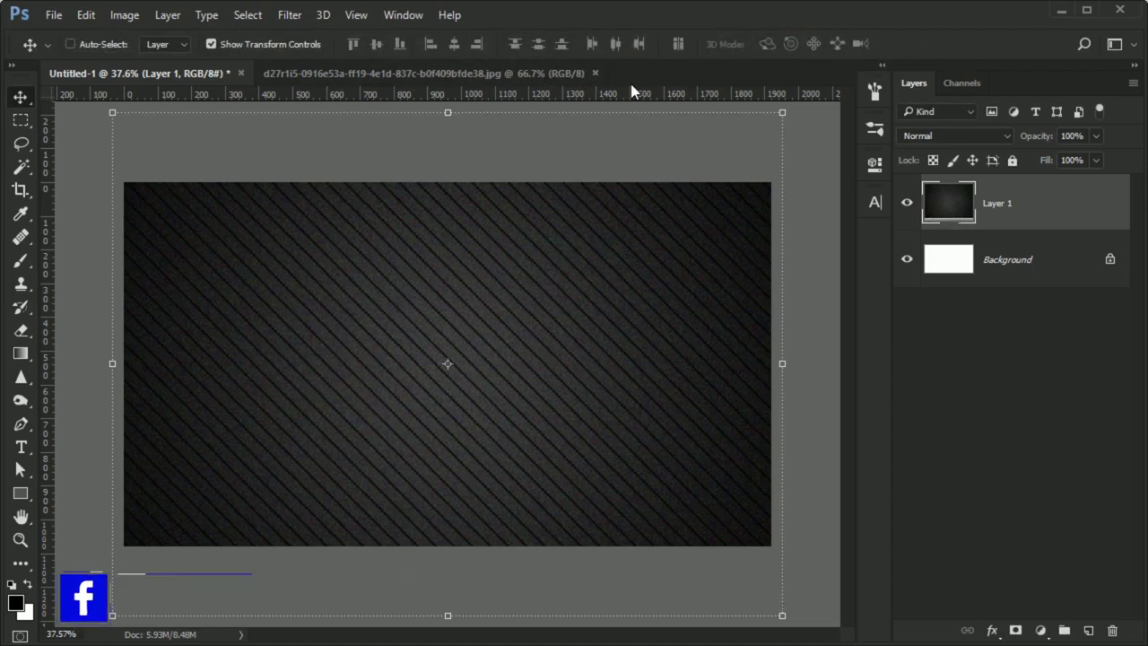
Step: Open playerunknowns-battlegrounds-man-with-gun-pubg-xbv.png, copy the man into Untitled-1, and close the two source images
key(ctrl+o)
double_click(619, 192)
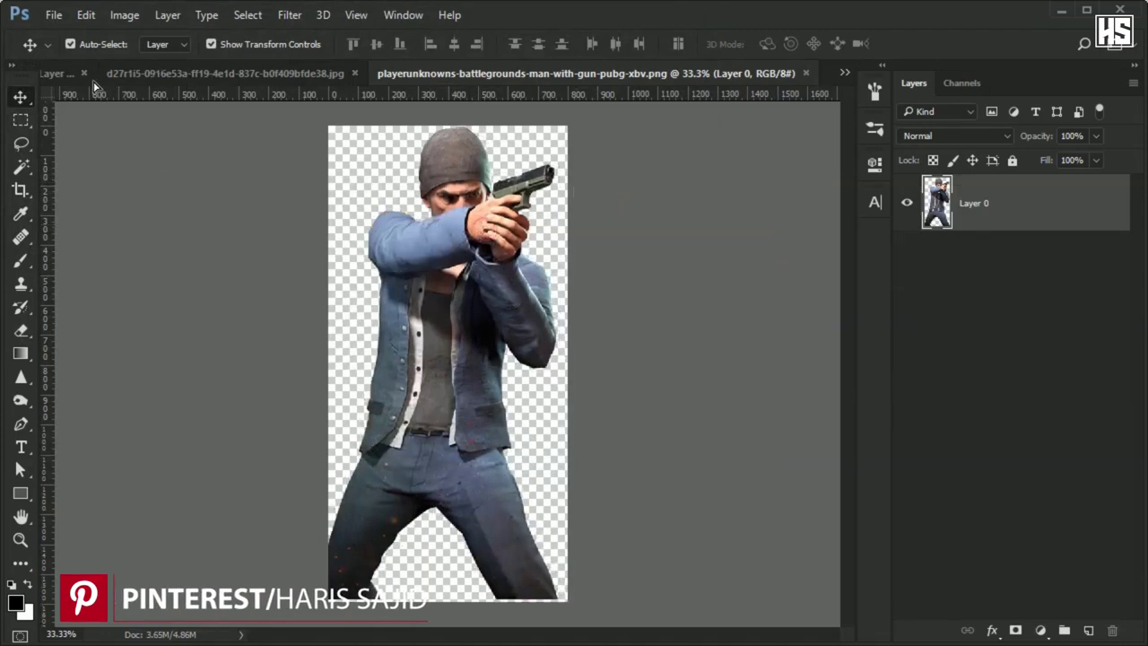
click(224, 73)
drag(73, 78, 251, 186)
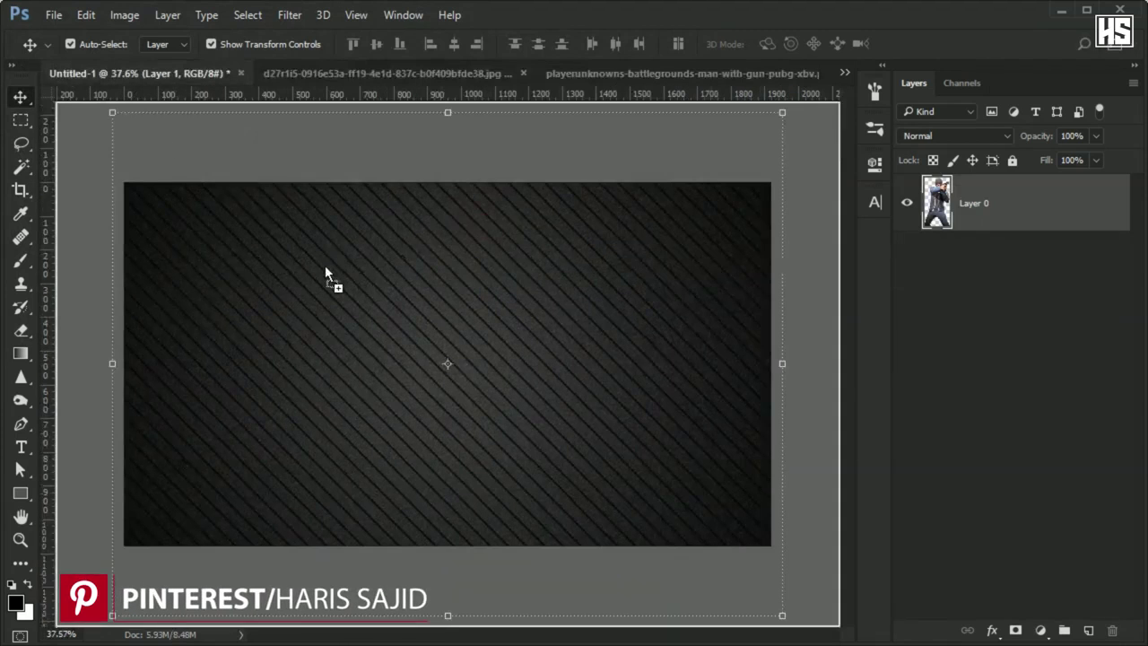
drag(325, 265, 325, 264)
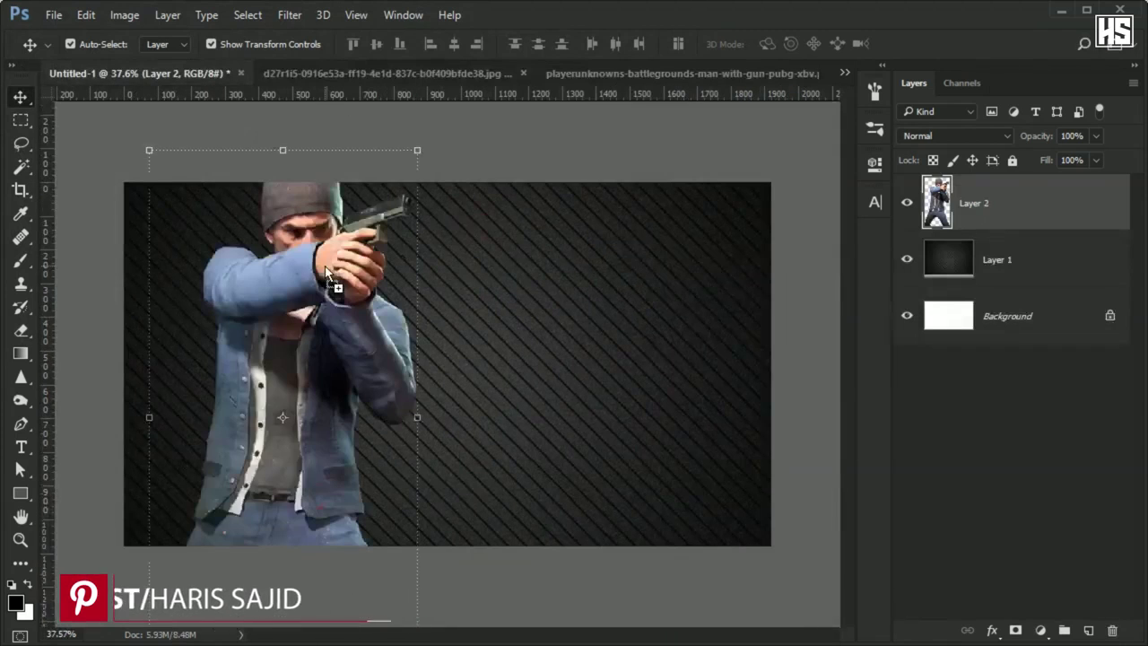
click(525, 72)
click(694, 72)
Step: Move the man lower on the canvas and convert Layer 2 to a Smart Object
drag(239, 372, 240, 460)
scroll(400, 299, down, 3)
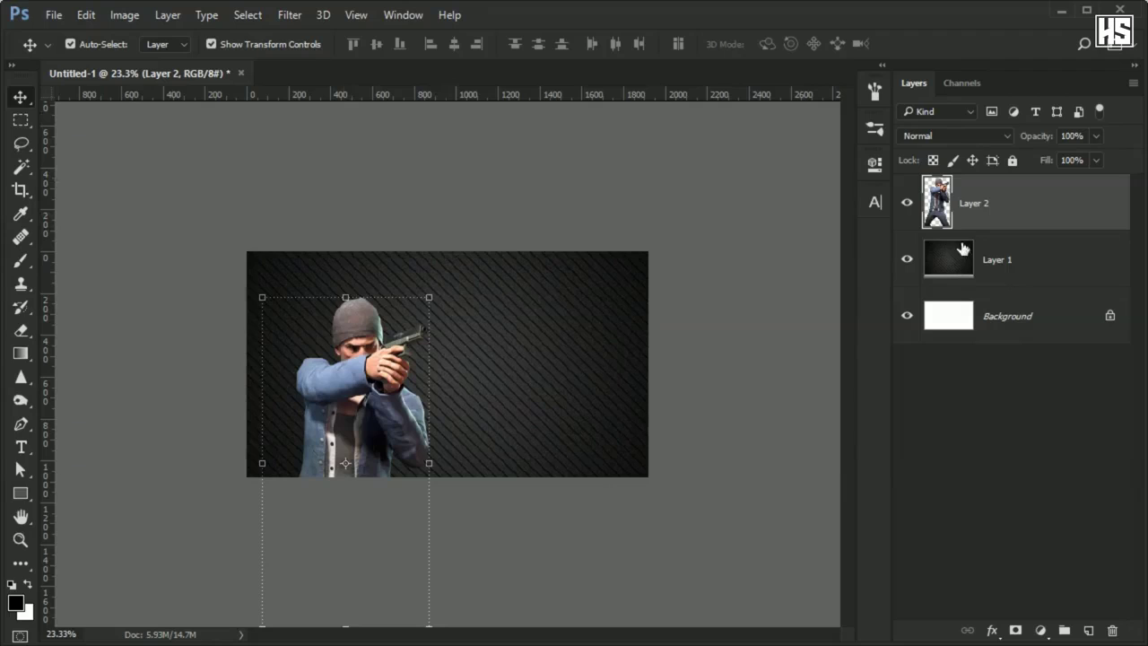
right_click(1051, 215)
click(990, 157)
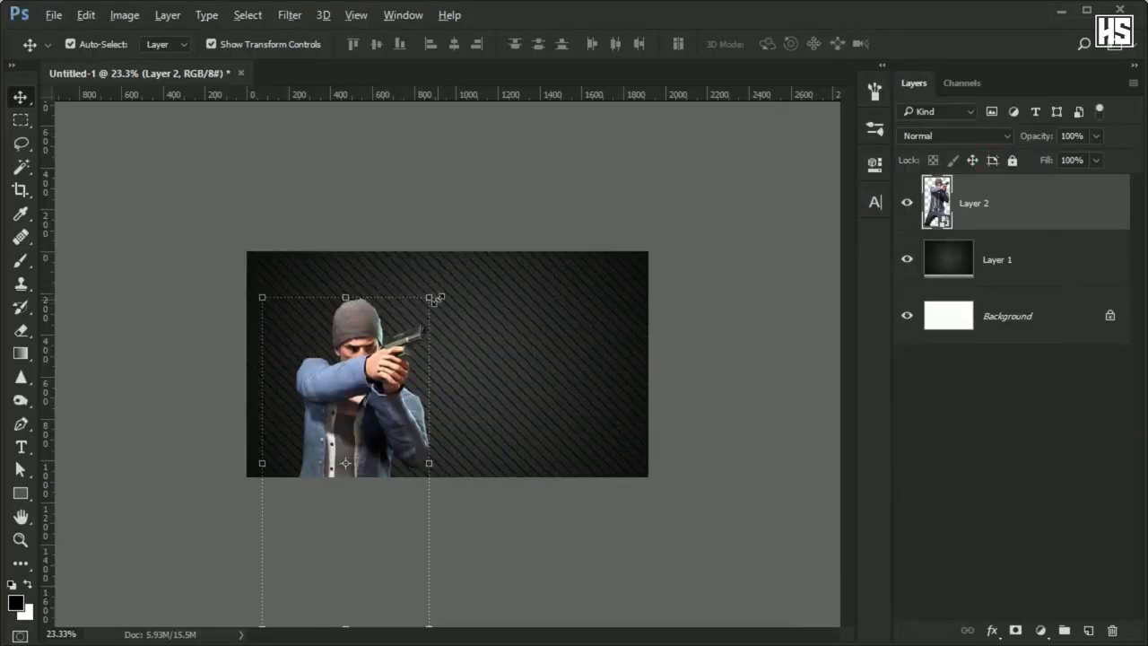
Step: Enlarge the man and place him on the left half of the canvas, with his hat at the upper edge
drag(434, 299, 439, 418)
drag(519, 261, 508, 280)
drag(405, 352, 405, 306)
click(617, 47)
click(569, 174)
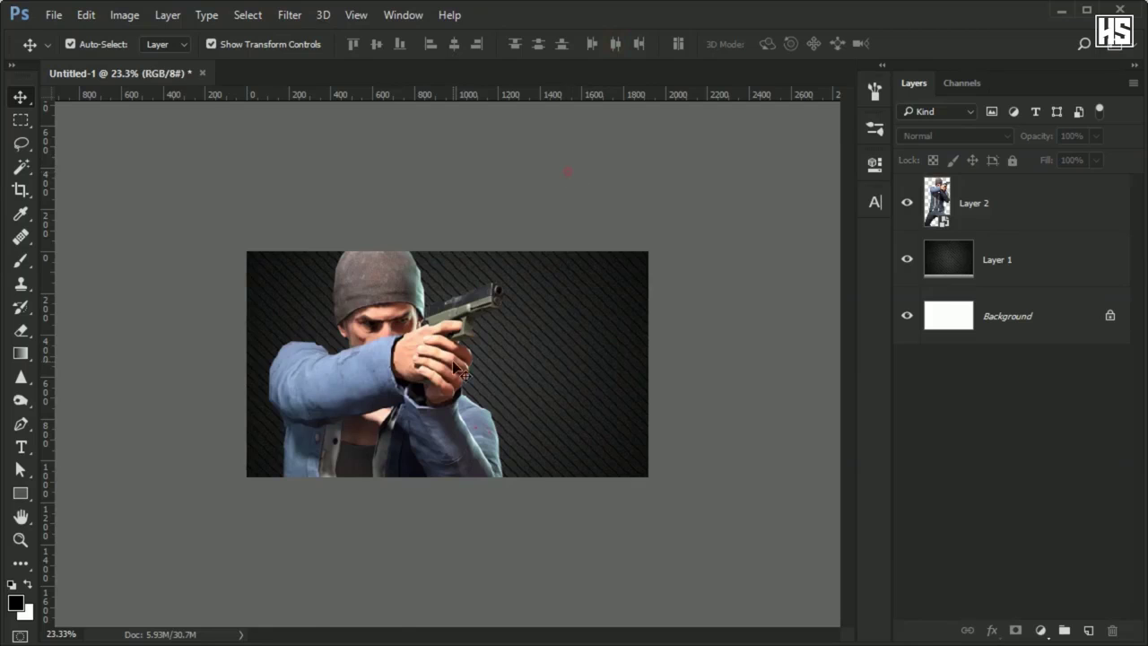
scroll(388, 408, up, 2)
scroll(388, 408, up, 2)
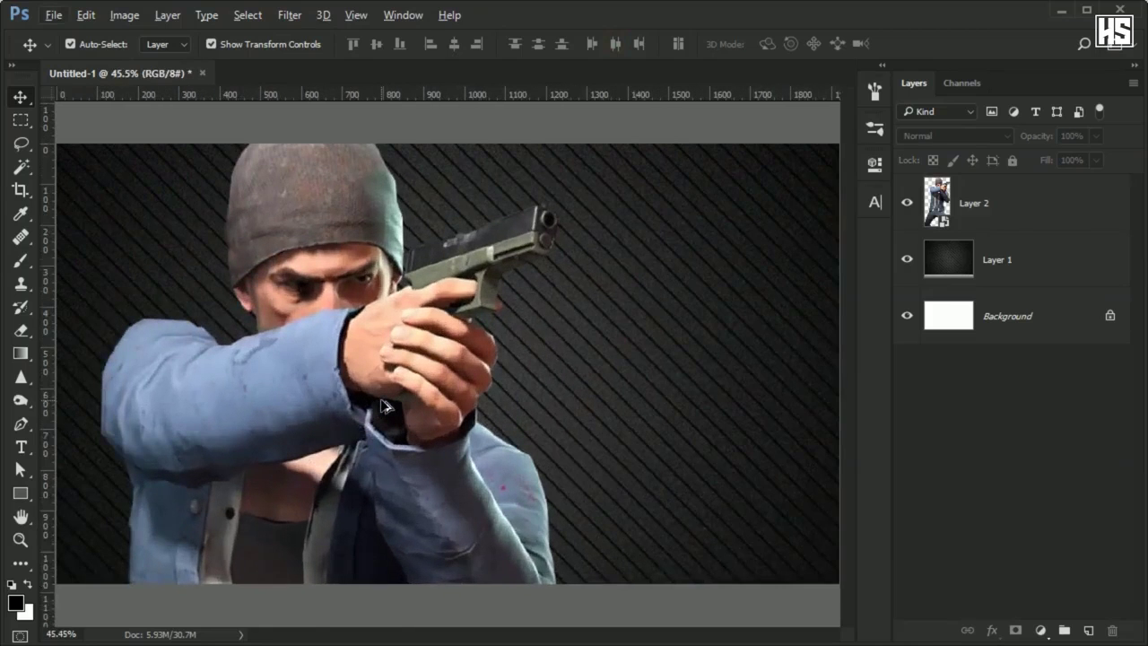
scroll(381, 400, down, 1)
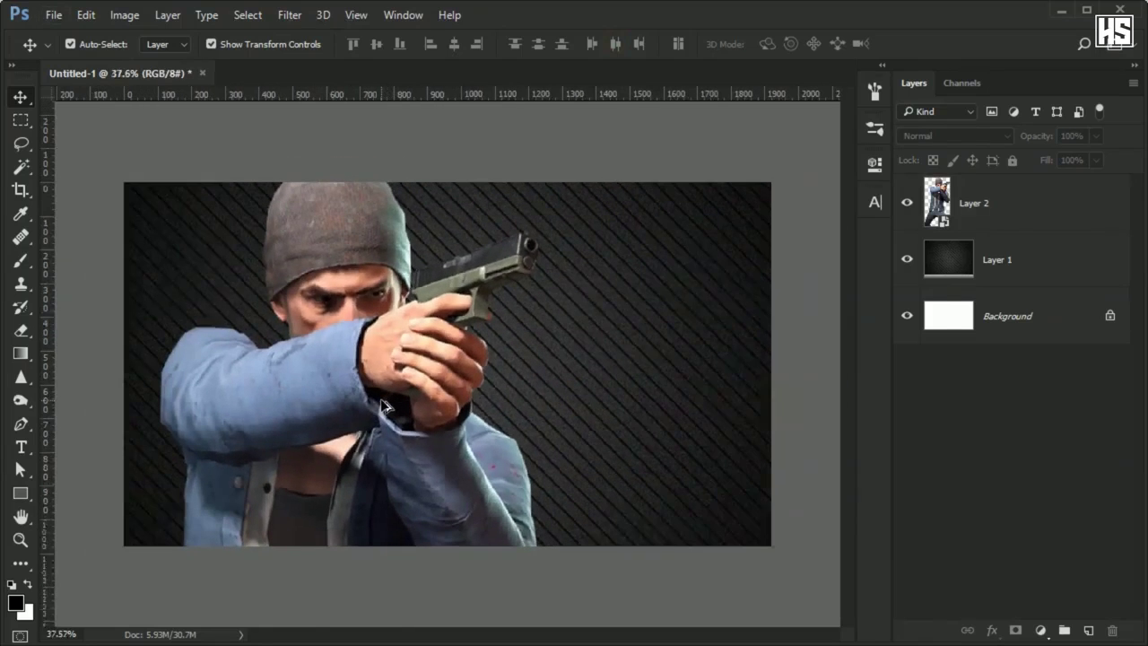
Step: Convert the striped background on Layer 1 to a Smart Object
click(1047, 269)
right_click(1046, 268)
click(931, 156)
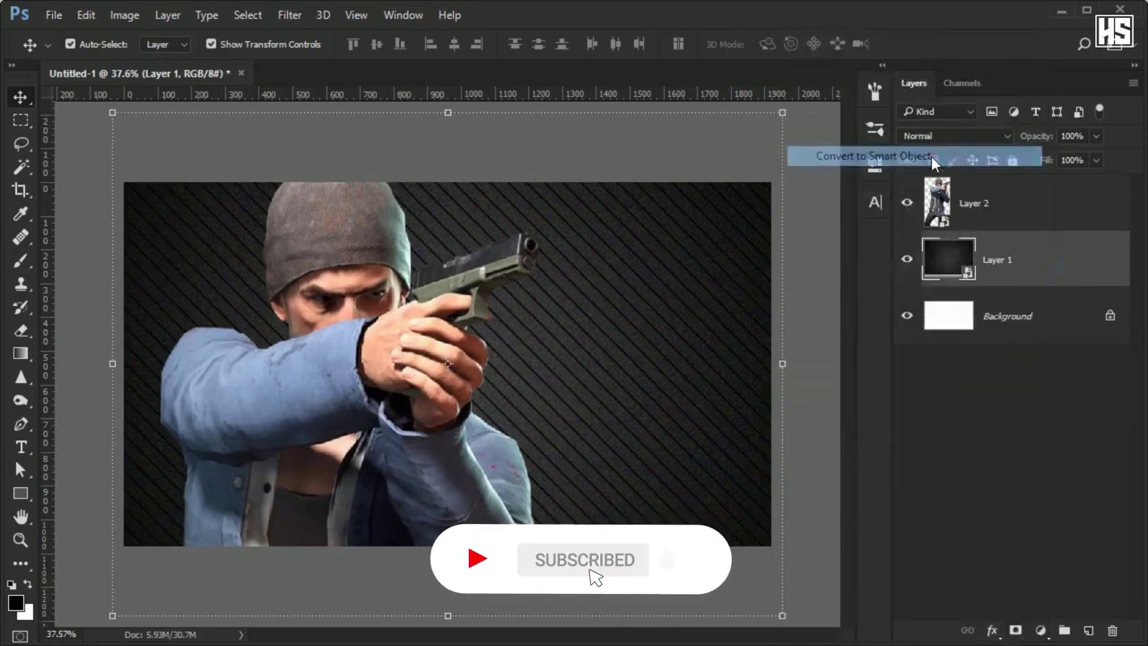
Step: Add a Brightness/Contrast adjustment above Layer 1 with brightness 12 and contrast 42
click(1042, 632)
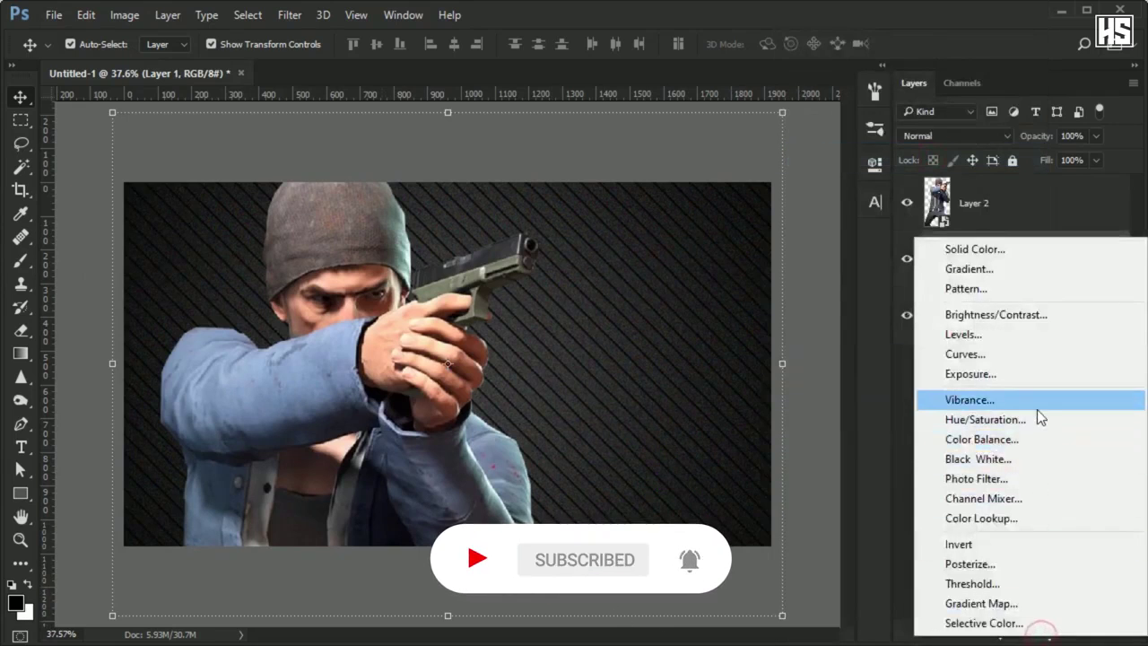
click(1029, 314)
drag(748, 262, 779, 286)
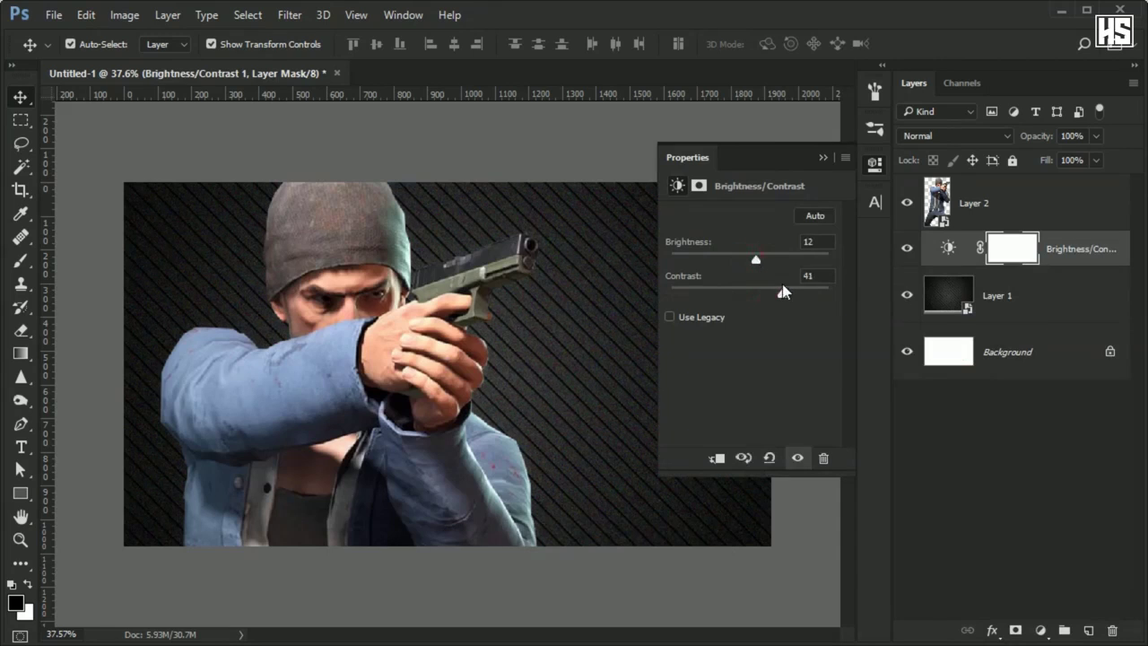
Step: Duplicate the Brightness/Contrast adjustment above Layer 2 and clip the copy to the man
drag(1094, 269, 1047, 191)
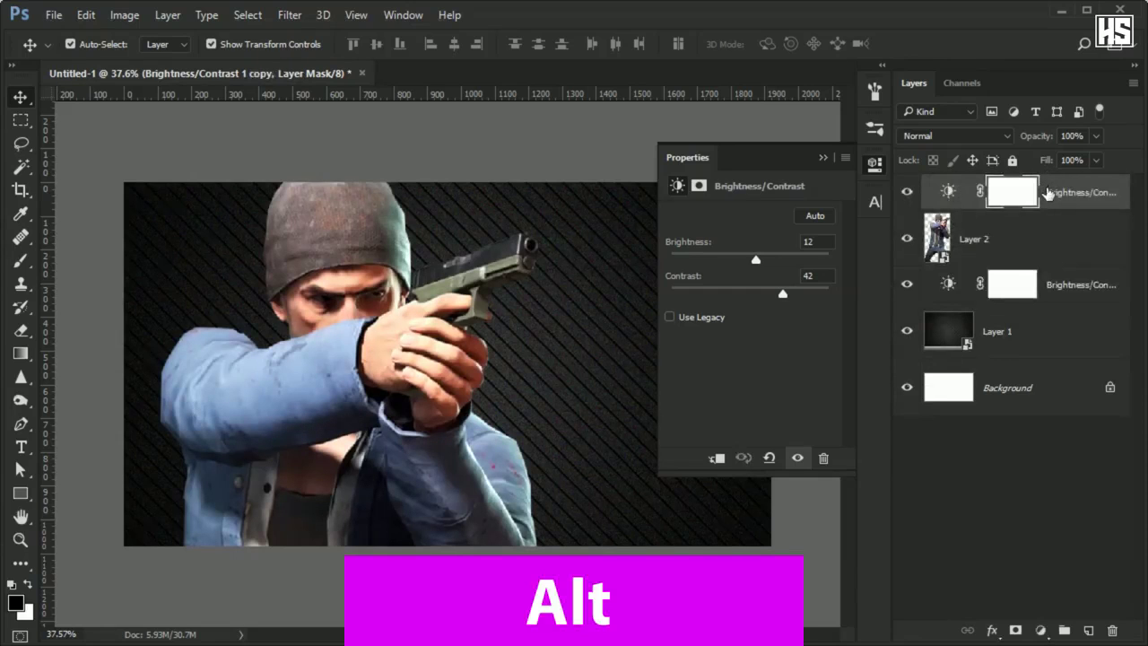
click(717, 458)
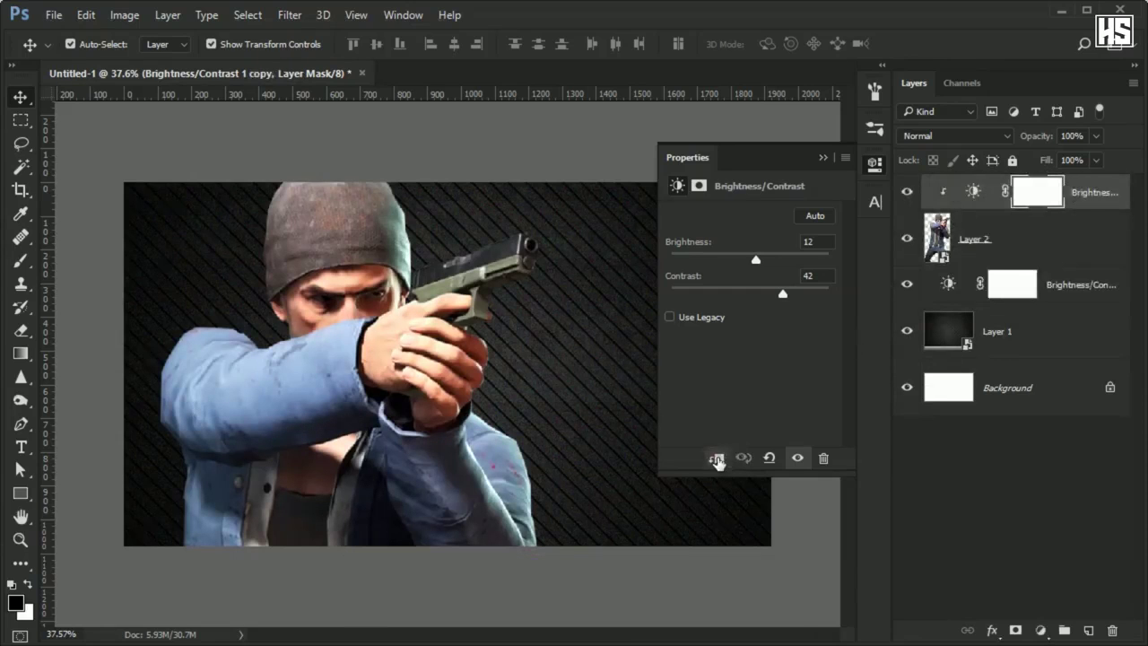
click(823, 158)
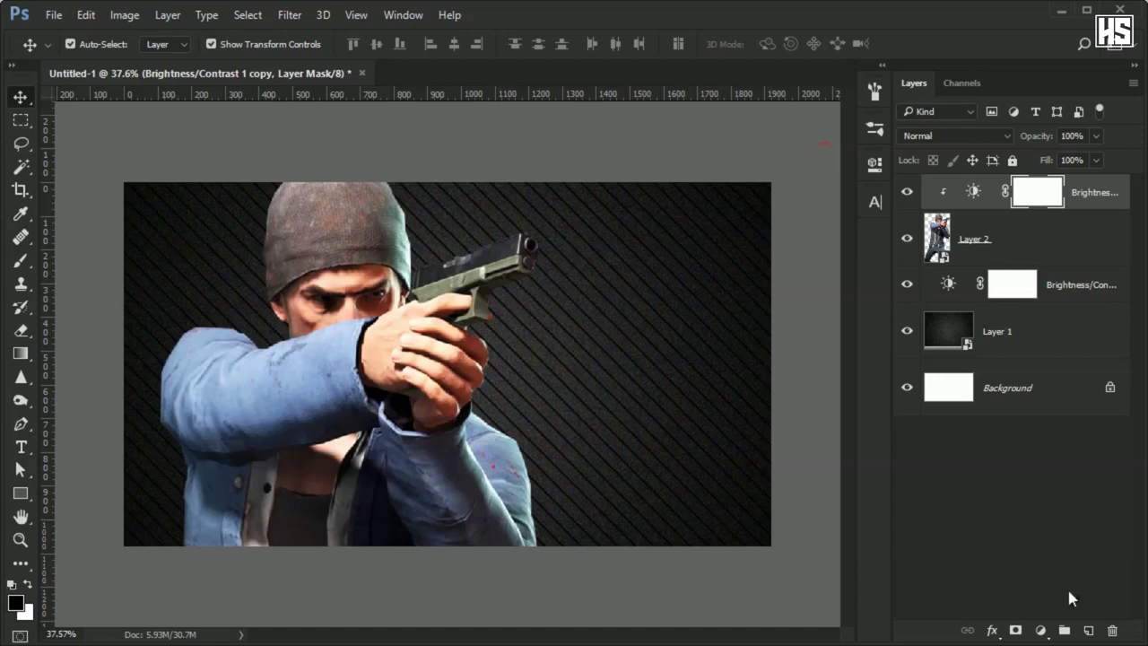
Step: Add a Gradient Map adjustment above all layers, running from black to yellow f6ff0c
click(1041, 631)
click(1027, 594)
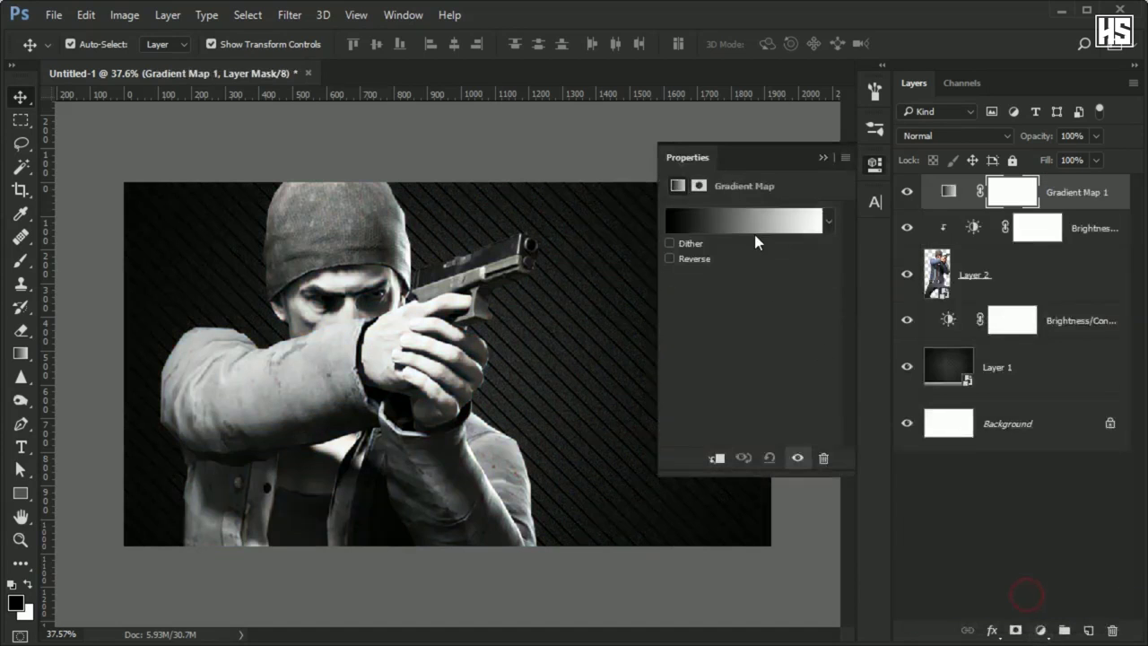
click(754, 220)
click(1093, 351)
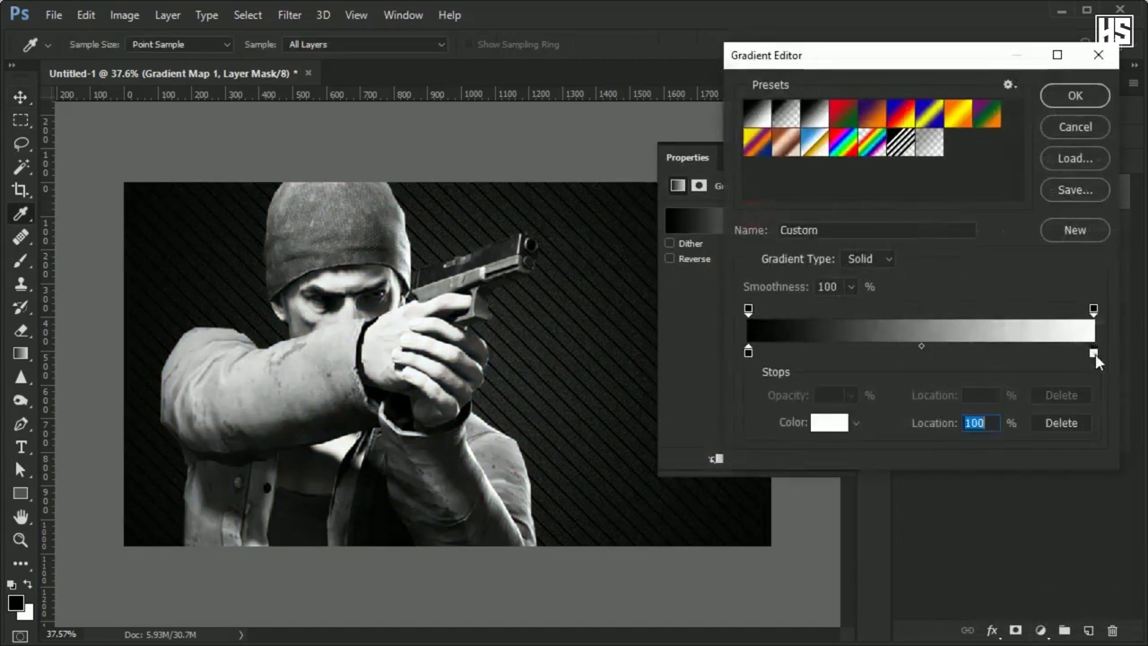
click(830, 423)
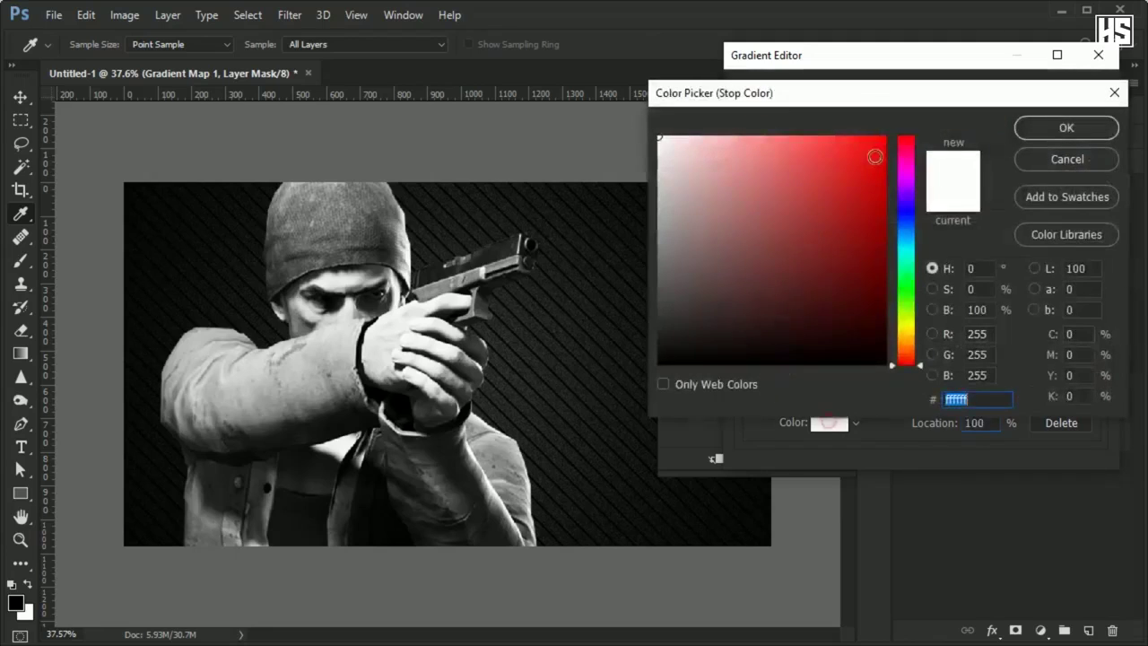
click(876, 137)
mouse_move(907, 328)
mouse_down()
mouse_move(907, 315)
mouse_move(906, 329)
mouse_move(921, 328)
mouse_up()
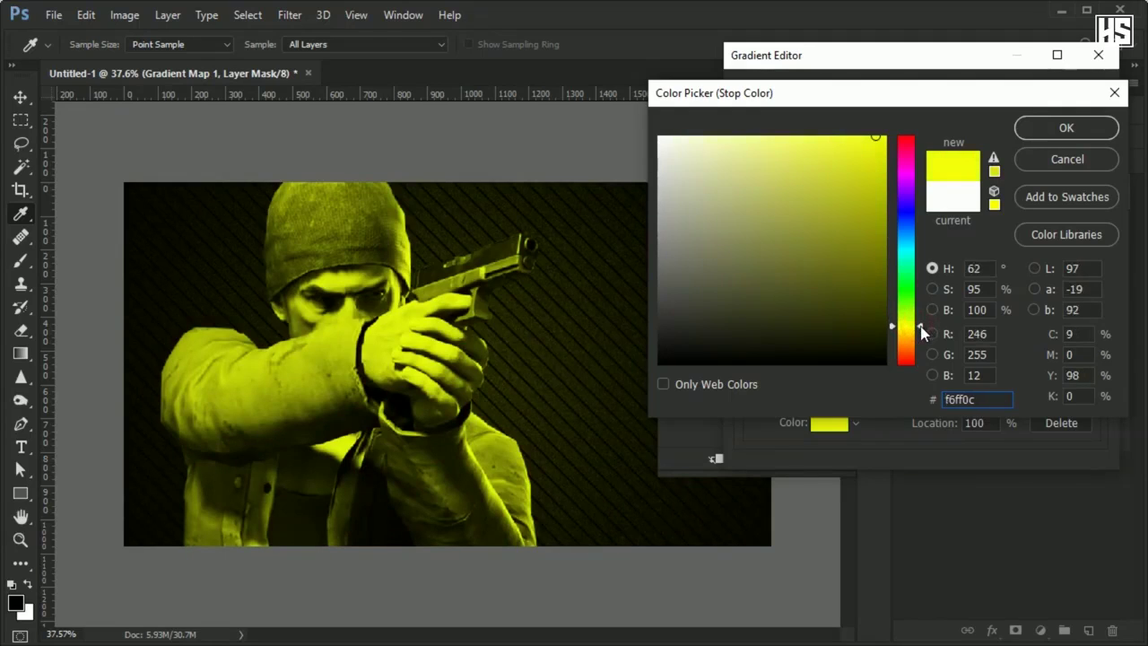
click(1066, 127)
click(1074, 96)
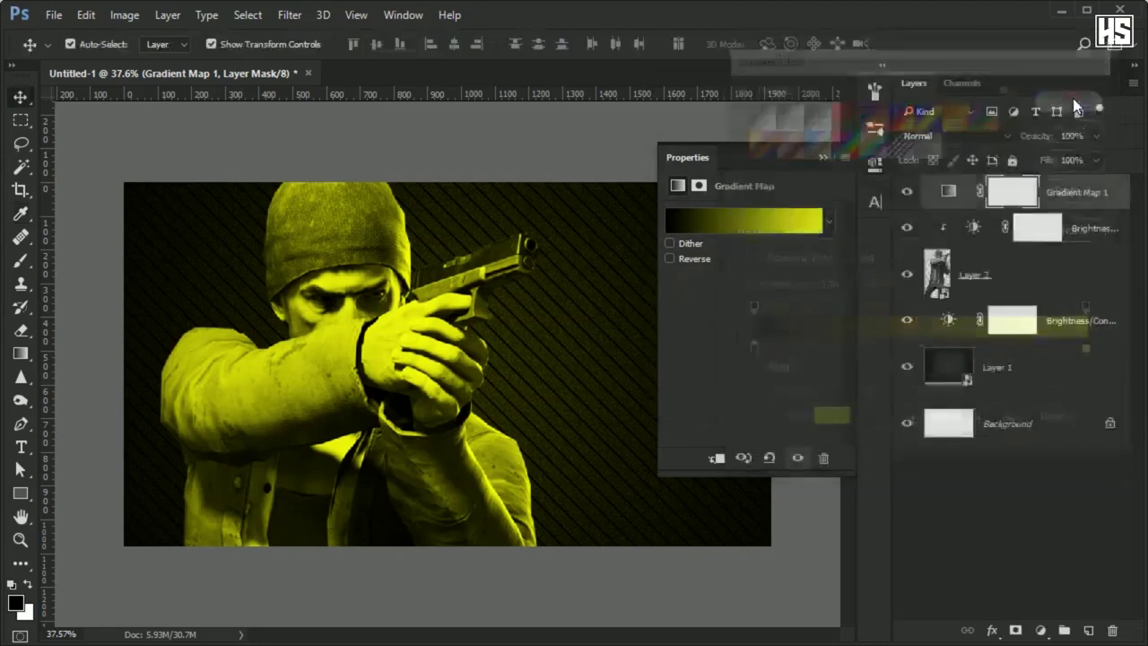
Step: Set the Gradient Map layer to Overlay with 23% fill and compare the image with and without it
click(825, 157)
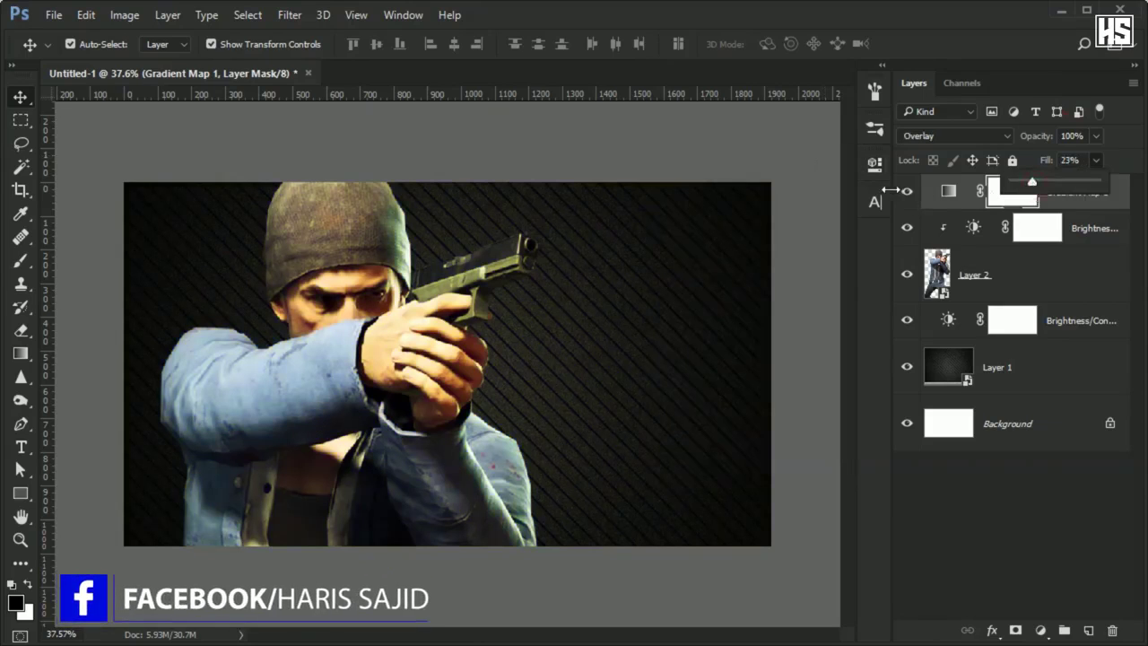
click(906, 194)
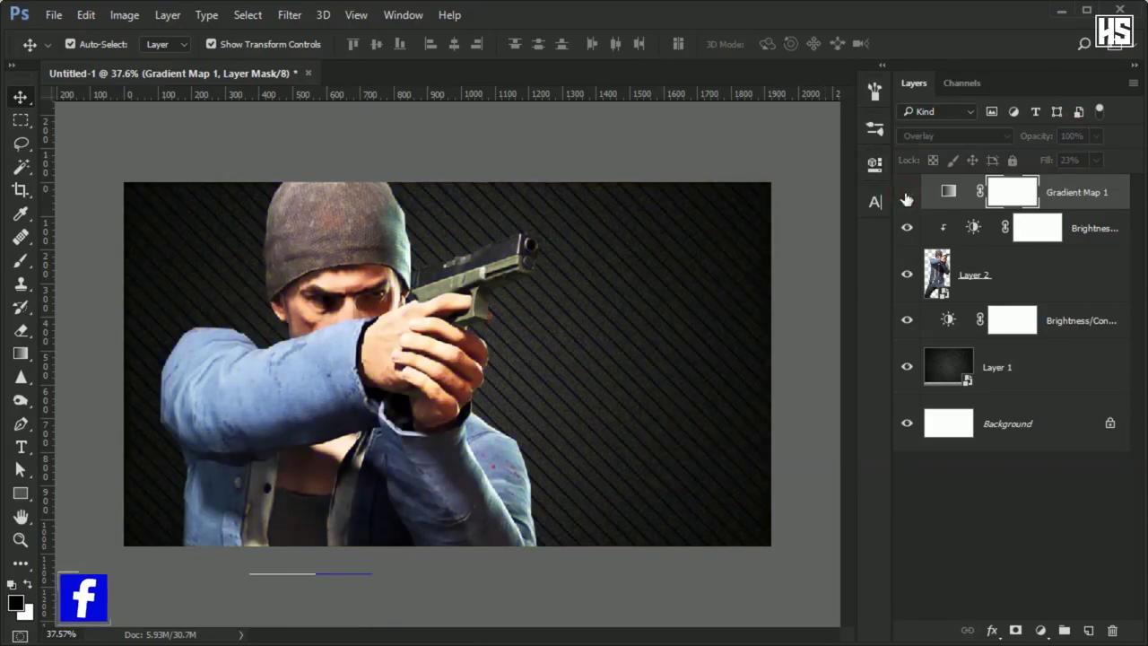
click(906, 194)
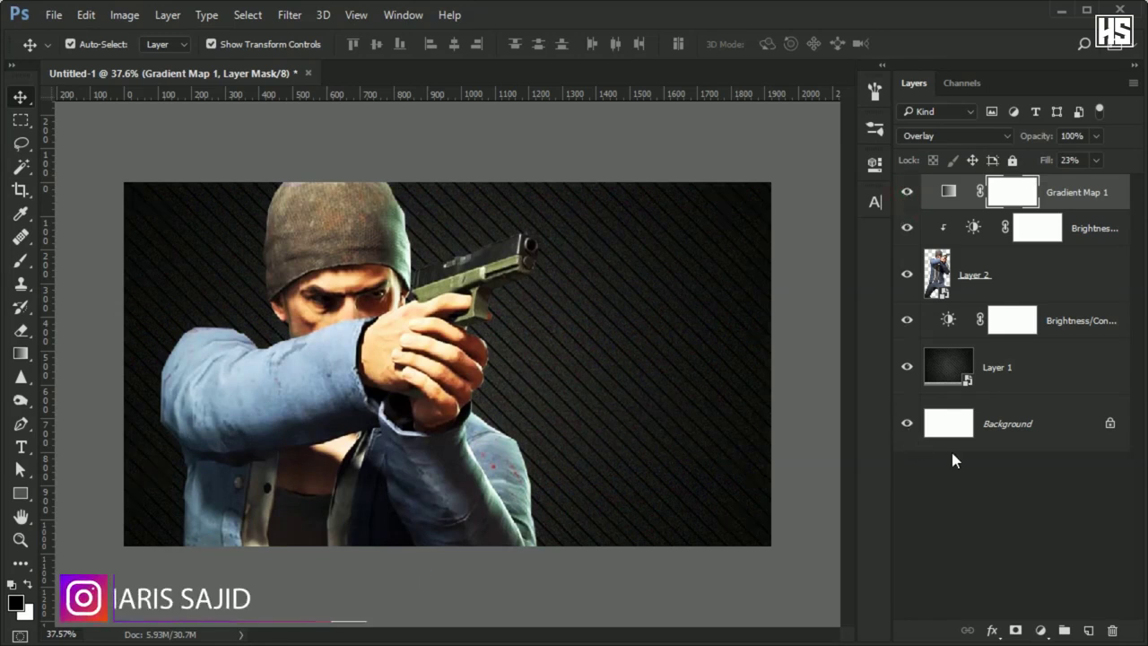
Step: Add a clipped Hue/Saturation adjustment with hue +5, saturation -11 and lightness -7, and clip the Gradient Map to the man too
click(1040, 630)
click(1014, 412)
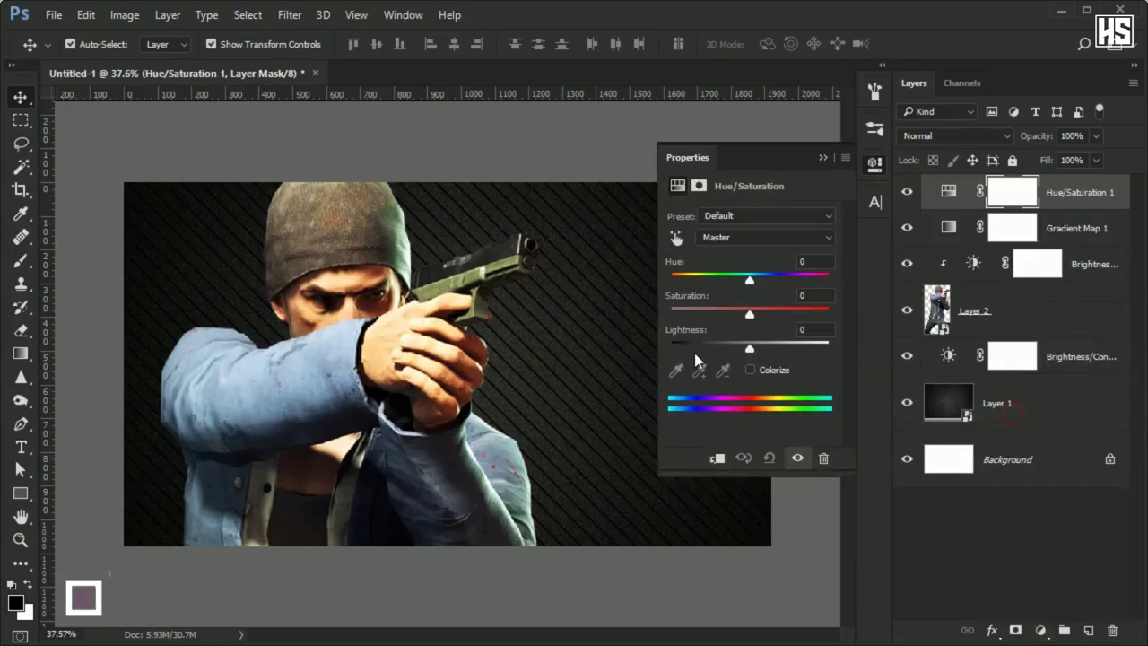
click(716, 458)
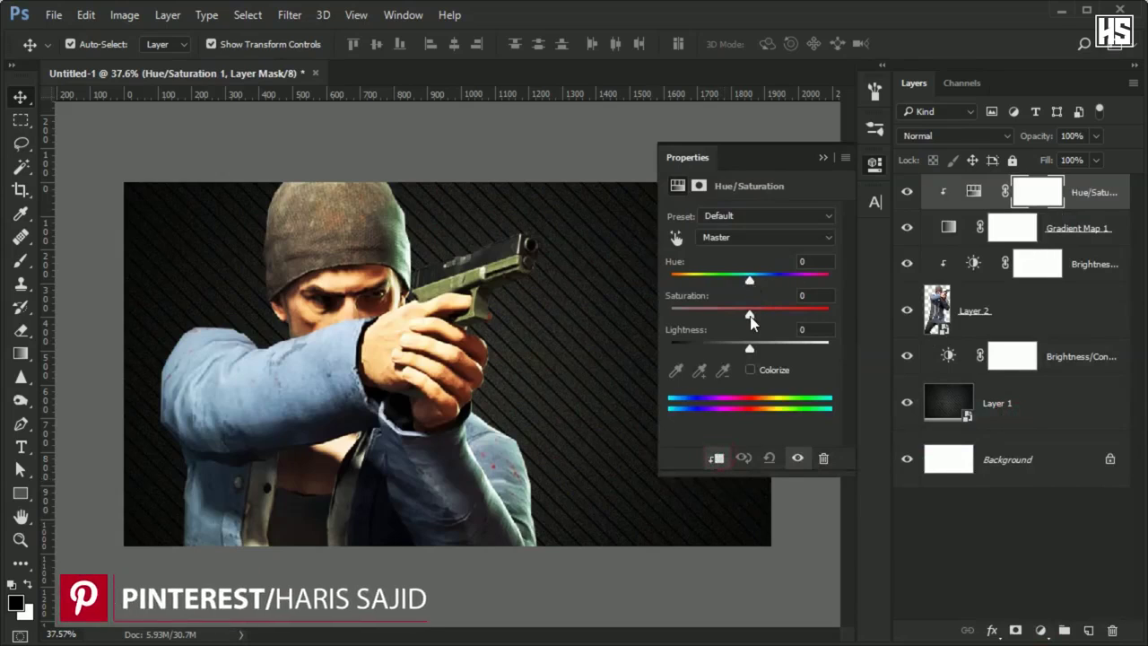
alt+click(993, 240)
drag(750, 279, 744, 350)
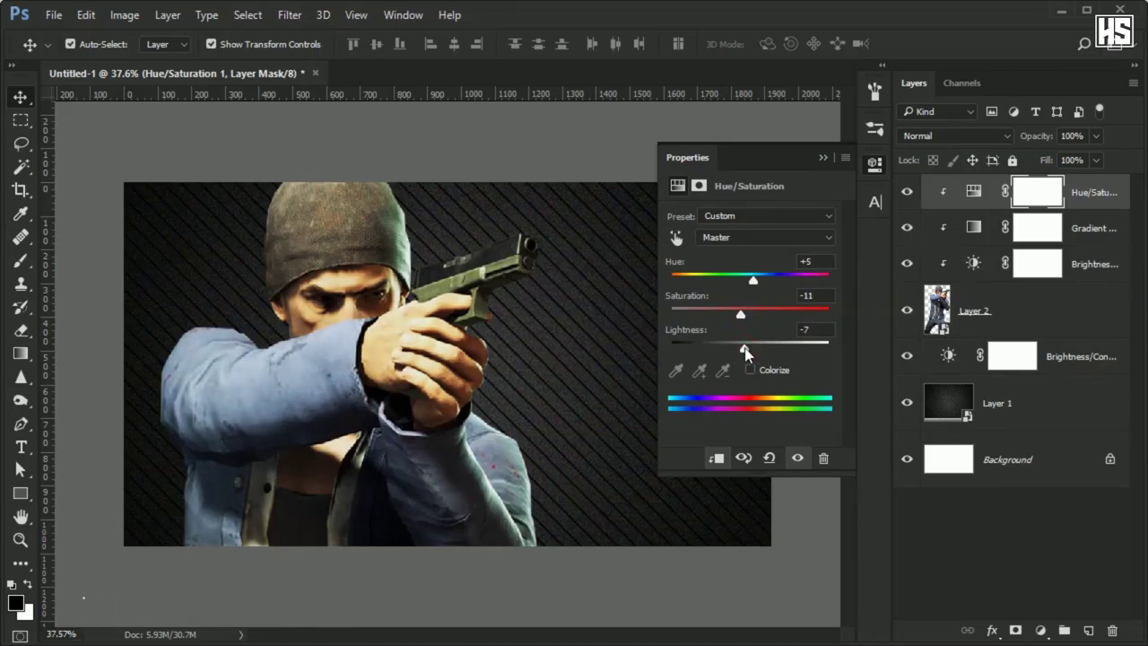
click(821, 158)
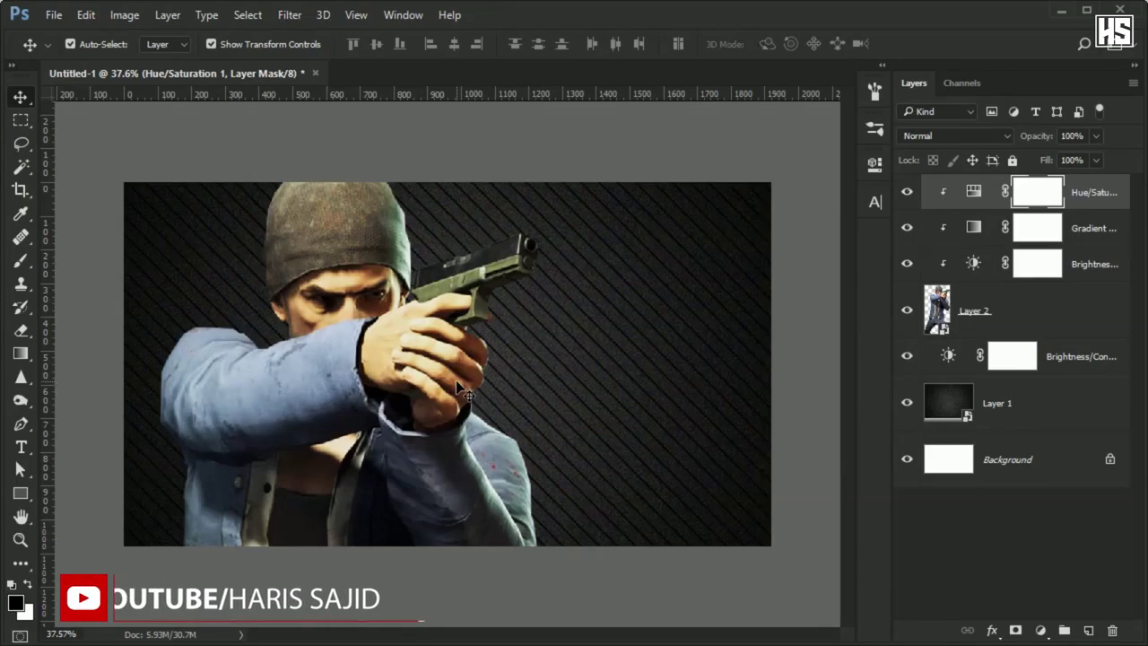
Step: Add the white title text MAKE in the JUSTICE LEAGUE font at 200 pt near the gun's muzzle
key(t)
click(555, 277)
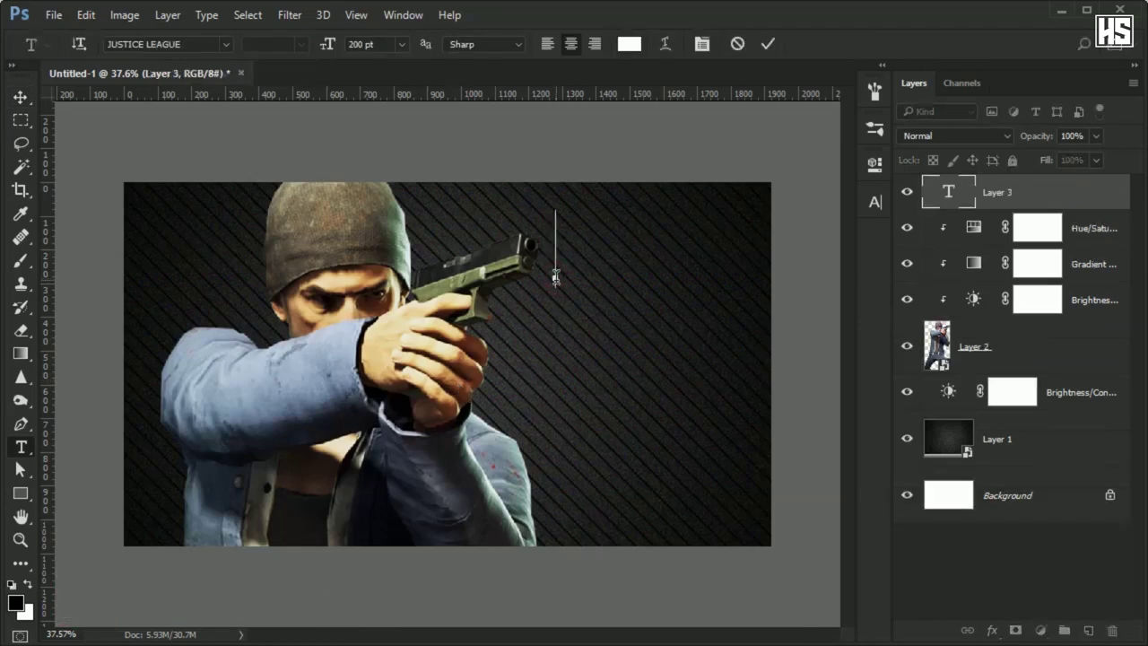
text(MAKE)
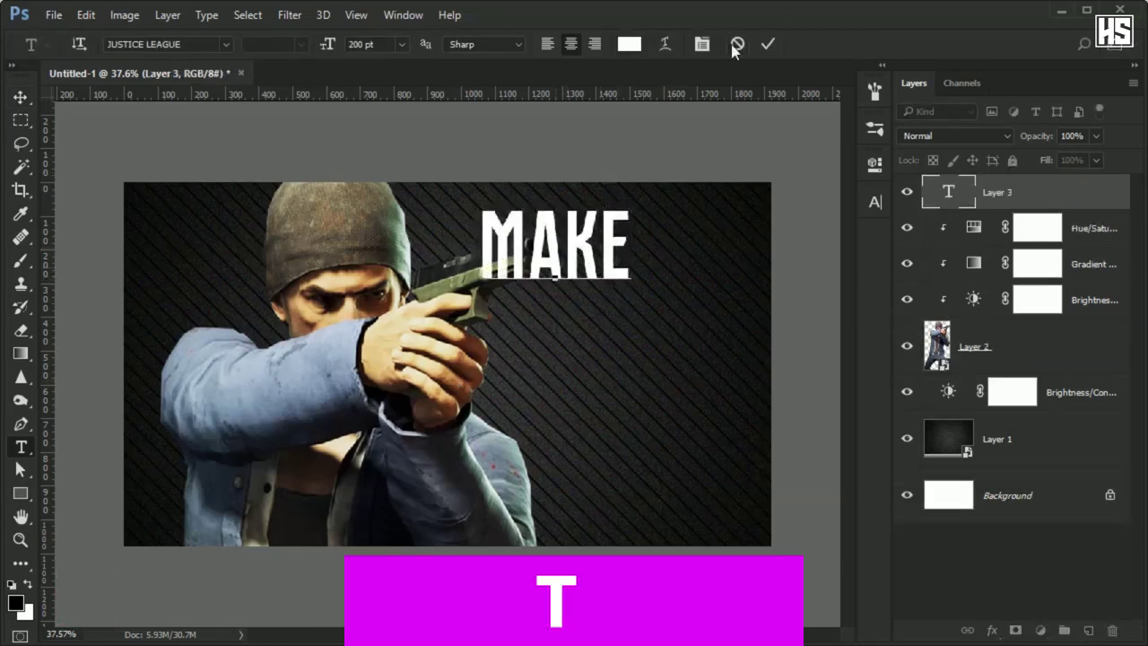
click(768, 44)
click(874, 204)
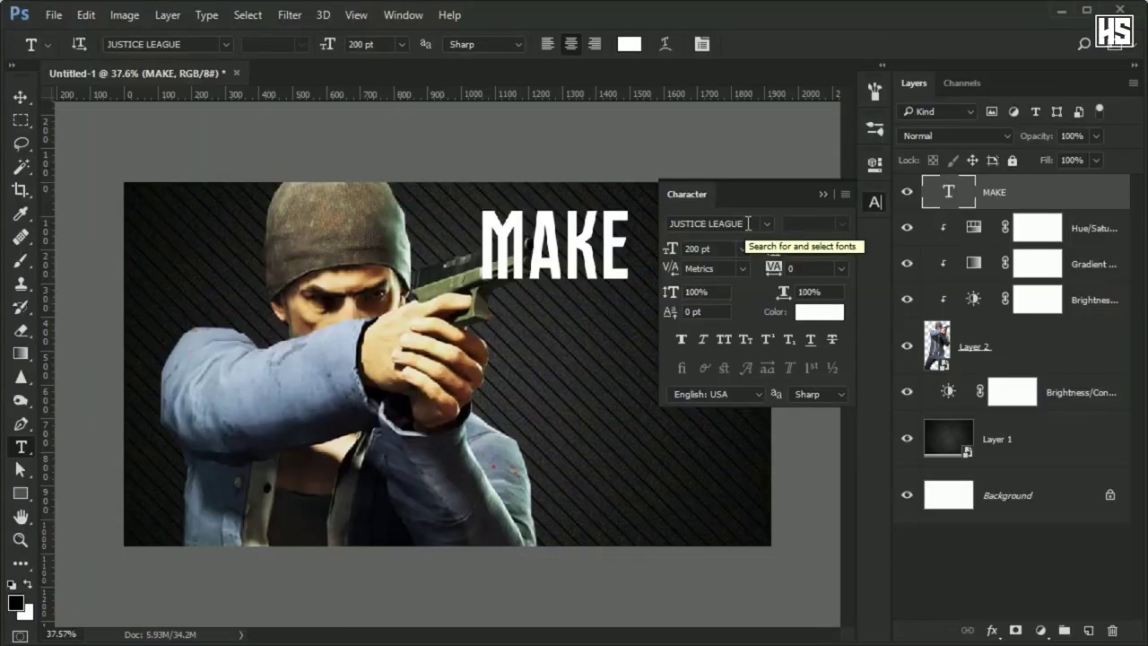
click(822, 194)
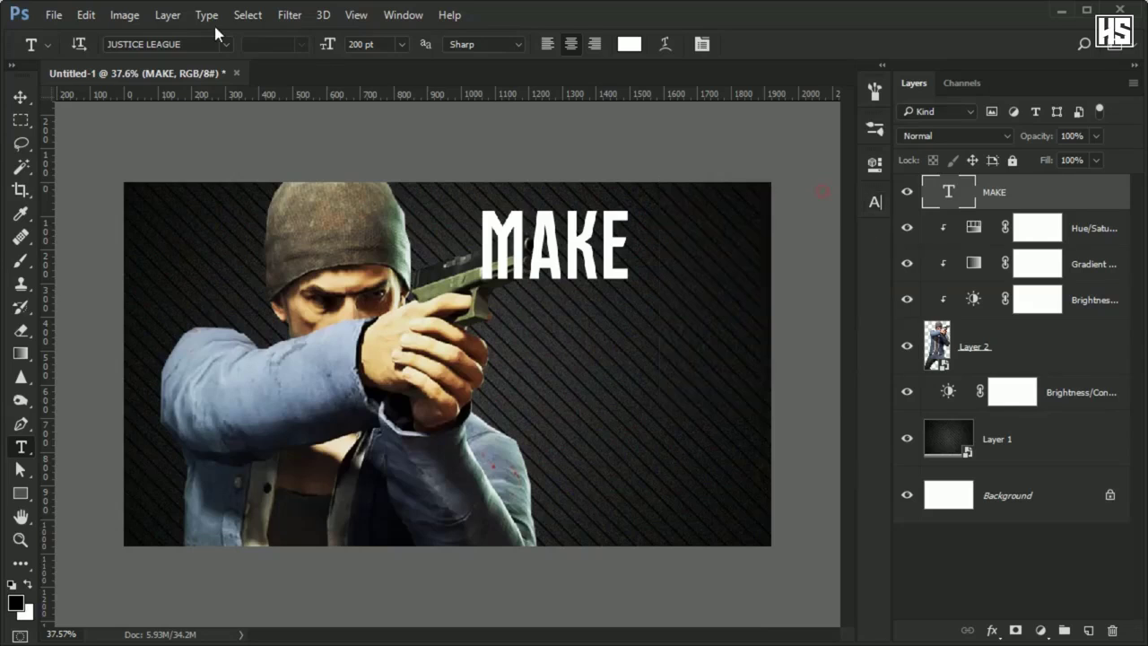
Step: Move MAKE clear of the gun, duplicate it directly below, and change the copy's text to GAMING
click(20, 96)
drag(586, 264, 628, 359)
key(t)
click(637, 355)
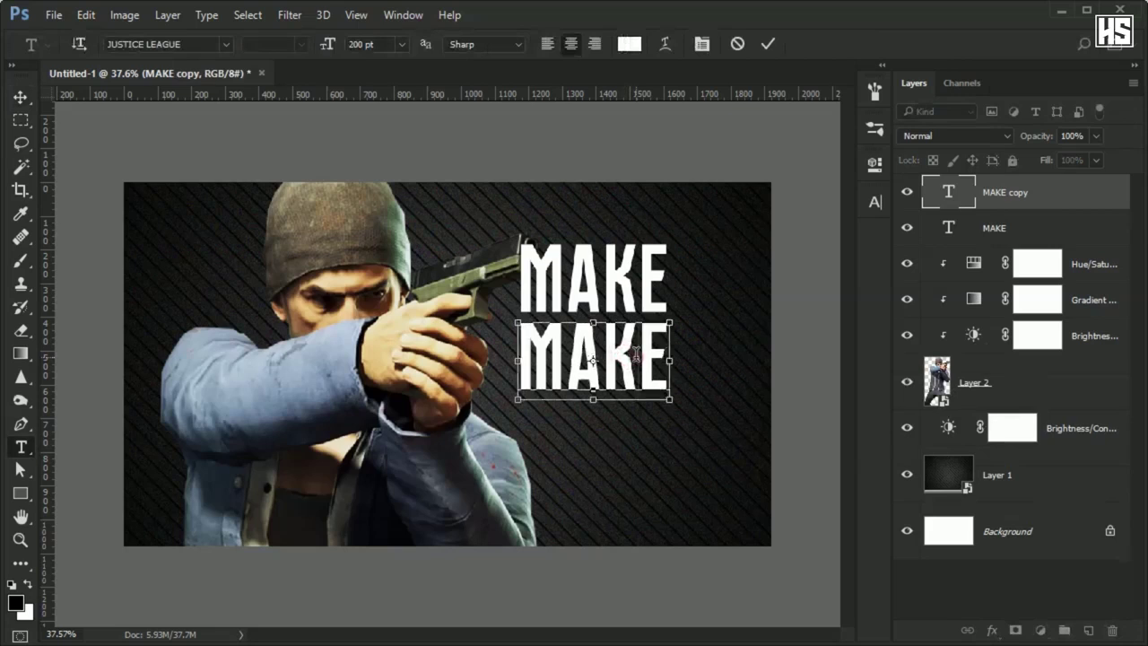
key(ctrl+a)
text(GAMING)
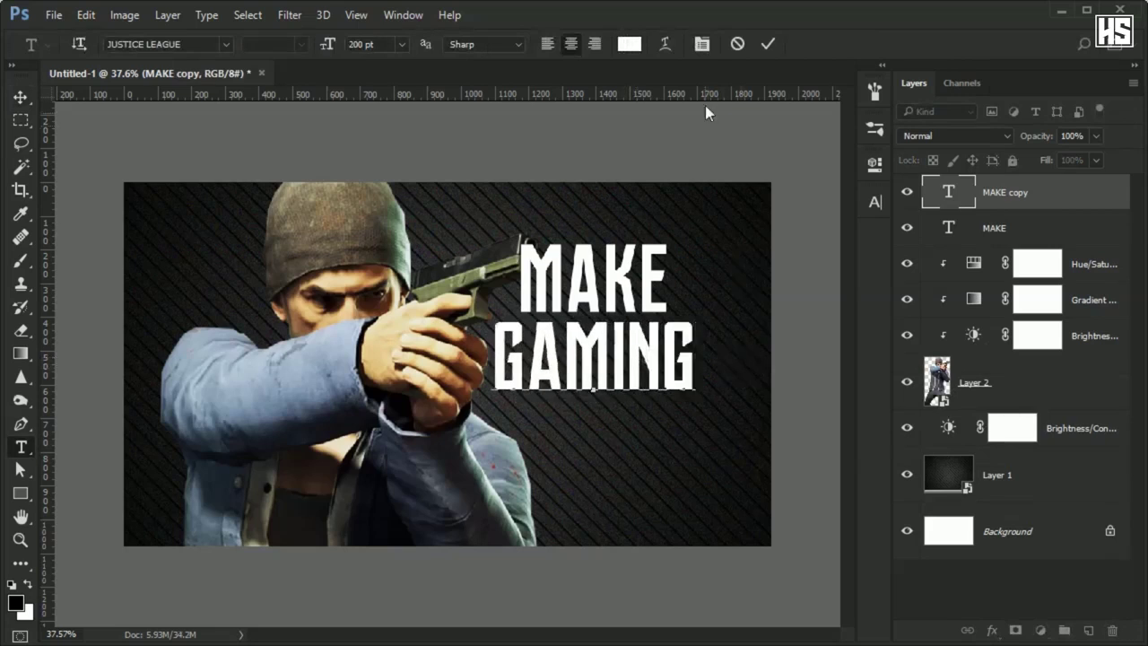
click(768, 45)
Step: Duplicate GAMING directly below itself and change the copy's text to THUMBNAIL
click(19, 96)
drag(648, 361, 647, 451)
key(t)
double_click(638, 434)
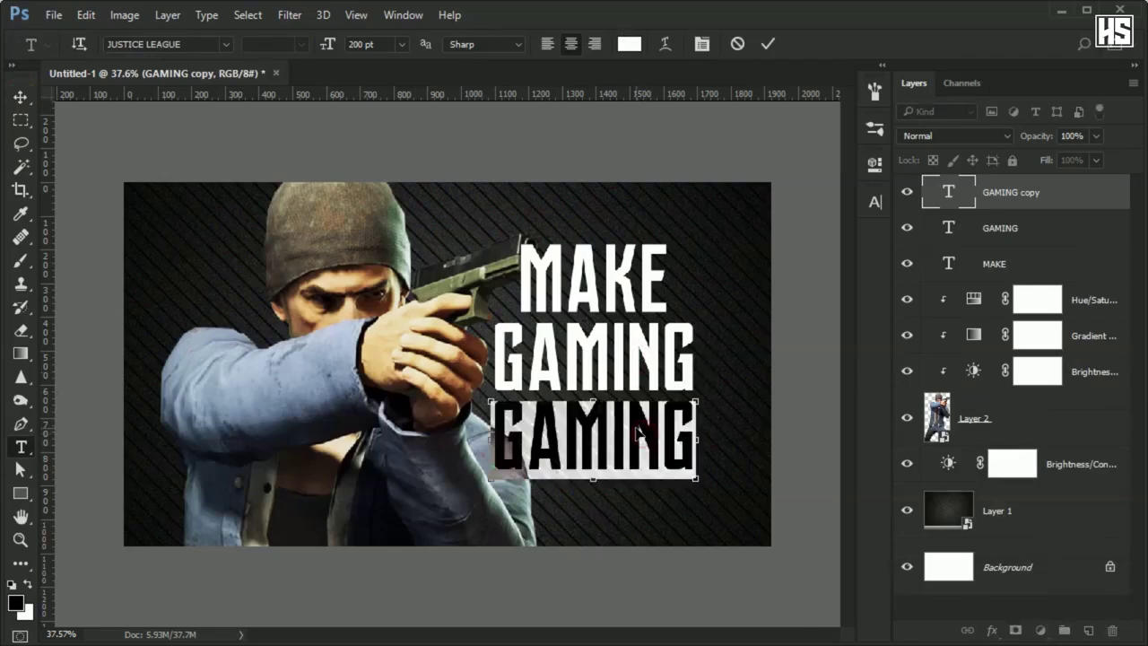
key(alt)
text(TH)
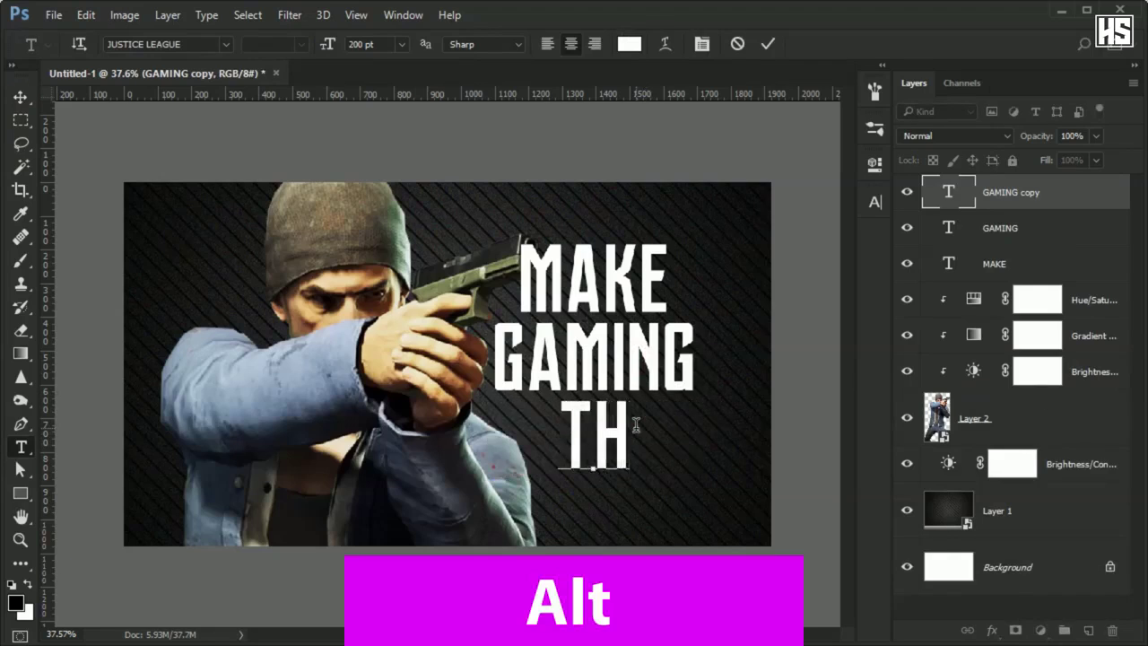
text(UMBNAIL)
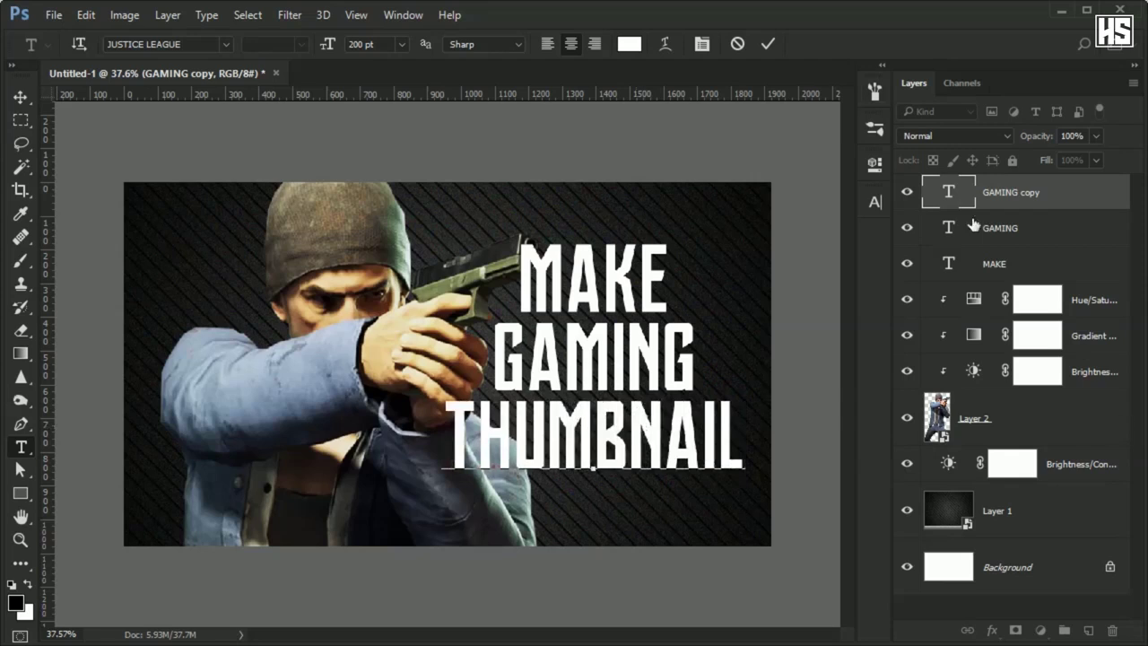
Step: Set the tracking of the THUMBNAIL text to 400
click(874, 202)
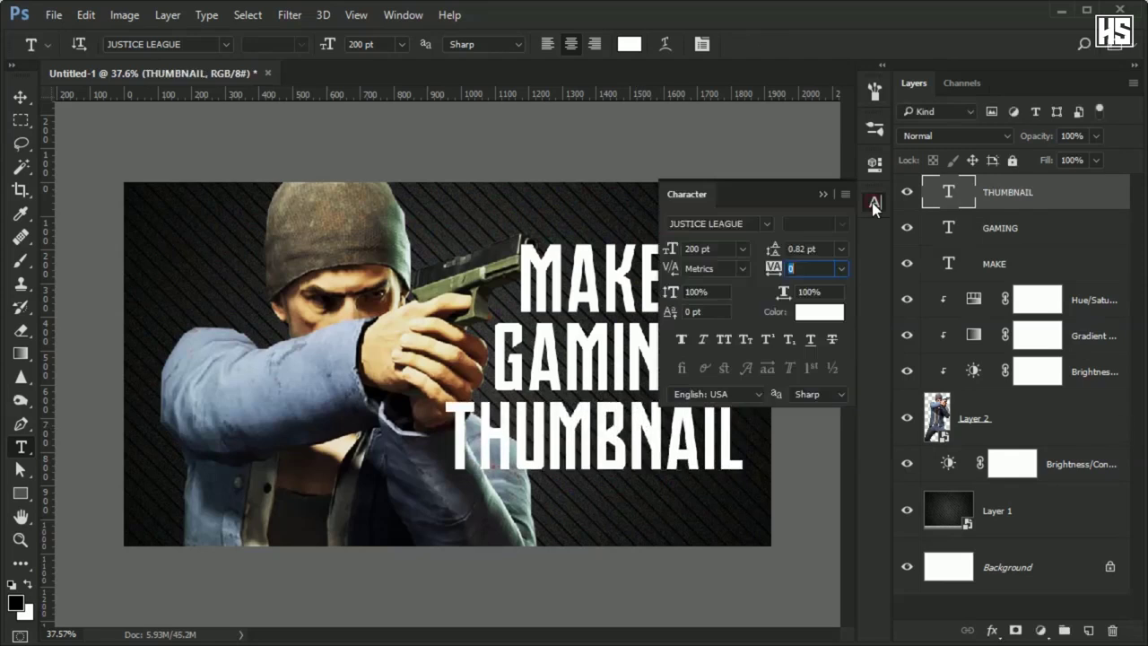
click(812, 268)
text(400)
key(Return)
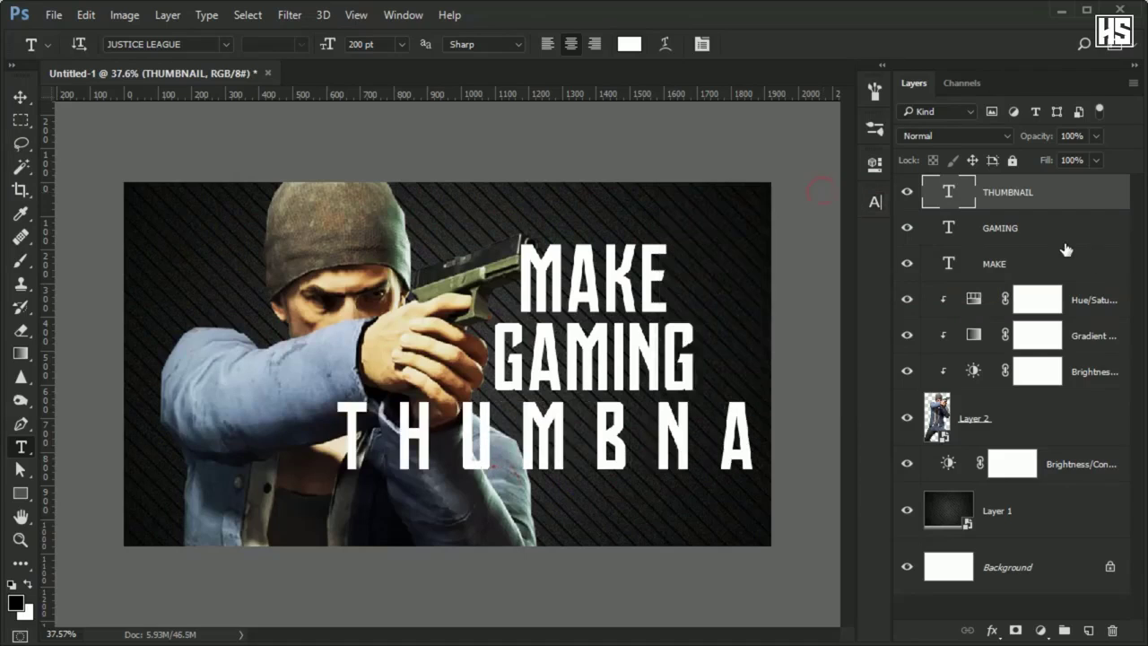
Step: Change the GAMING text colour to yellow f6ff00
click(1064, 241)
click(871, 201)
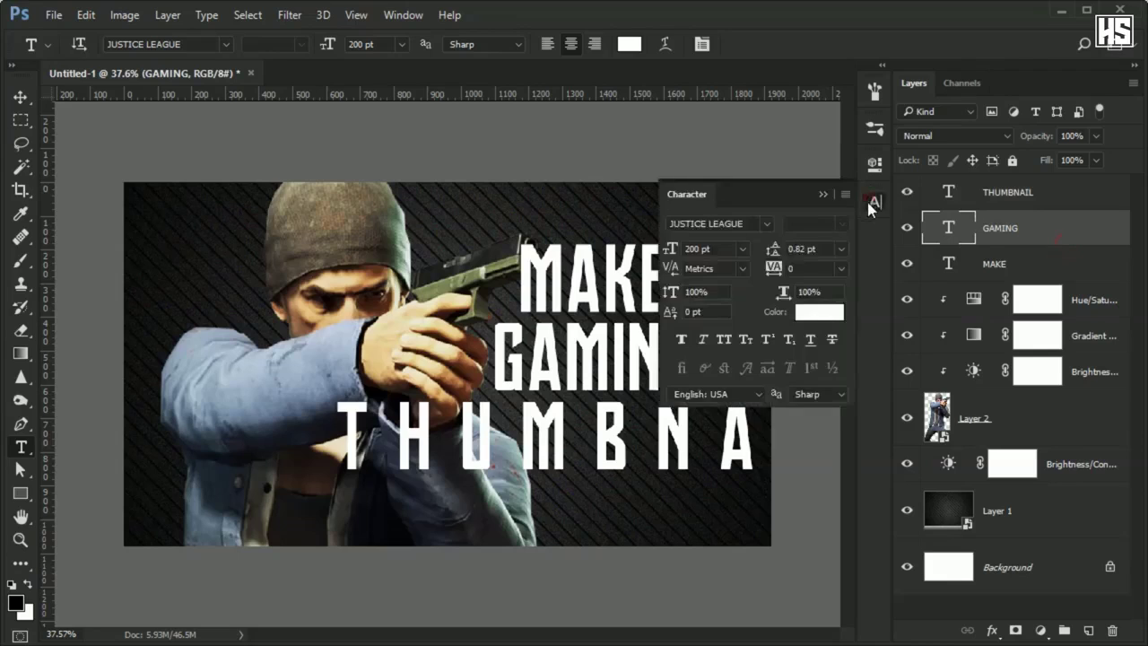
click(816, 313)
drag(858, 231, 879, 110)
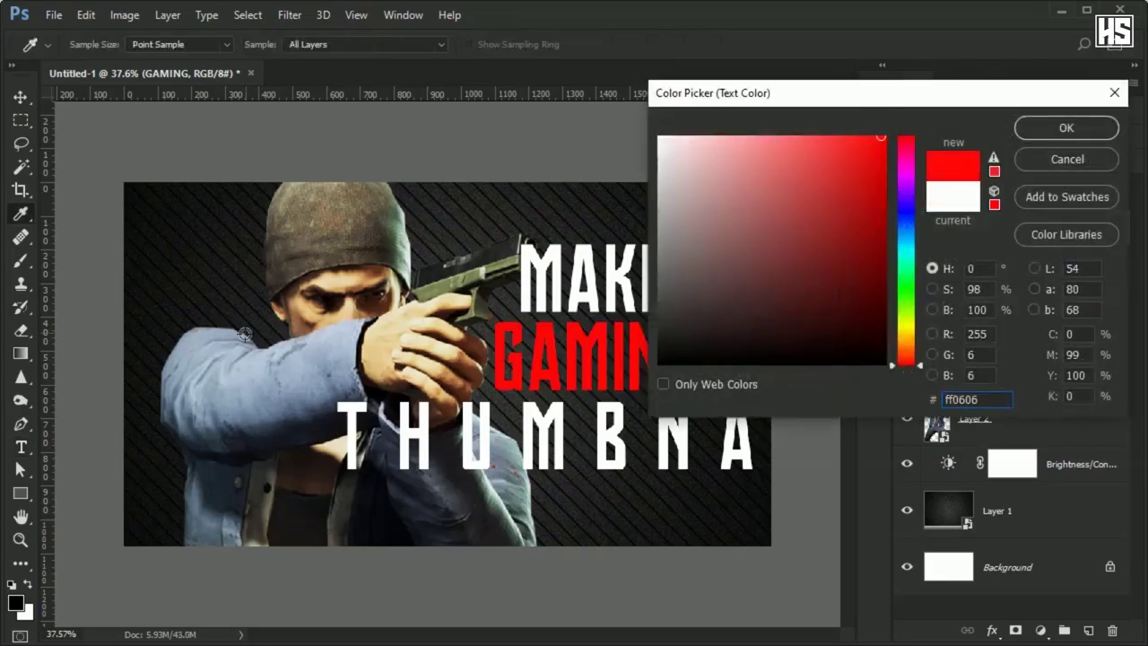
click(368, 275)
click(353, 277)
drag(809, 156, 888, 132)
drag(901, 350, 920, 331)
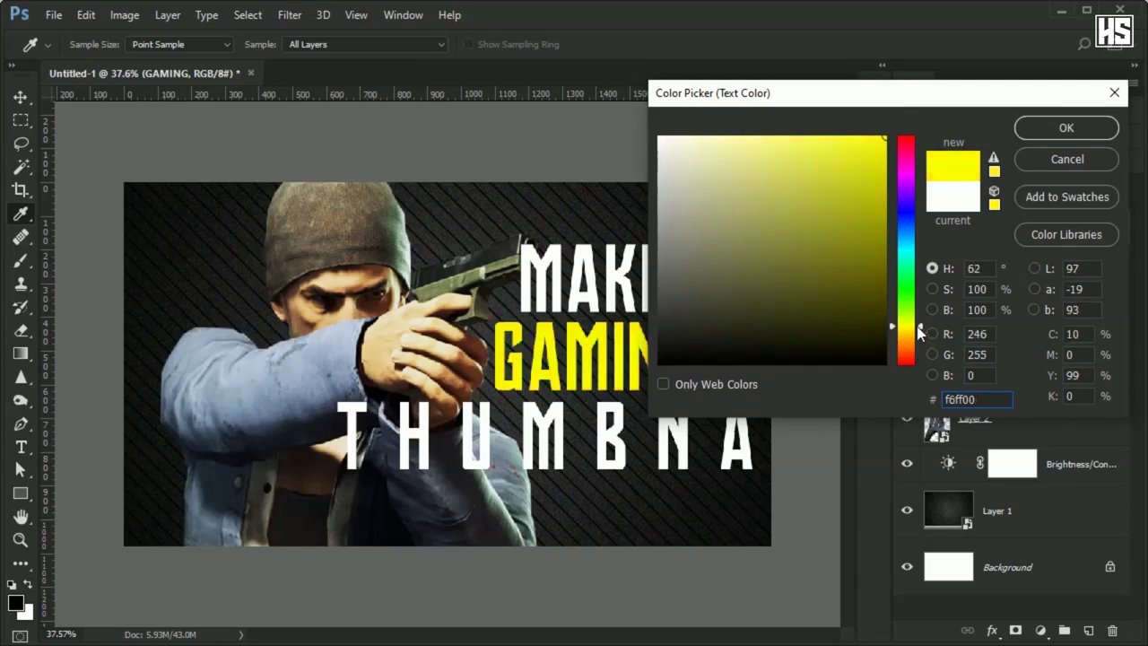
click(1067, 128)
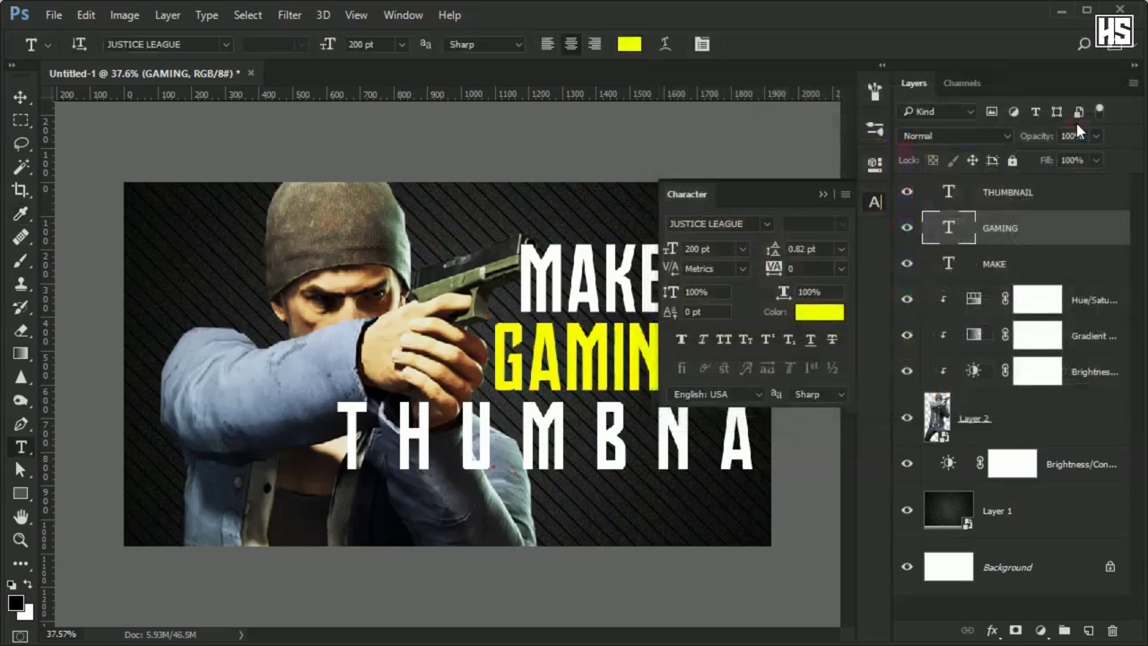
click(819, 194)
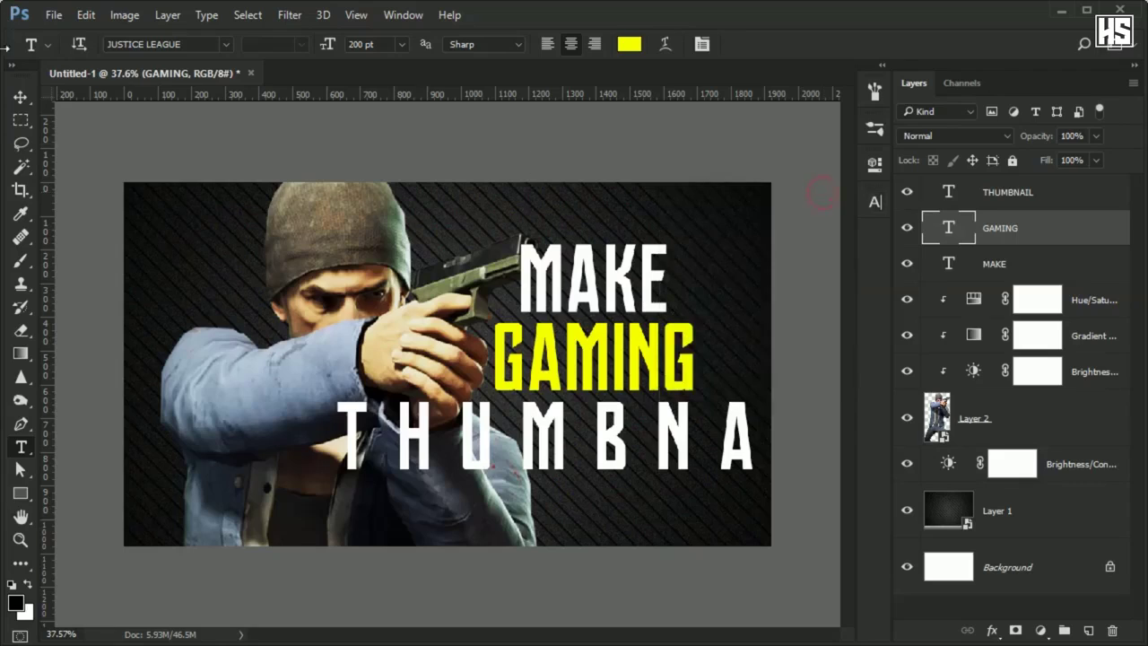
Step: Scale the THUMBNAIL text down to the width of GAMING and place it just beneath that word
click(25, 99)
click(677, 444)
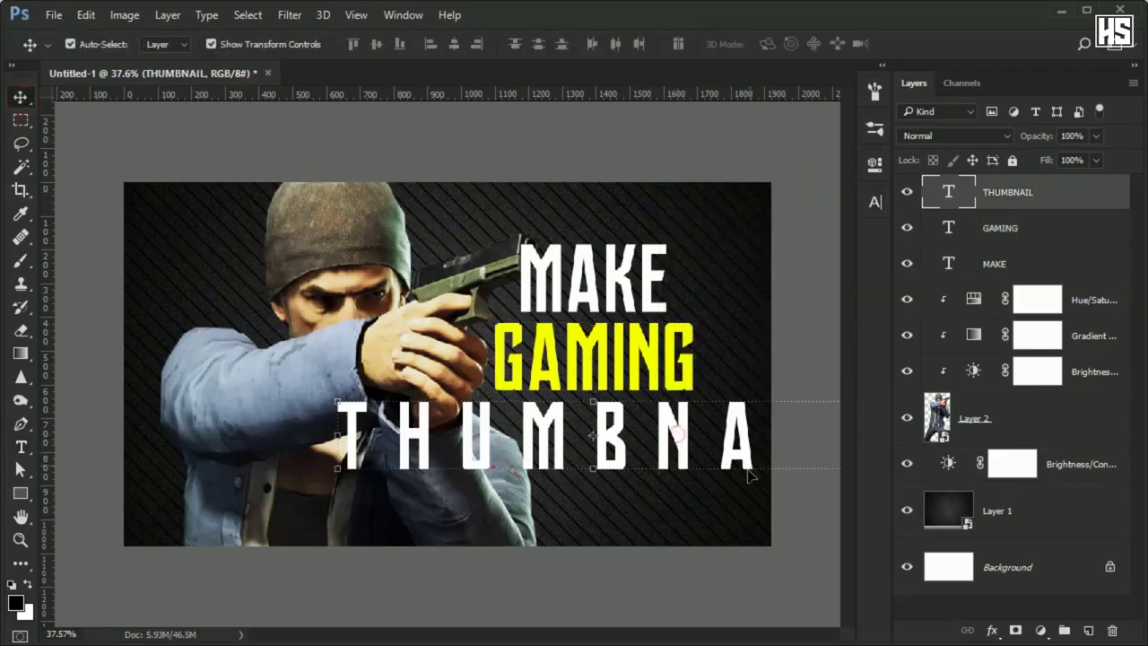
key(ctrl+t)
drag(339, 473, 558, 428)
drag(791, 409, 723, 434)
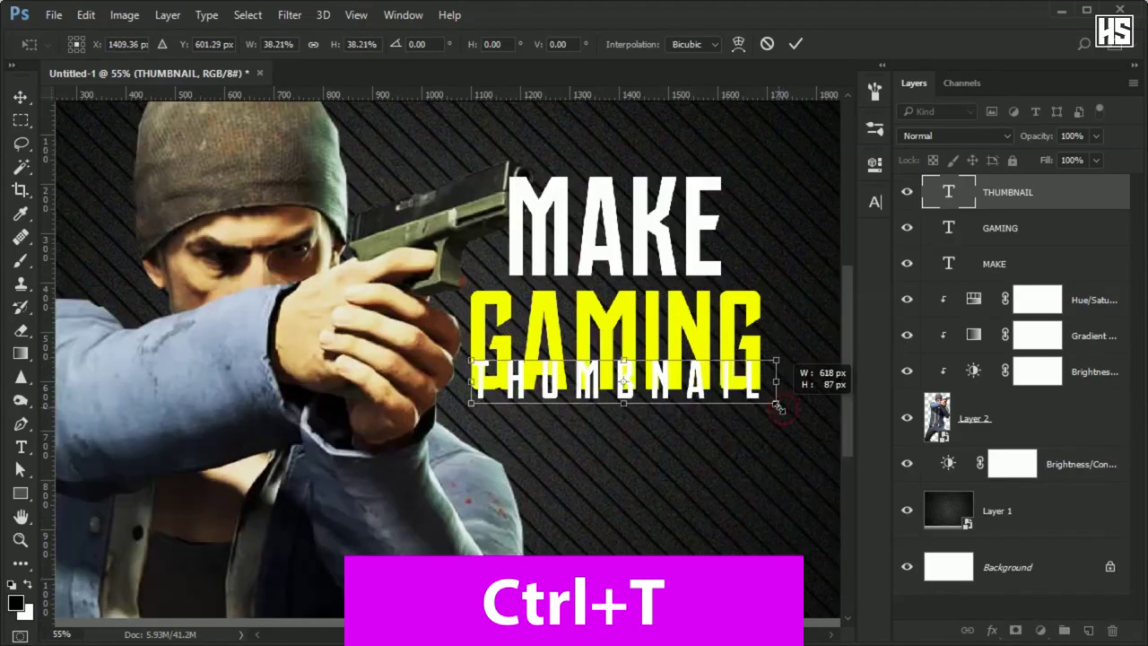
key(Return)
Step: Line MAKE up with the start of GAMING and scale it down, keeping it just above that word
drag(660, 244, 630, 240)
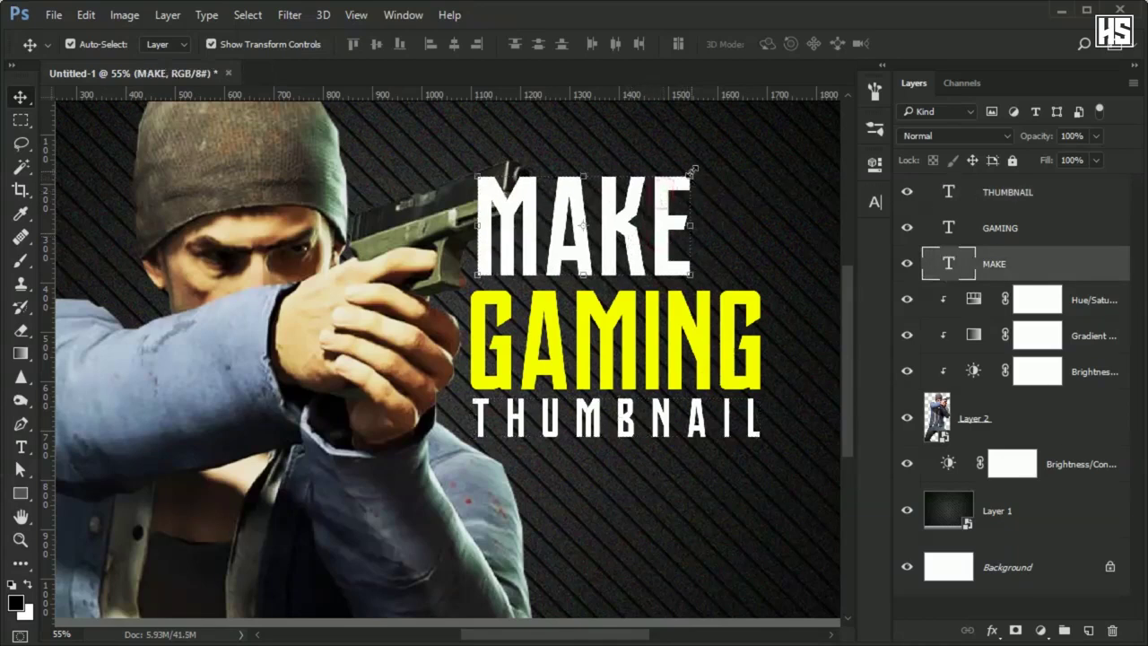
key(ctrl+t)
drag(693, 170, 645, 199)
click(794, 43)
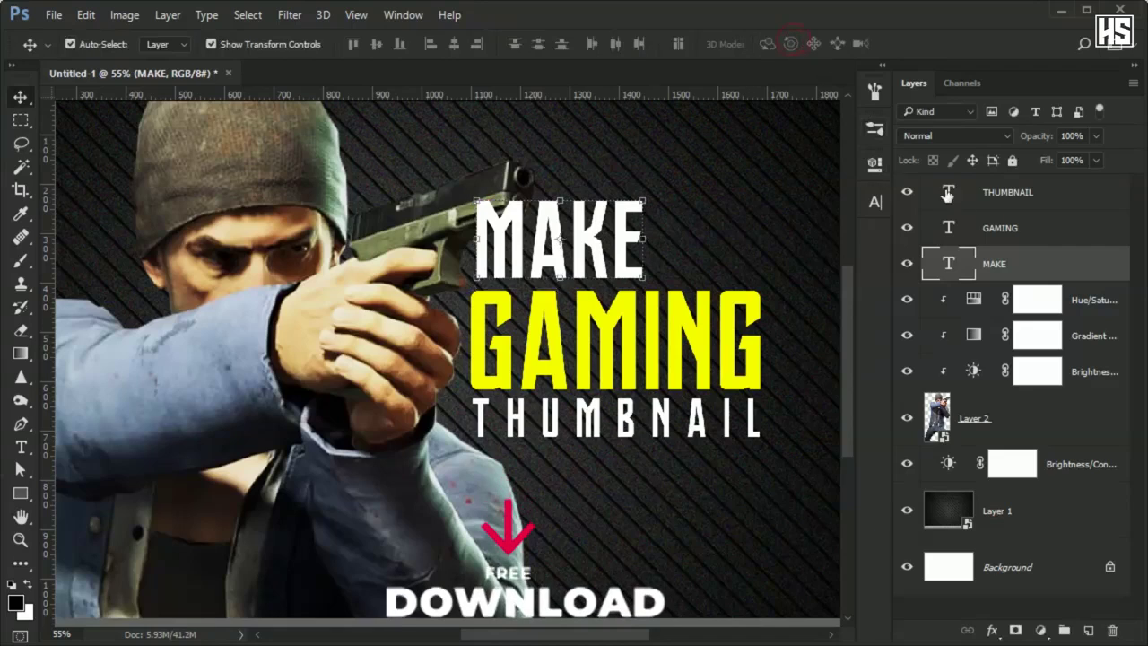
Step: Lower the fill of the MAKE layer to 81%
click(1096, 161)
drag(1077, 181, 1084, 181)
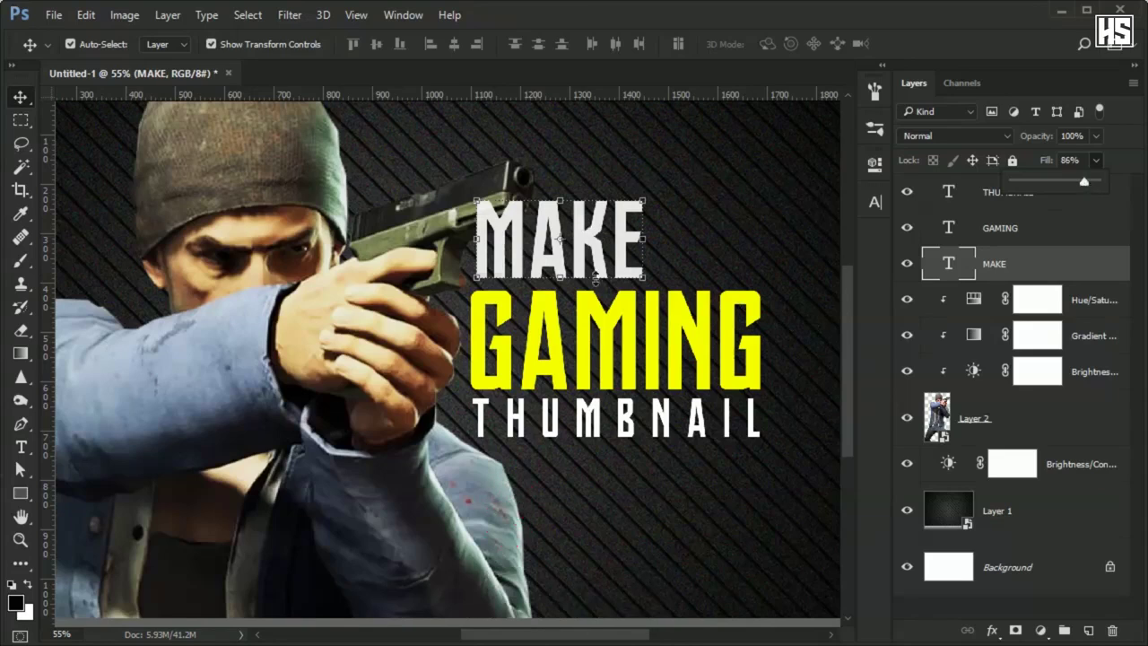
click(699, 298)
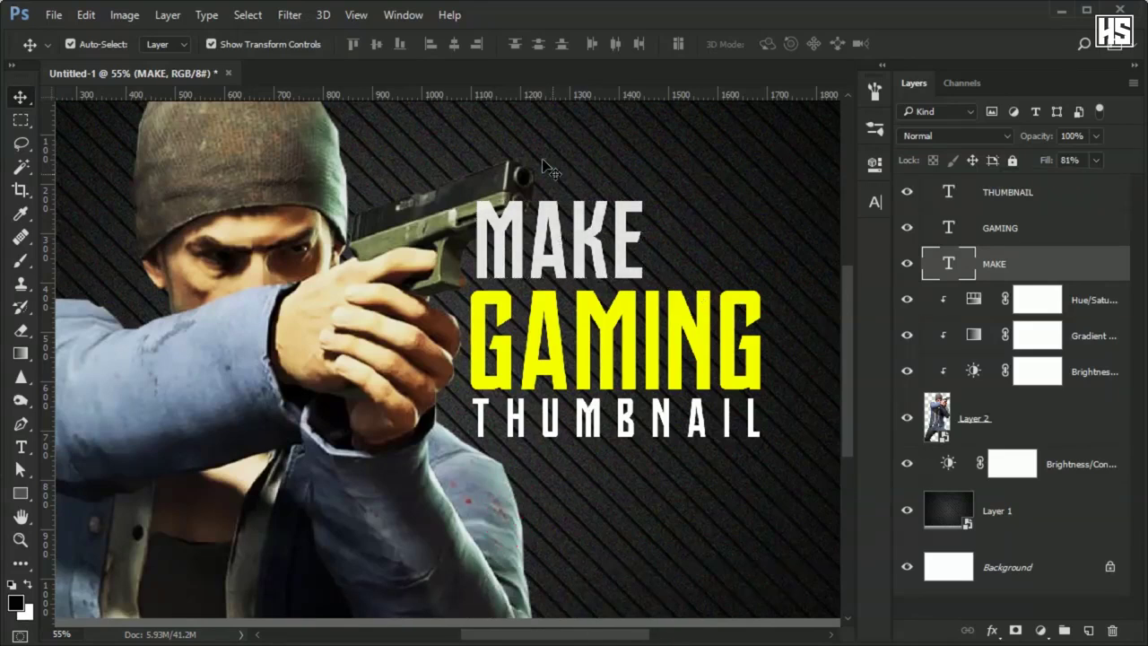
Step: Show the guides and place a vertical guide at about 1280 px, across the title text
click(356, 18)
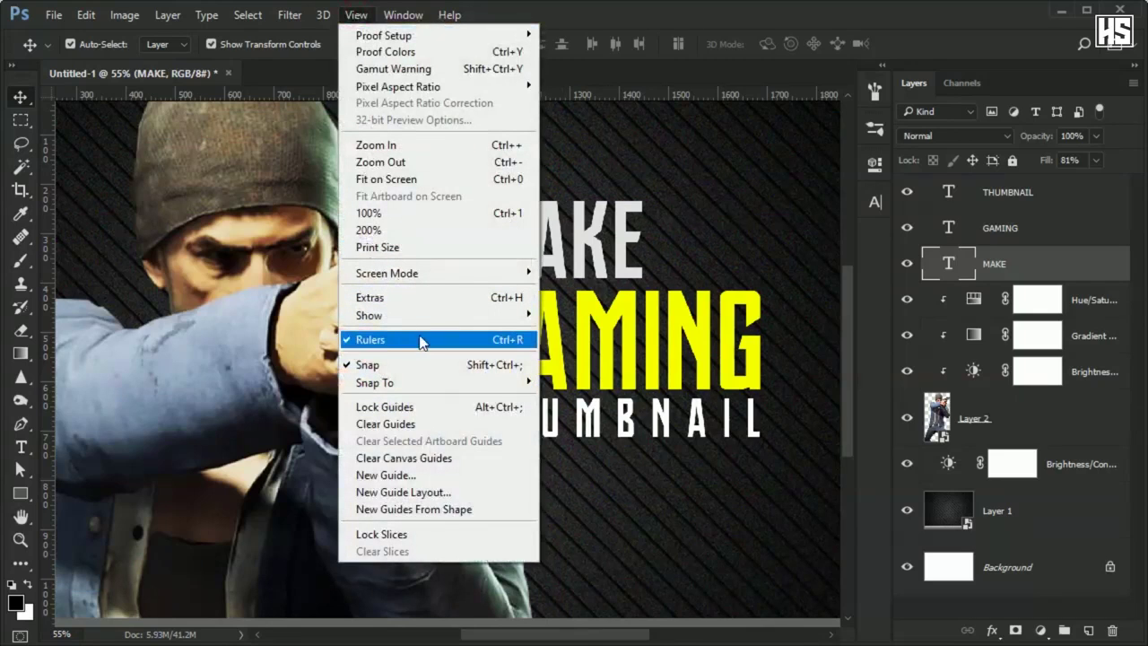
click(46, 431)
drag(47, 430, 560, 494)
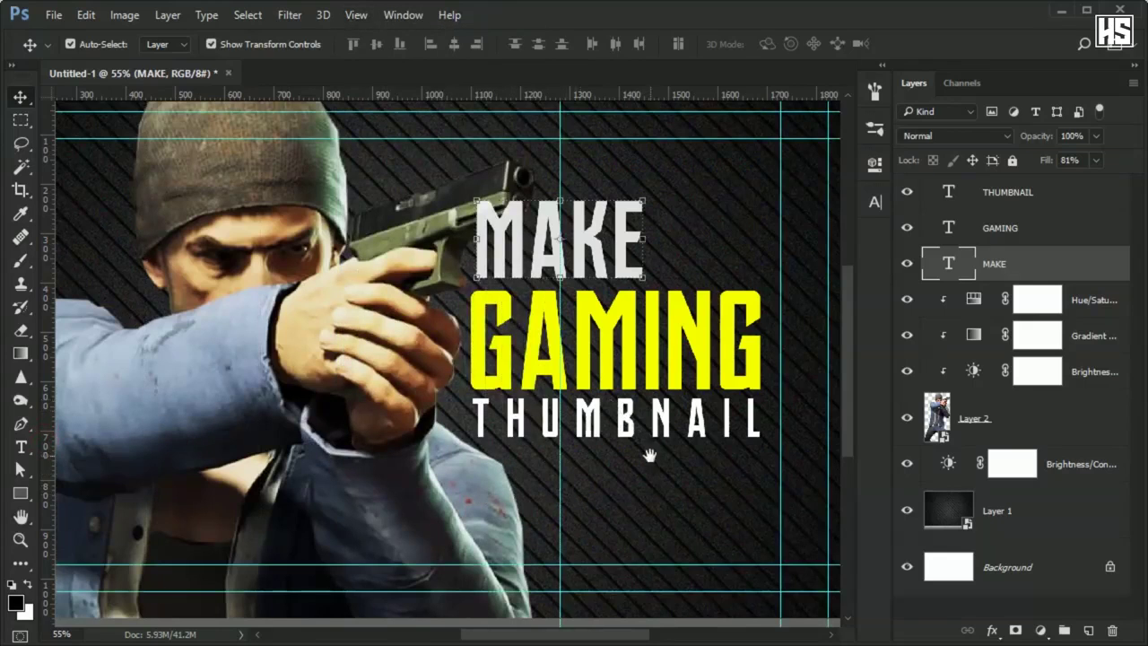
Step: Select the three text layers together and move them so the title starts at the vertical guide beside the gun
drag(651, 451, 579, 469)
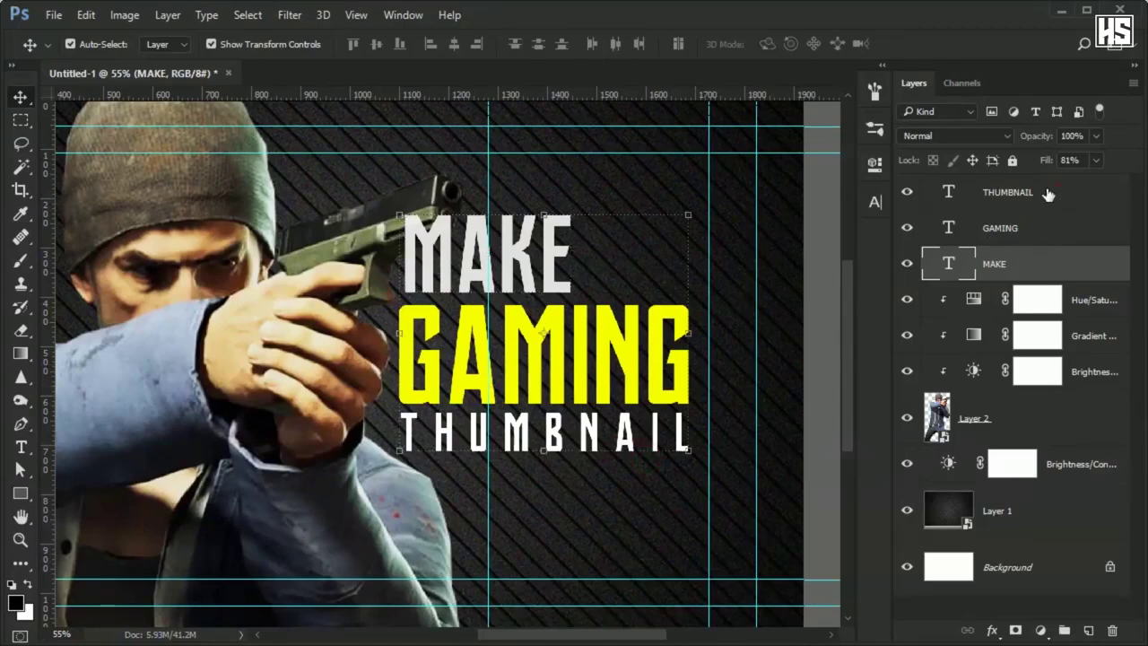
shift+click(1055, 194)
drag(531, 276, 611, 309)
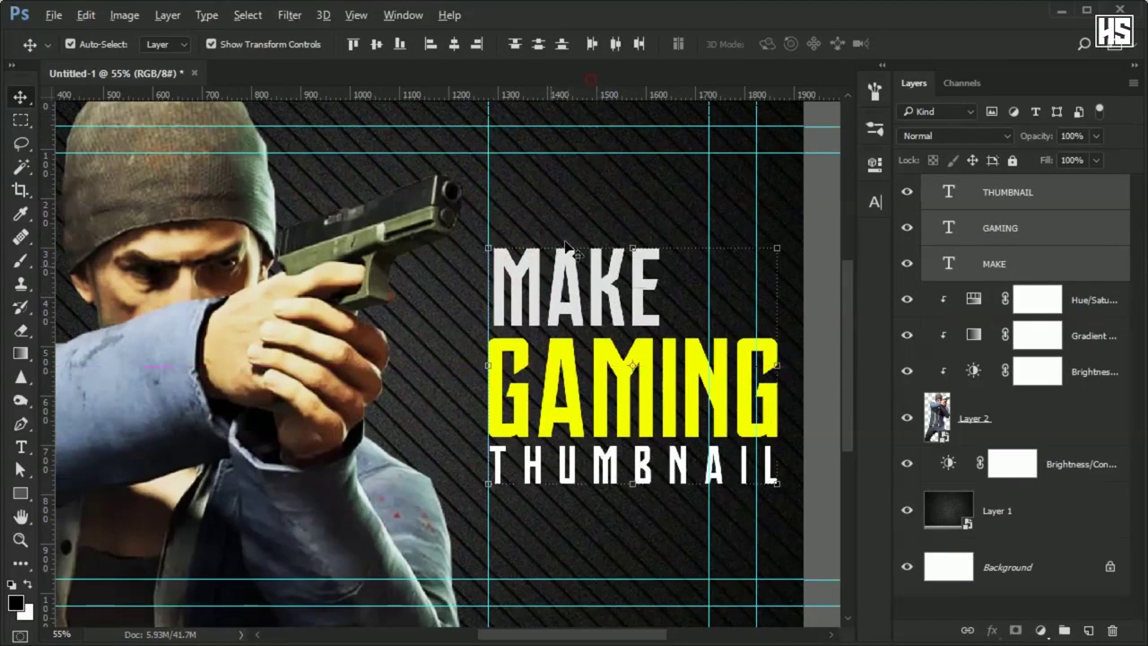
Step: Shift only MAKE so its first letter sits on the guide flush with GAMING, and deselect the layers
scroll(525, 281, up, 5)
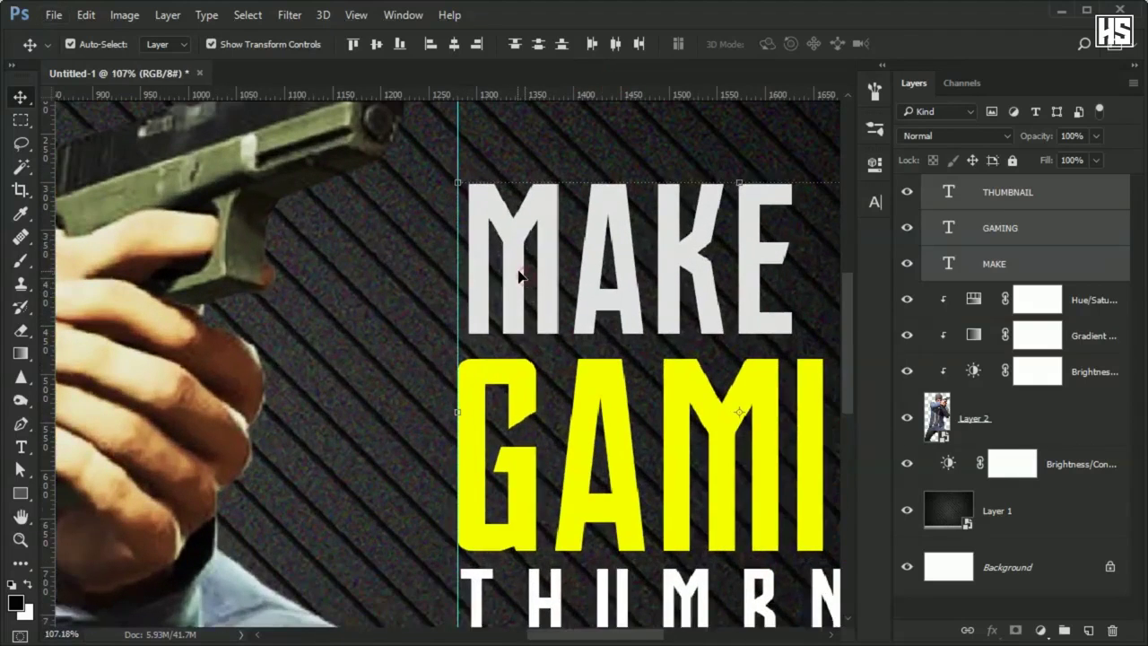
click(1042, 192)
click(1038, 258)
drag(536, 235, 520, 233)
scroll(555, 345, down, 3)
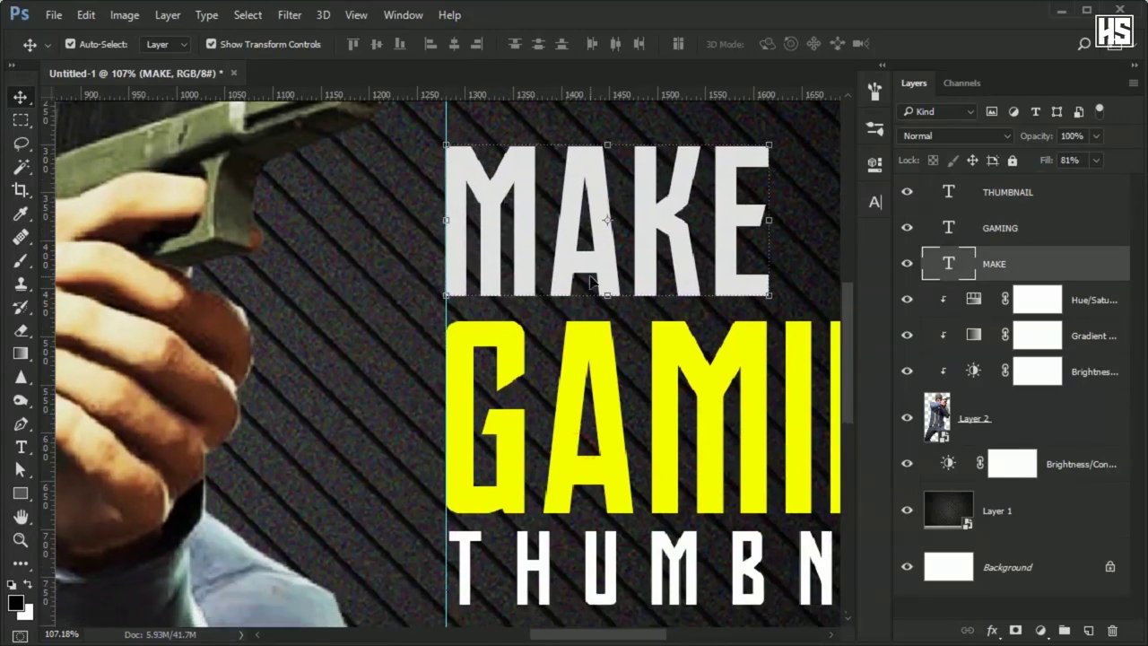
scroll(529, 424, down, 1)
click(732, 262)
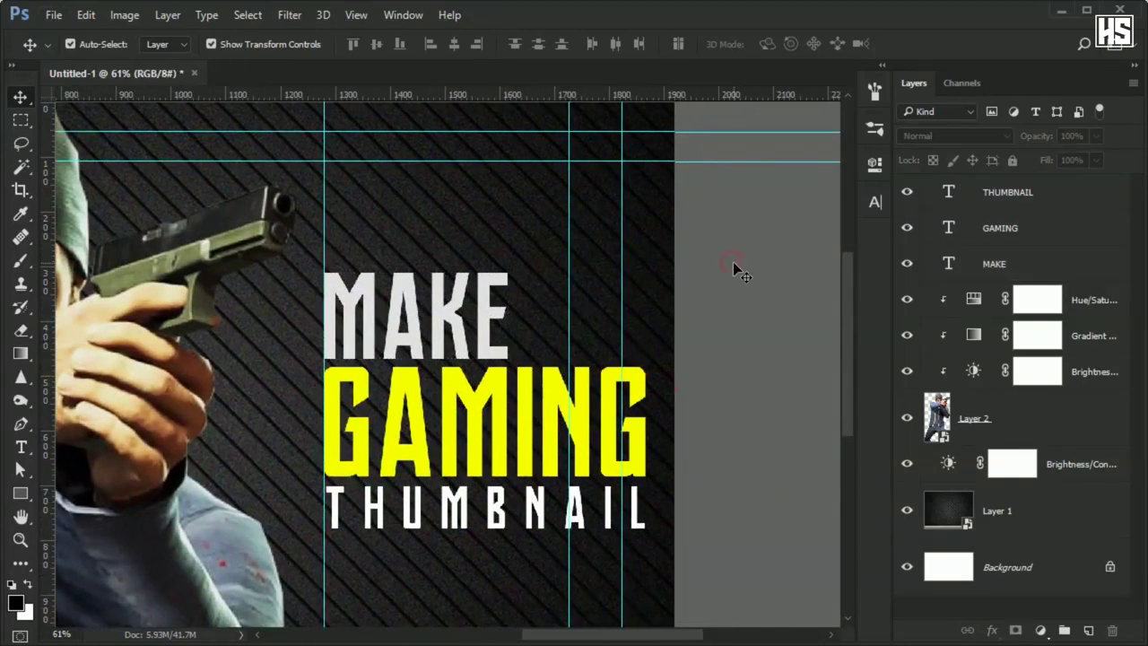
Step: Open the game controller image 1-01.png and copy it into the Untitled-1 document above the text layers
key(ctrl+o)
click(305, 42)
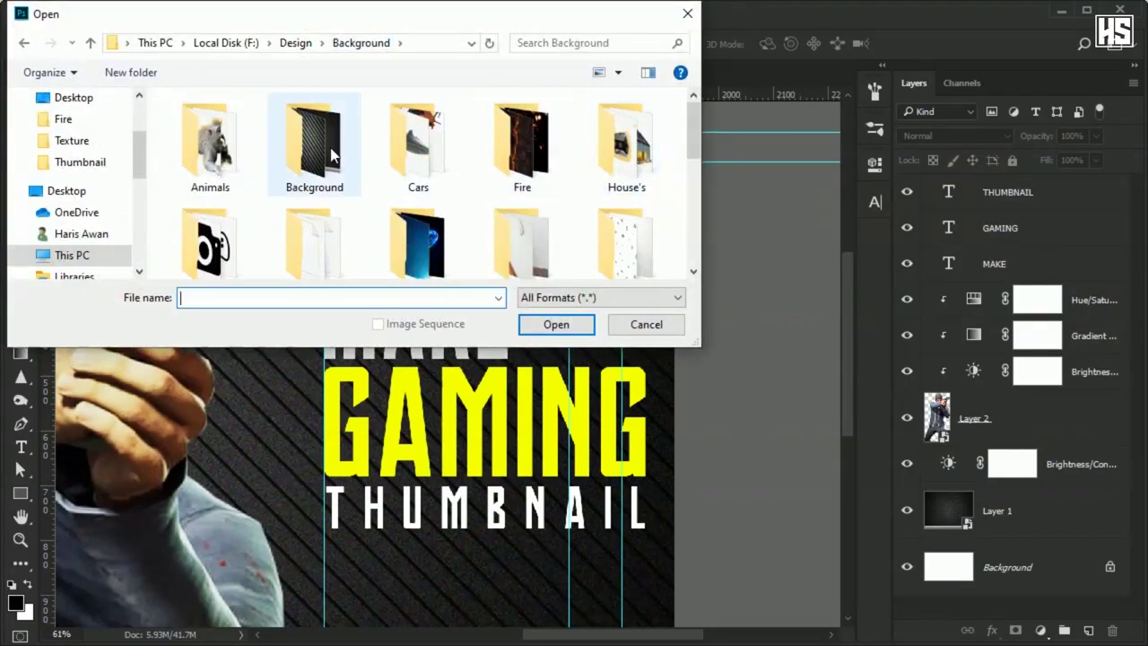
scroll(192, 231, down, 1)
double_click(232, 230)
double_click(328, 148)
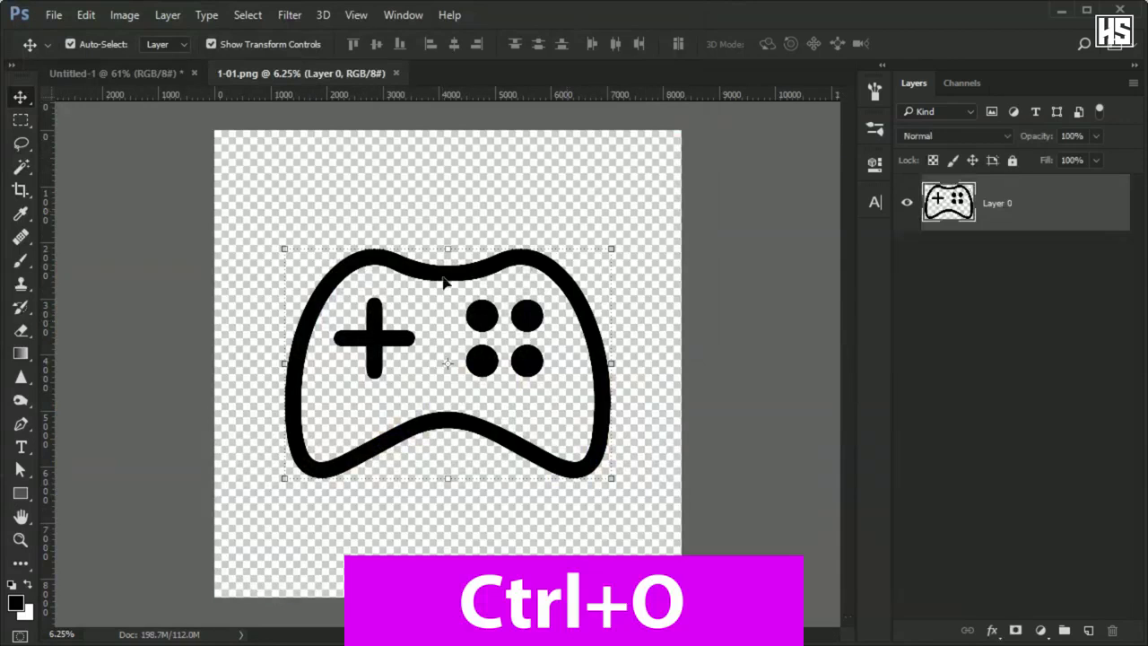
drag(443, 277, 539, 287)
Step: Scale the oversized controller down to about 5.75% and bring it over the title text
key(ctrl+0)
key(ctrl+t)
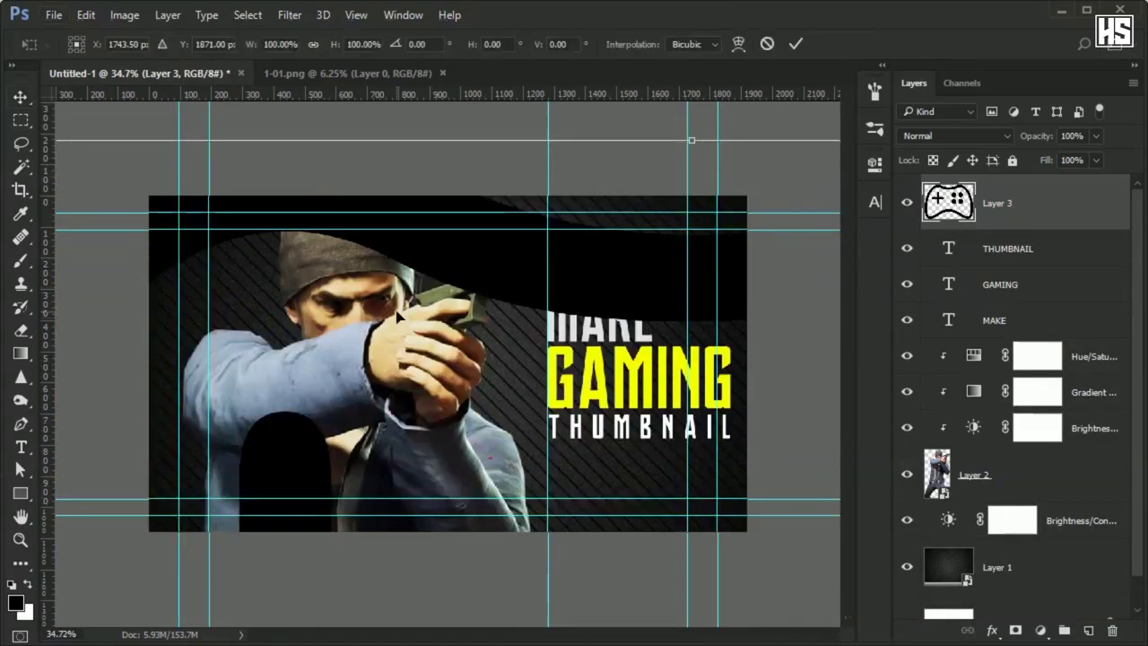
key(ctrl+minus)
key(ctrl+minus)
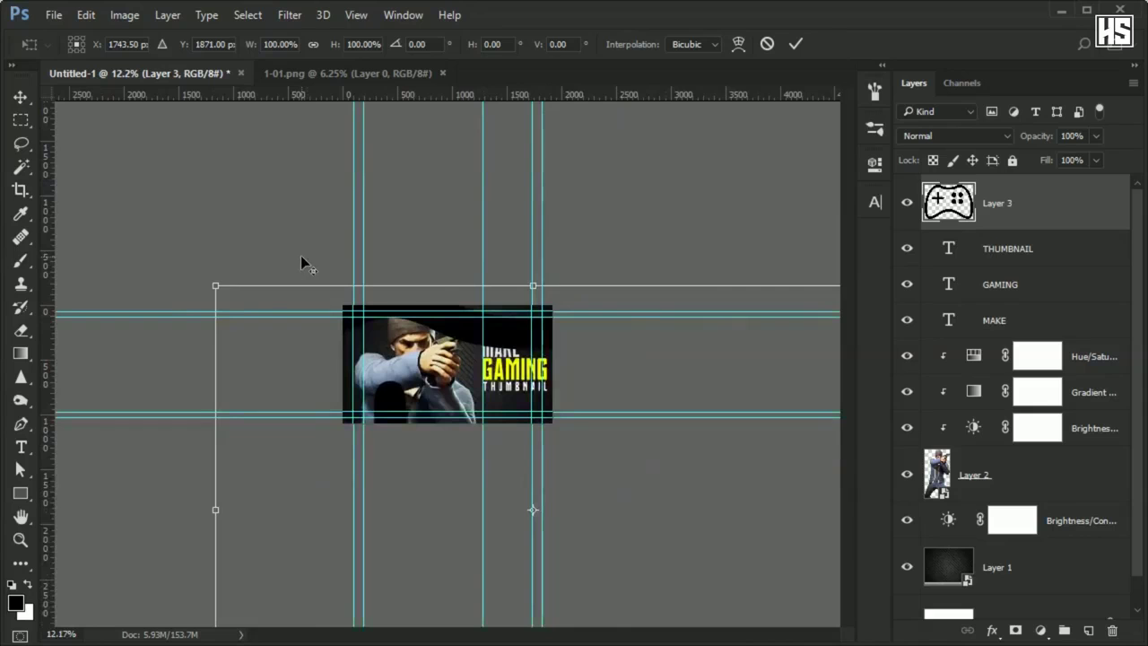
drag(217, 287, 594, 504)
drag(715, 596, 445, 311)
drag(581, 260, 536, 352)
scroll(543, 352, up, 10)
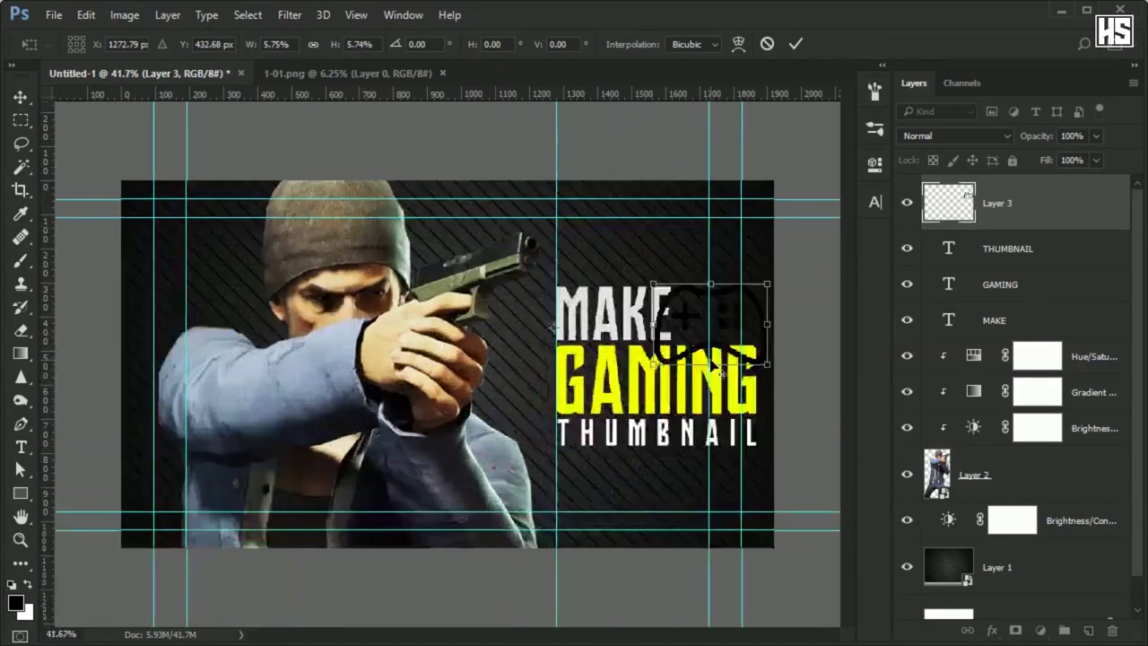
Step: Shrink the controller further to MAKE's height and place it beside that word, ending flush with GAMING below
drag(770, 324, 535, 324)
scroll(535, 324, up, 3)
drag(595, 371, 423, 320)
drag(436, 362, 401, 334)
drag(408, 259, 384, 255)
key(Return)
drag(378, 320, 532, 320)
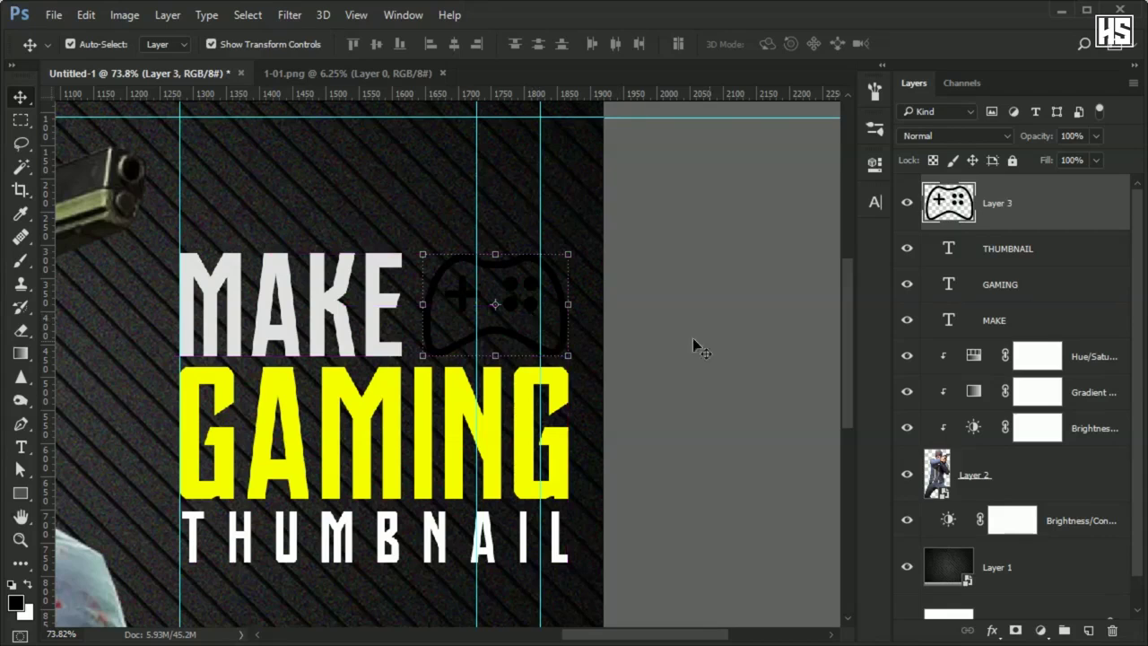
Step: Add a white (ffffff) solid colour fill above the controller layer and clip it to the controller
click(1041, 632)
click(994, 245)
text(ffffff)
click(1094, 128)
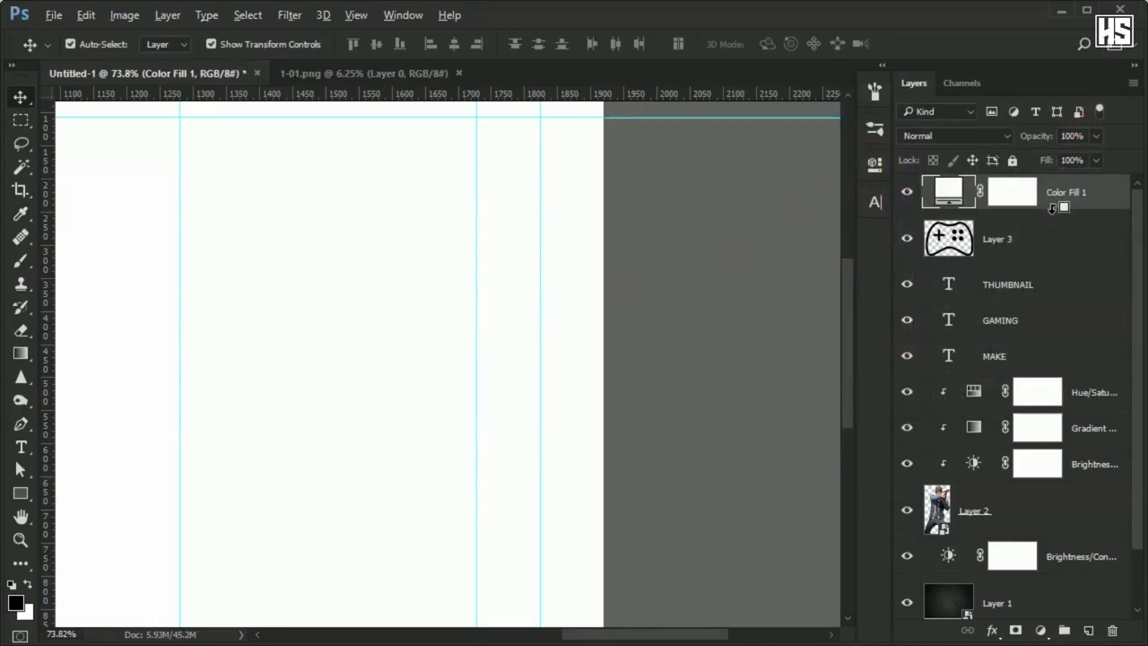
alt+click(1054, 215)
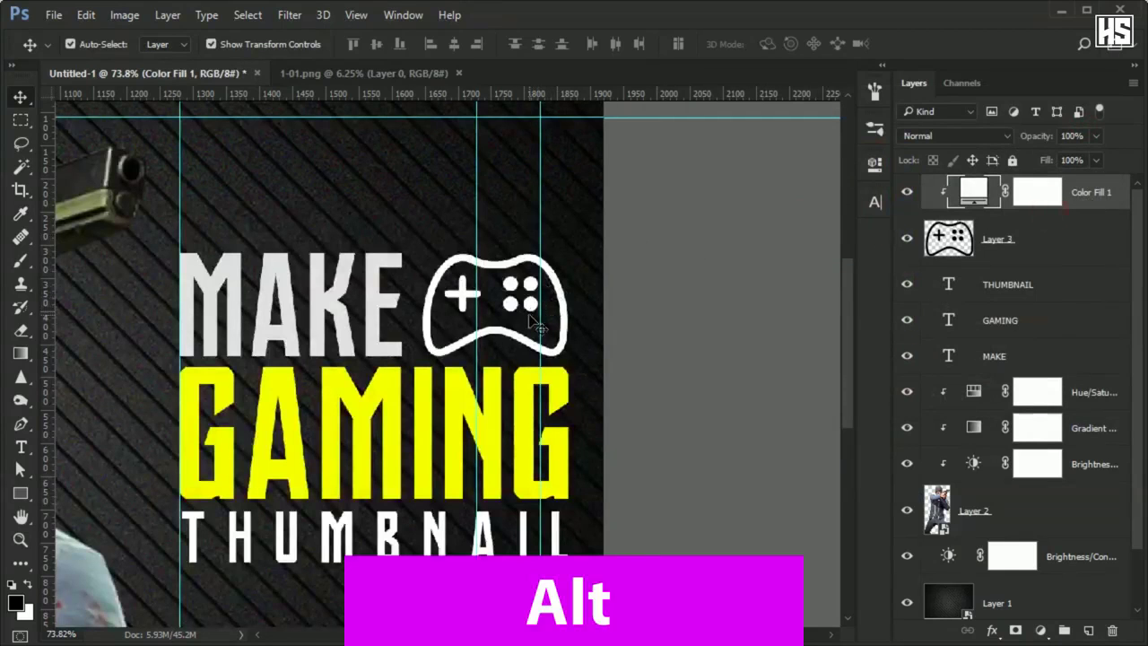
Step: Try reducing the THUMBNAIL text layer's opacity to 80% and then to 70%
click(1044, 284)
click(1066, 136)
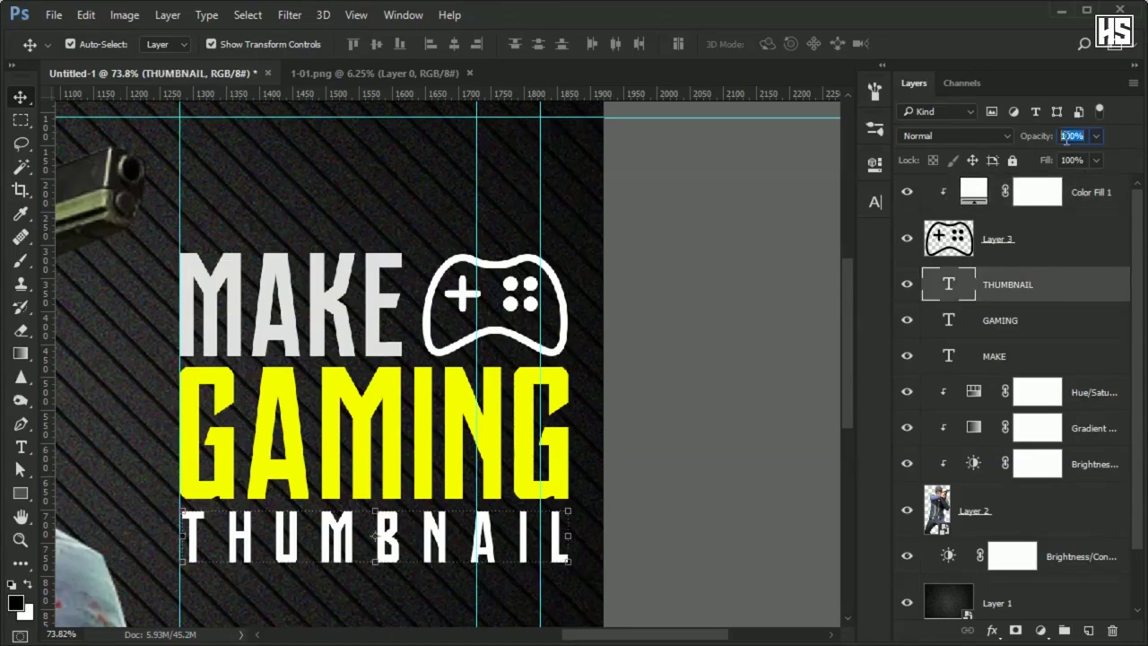
text(80)
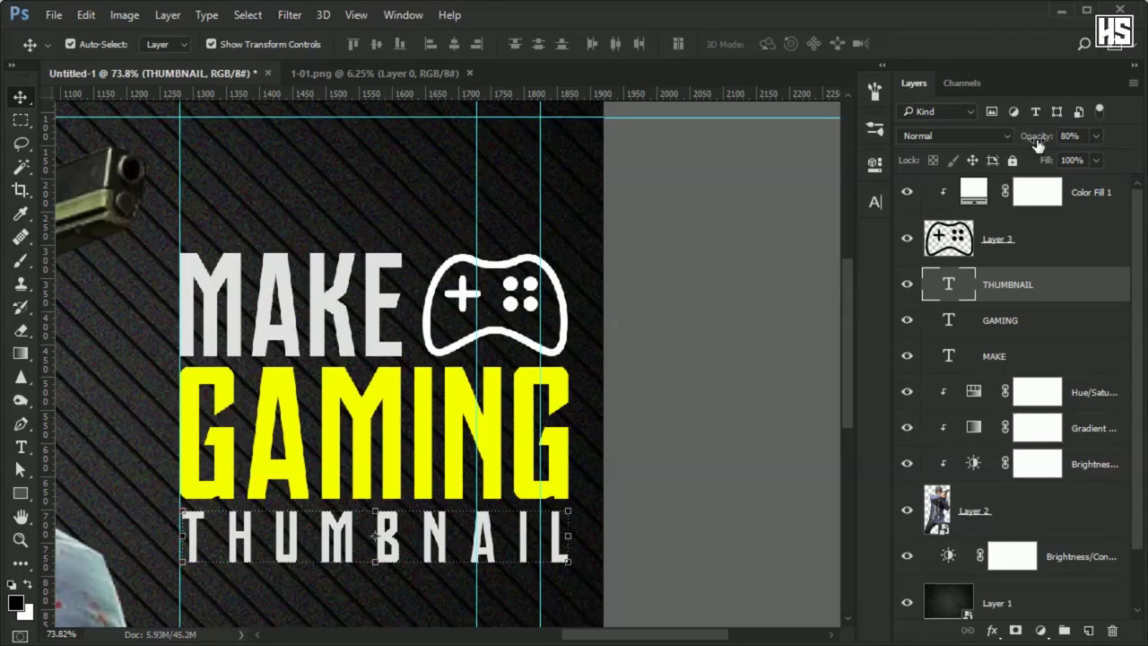
click(1087, 136)
text(70)
key(Return)
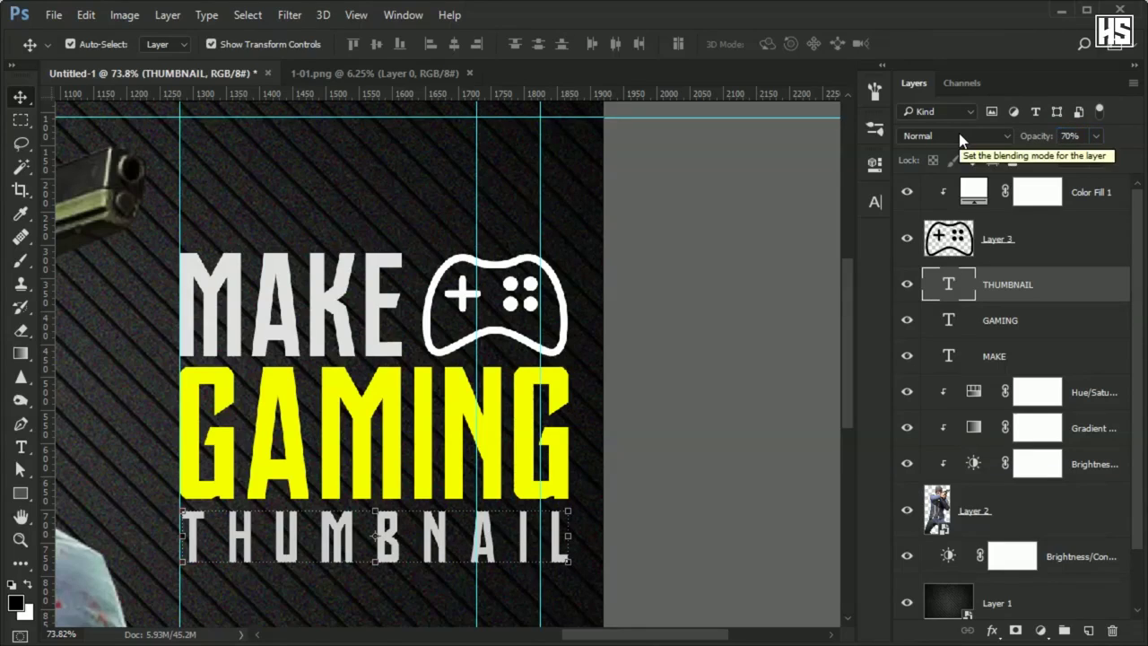
Step: Set the controller layer's fill to 70% and deselect it
click(1095, 140)
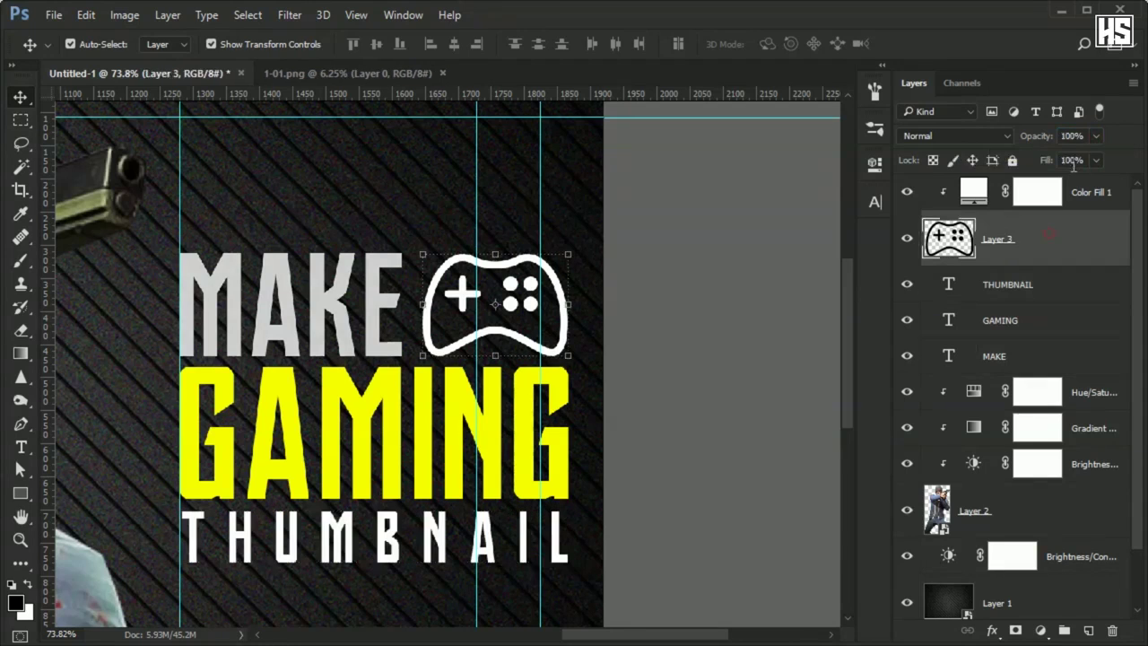
drag(1085, 163, 1054, 165)
text(70)
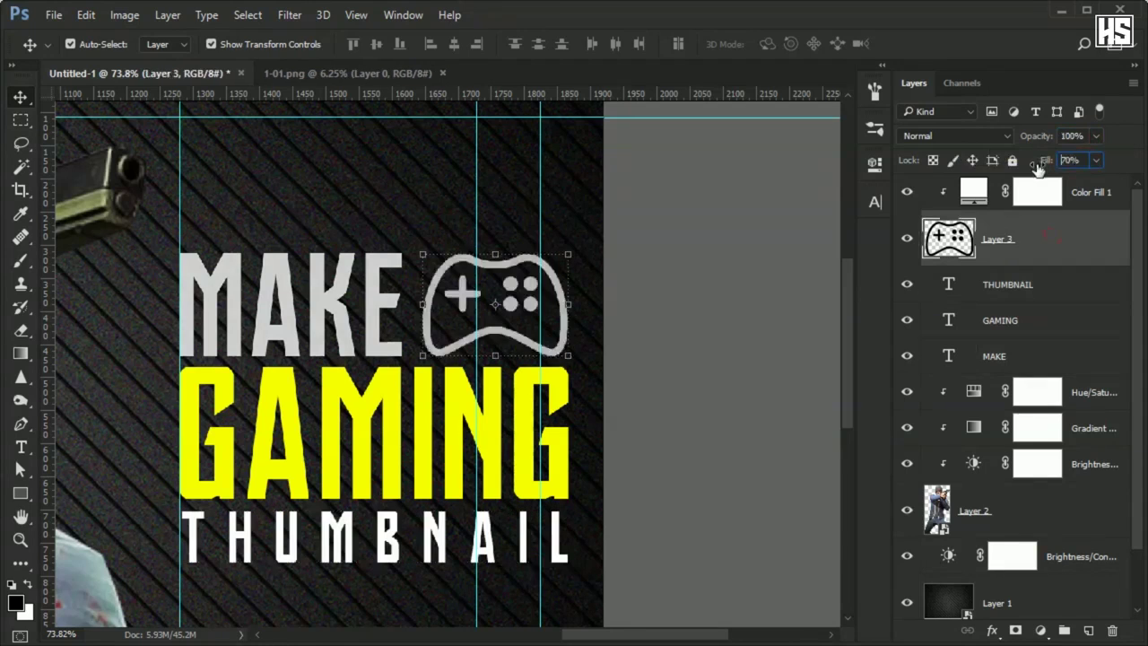
click(719, 299)
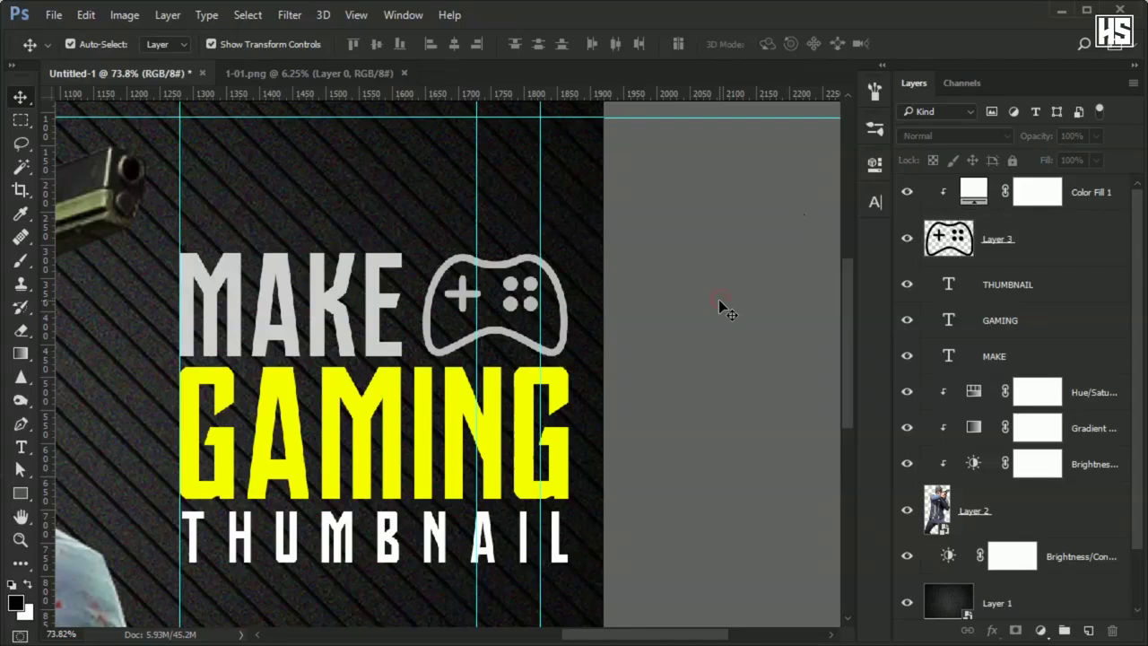
Step: Hide the guides and other extras so the whole thumbnail shows uncluttered
scroll(625, 315, down, 1)
scroll(626, 315, down, 1)
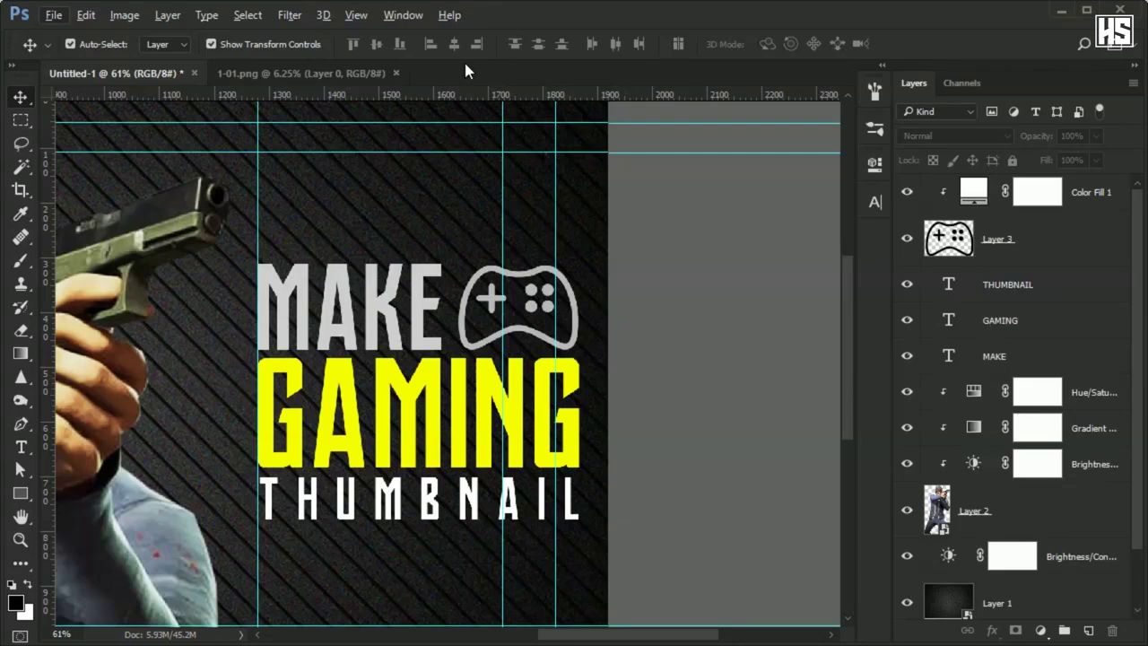
click(357, 17)
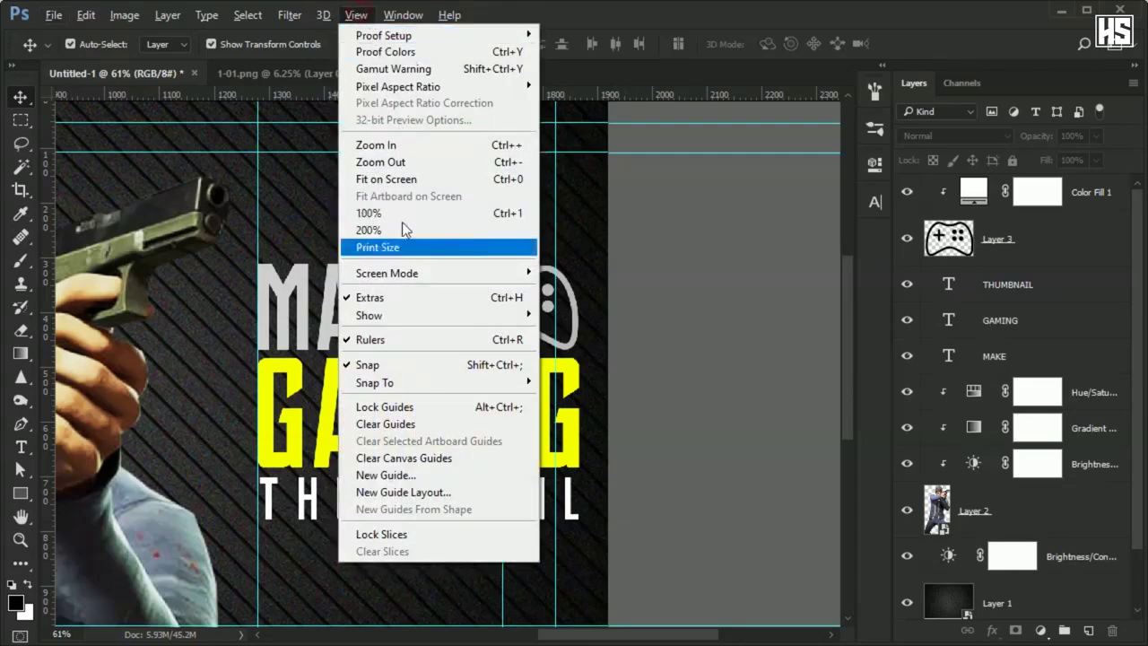
click(403, 297)
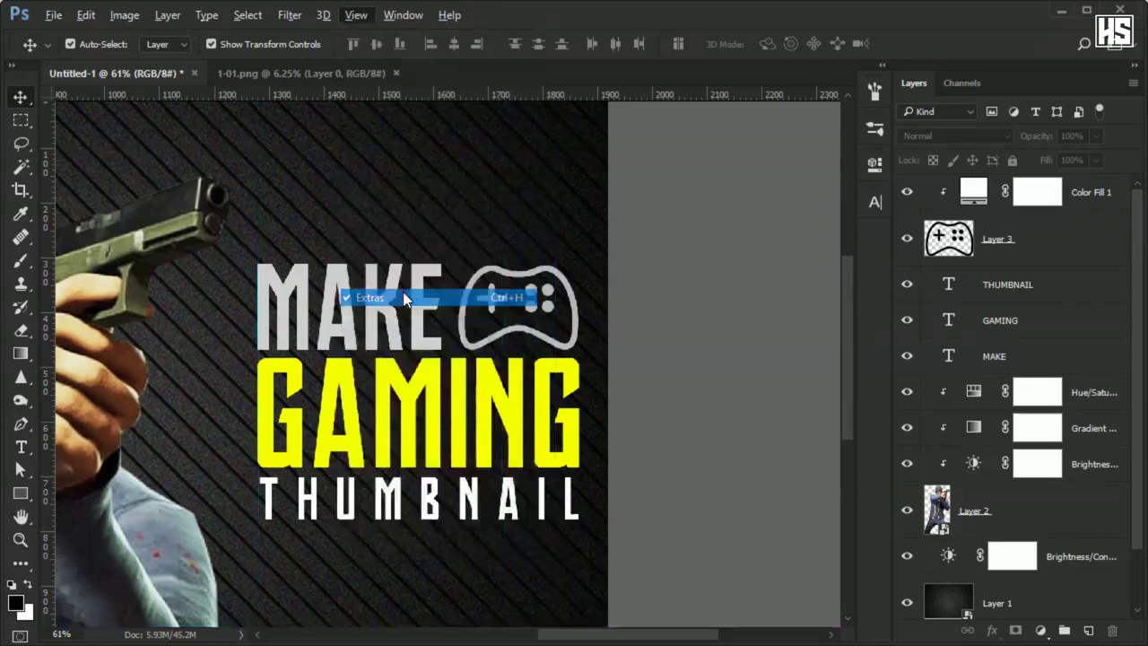
scroll(333, 392, down, 1)
scroll(330, 391, down, 3)
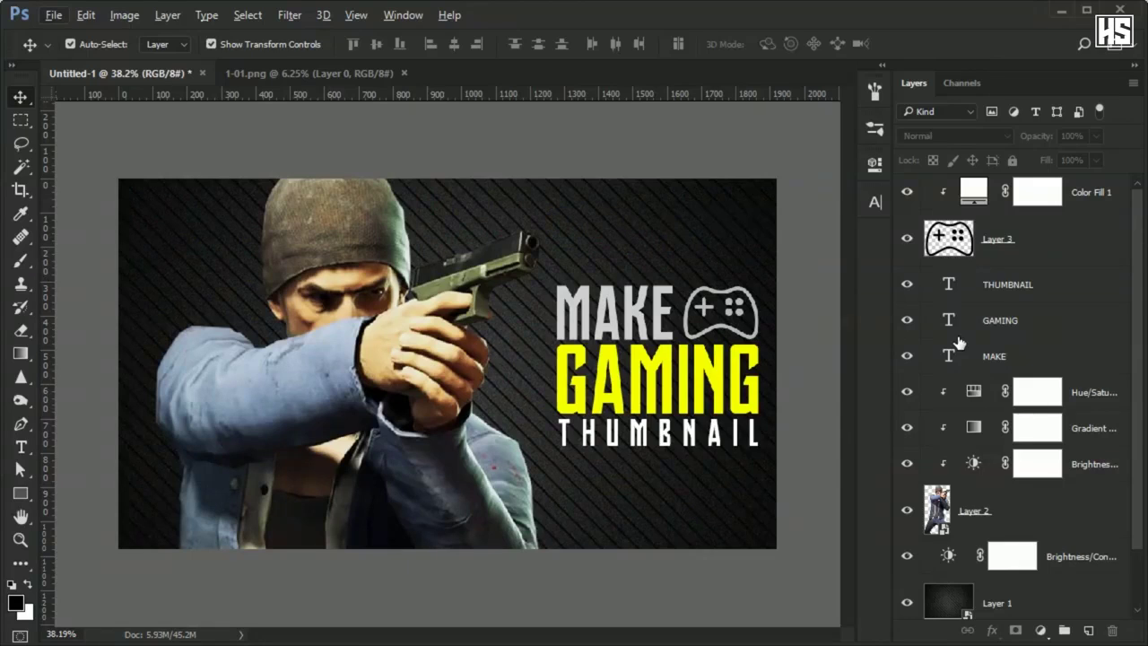
Step: Move the MAKE layer above THUMBNAIL and link it with the controller layer and its white colour fill
drag(1032, 359, 1038, 269)
shift+click(1099, 182)
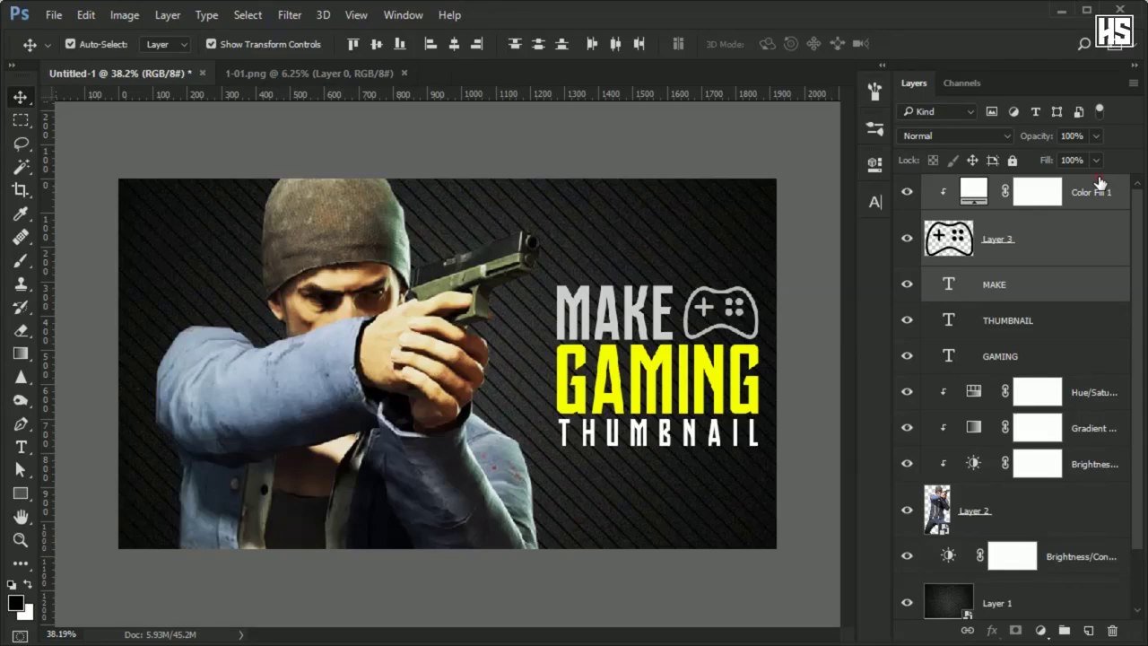
click(967, 631)
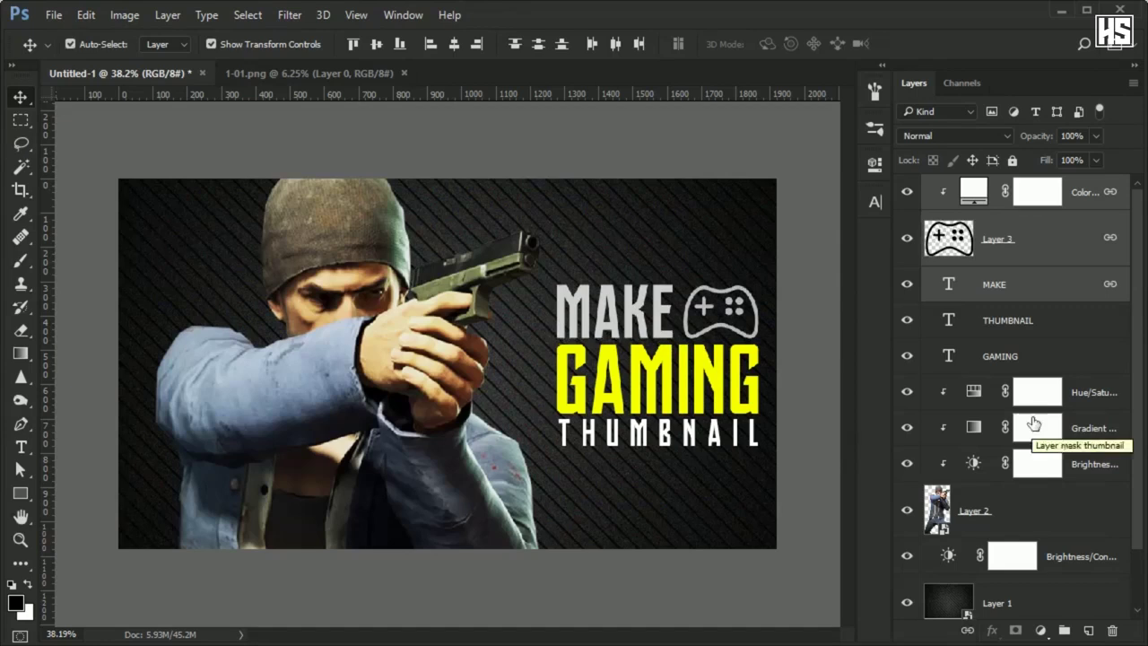
Step: Group the three text layers with the controller and its colour fill, and place the group beneath the gunman layer
click(1049, 356)
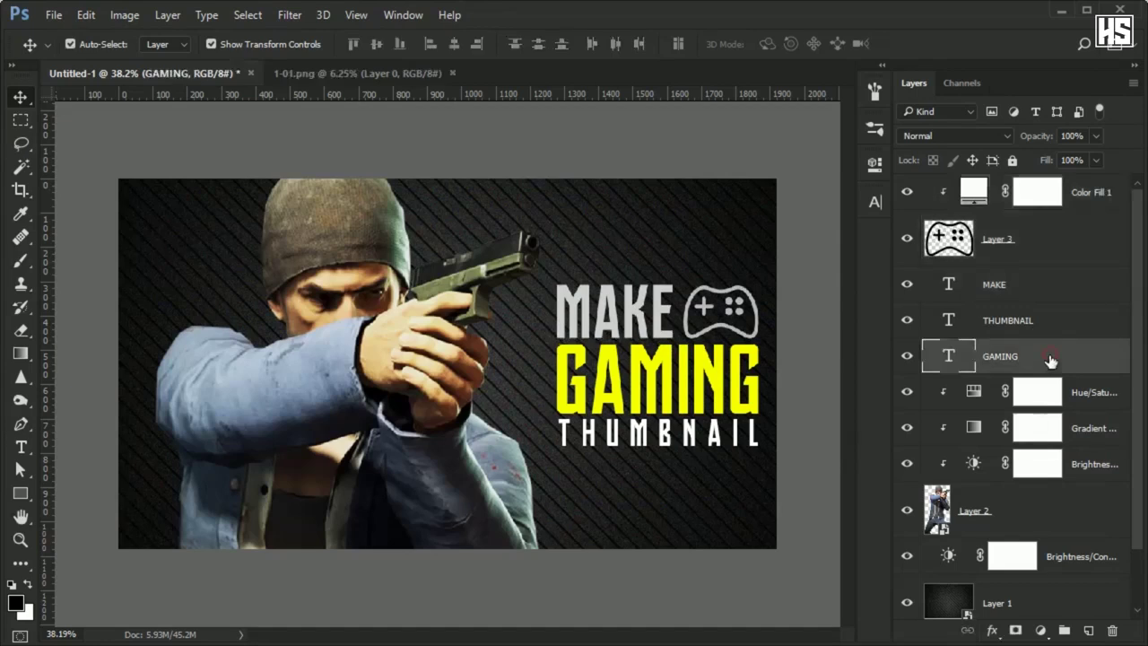
shift+click(1111, 184)
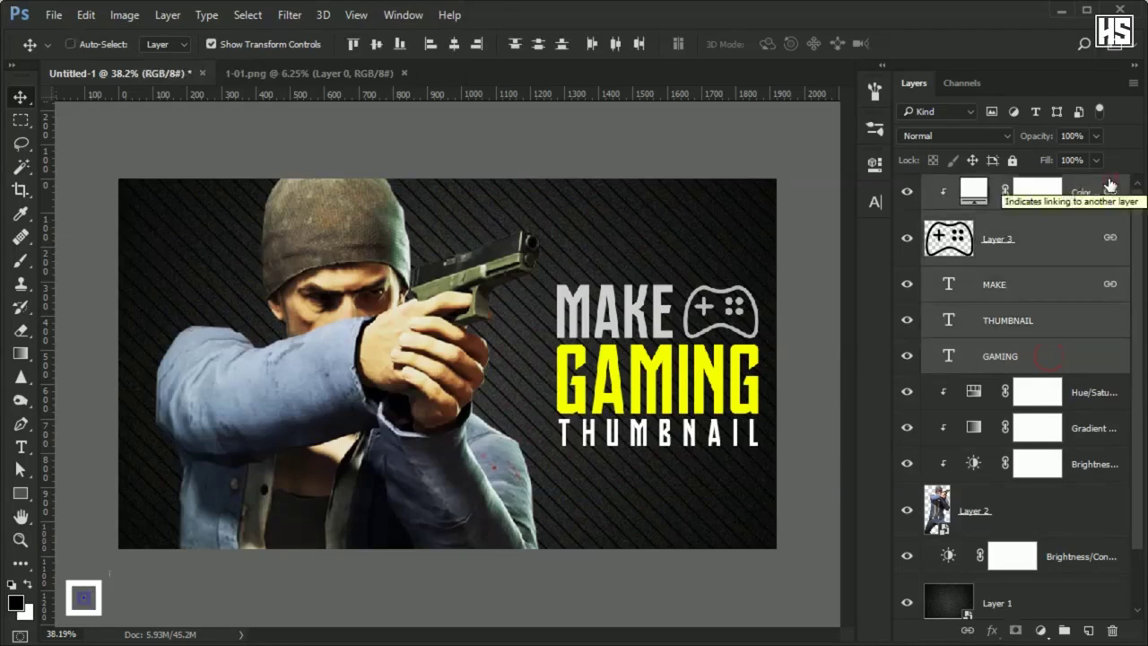
key(ctrl+g)
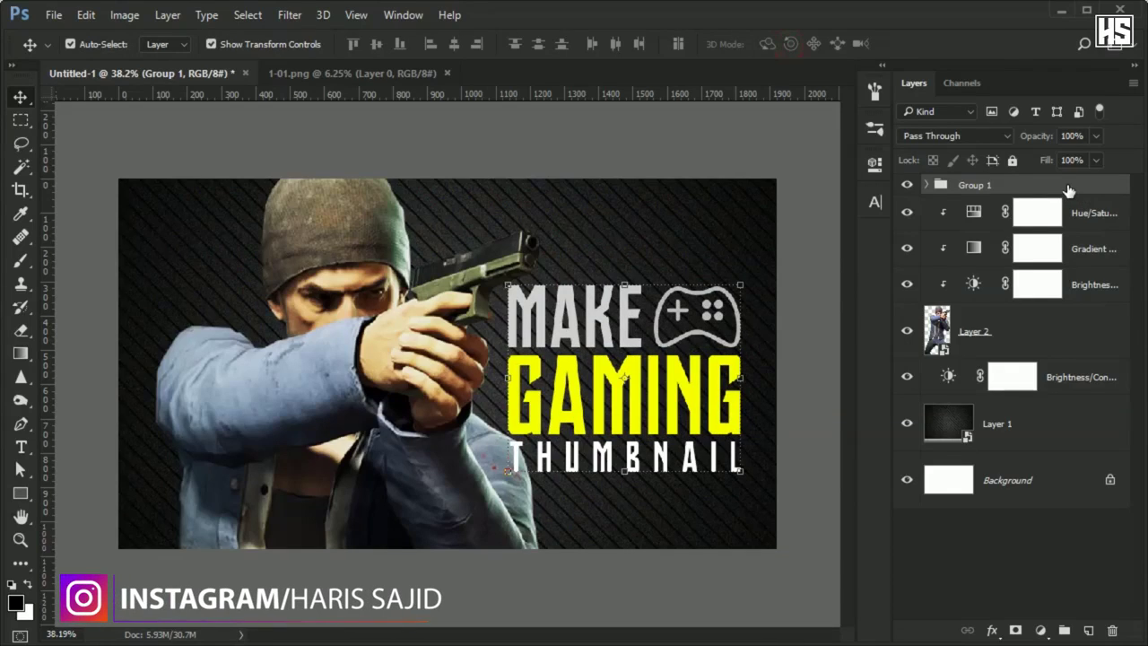
drag(1068, 189, 1038, 349)
Step: Slightly enlarge and raise the title group so MAKE tucks behind the pistol, and shift the gunman slightly up and to the left
key(ctrl+t)
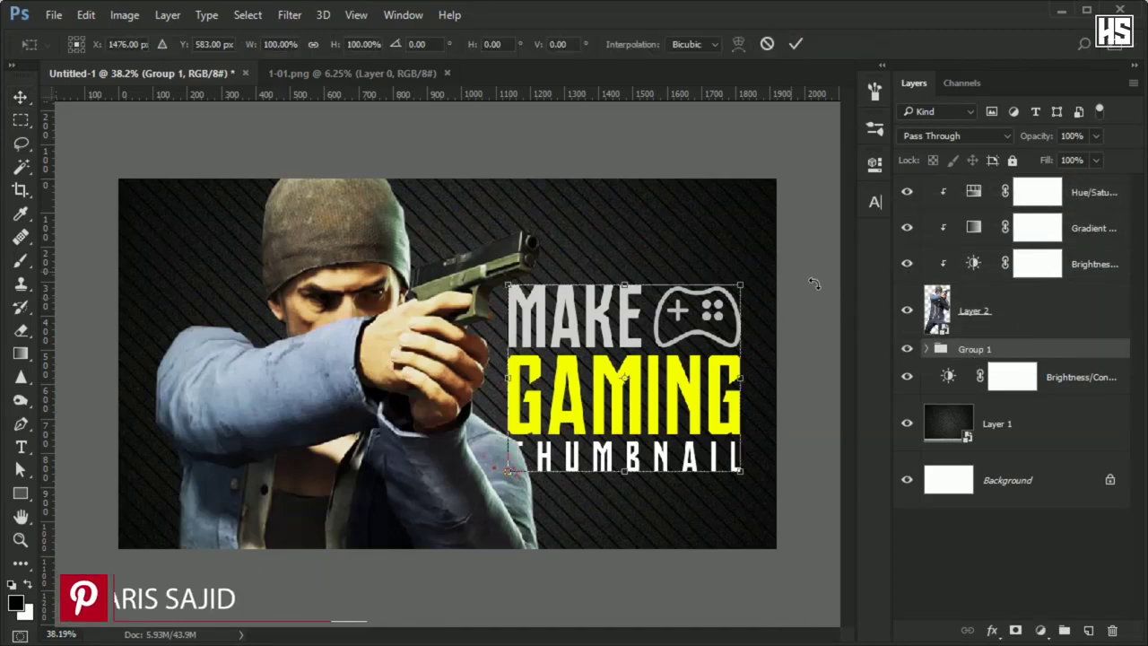
drag(650, 375, 700, 301)
click(795, 44)
drag(411, 340, 399, 325)
click(812, 316)
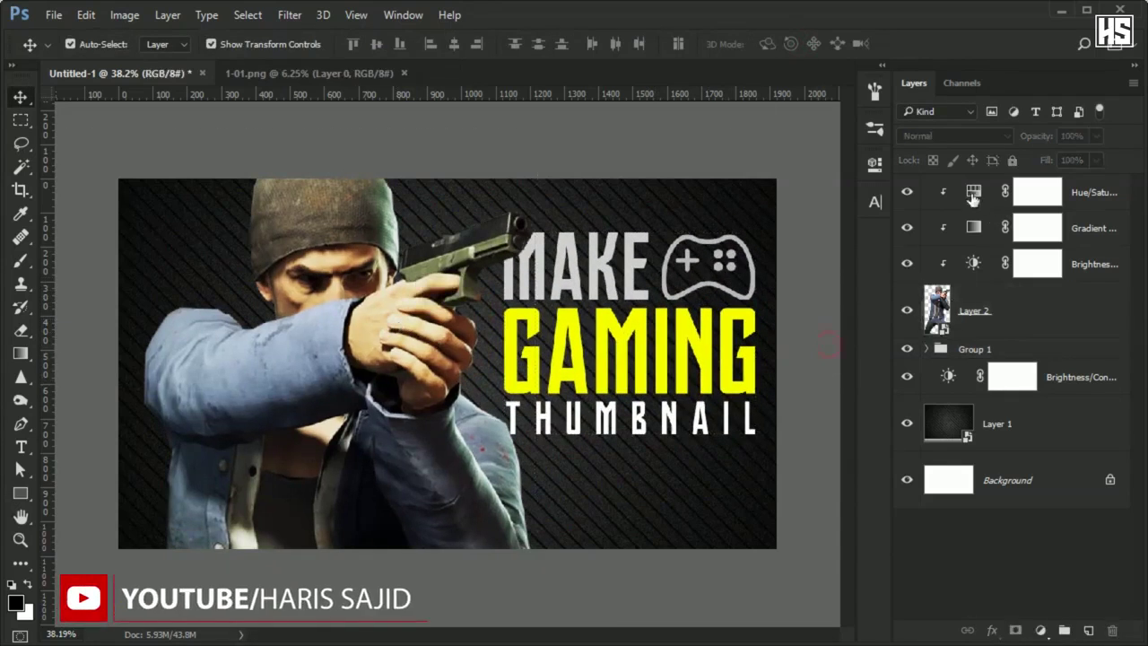
Step: Lower the hue in the gunman's Hue/Saturation adjustment so the blue jacket turns teal, and fit the canvas on screen
double_click(973, 192)
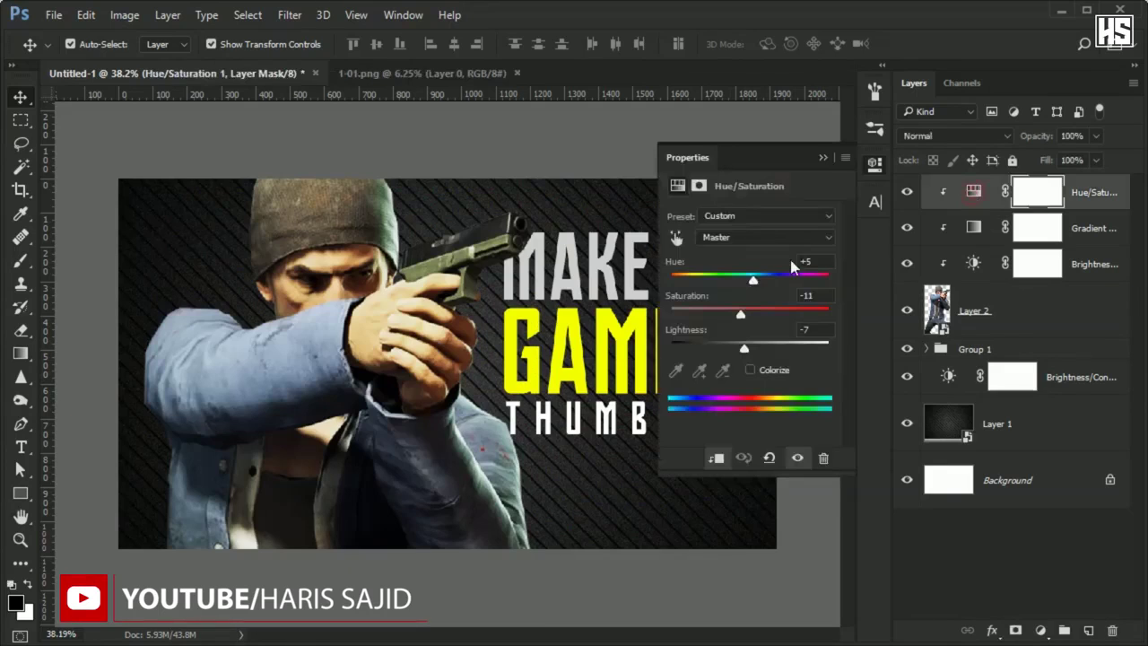
drag(743, 284, 738, 282)
click(822, 159)
key(ctrl+0)
Step: Add a solid colour fill above the gunman's adjustments using GAMING's sampled yellow (f6ff00), and clip it to the gunman
click(1040, 631)
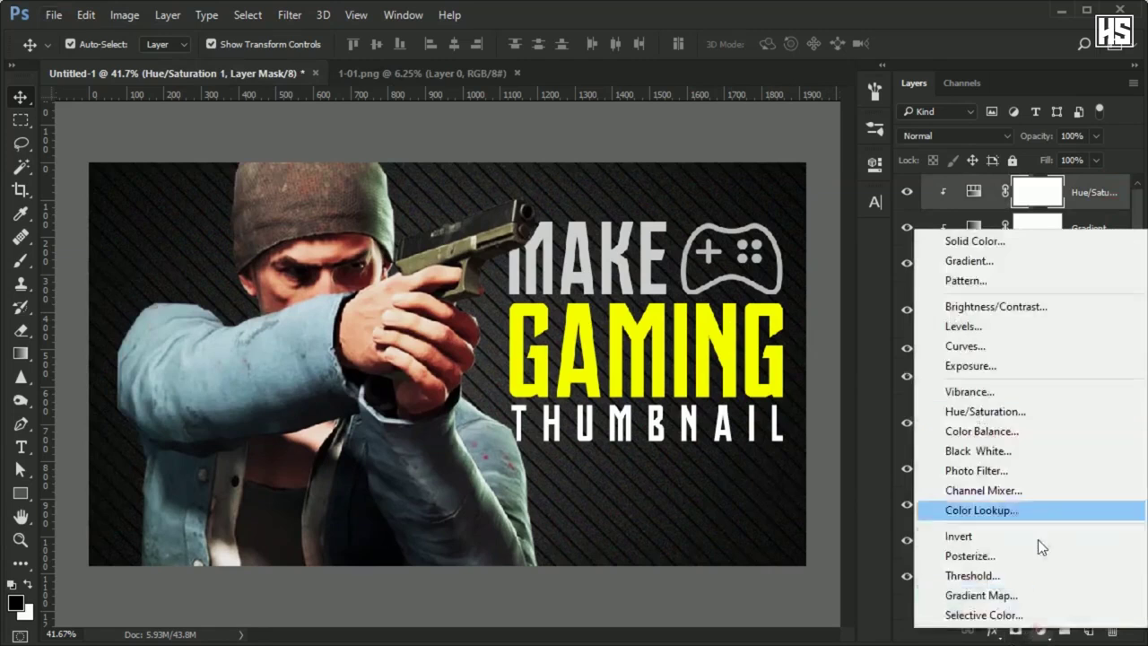
click(997, 244)
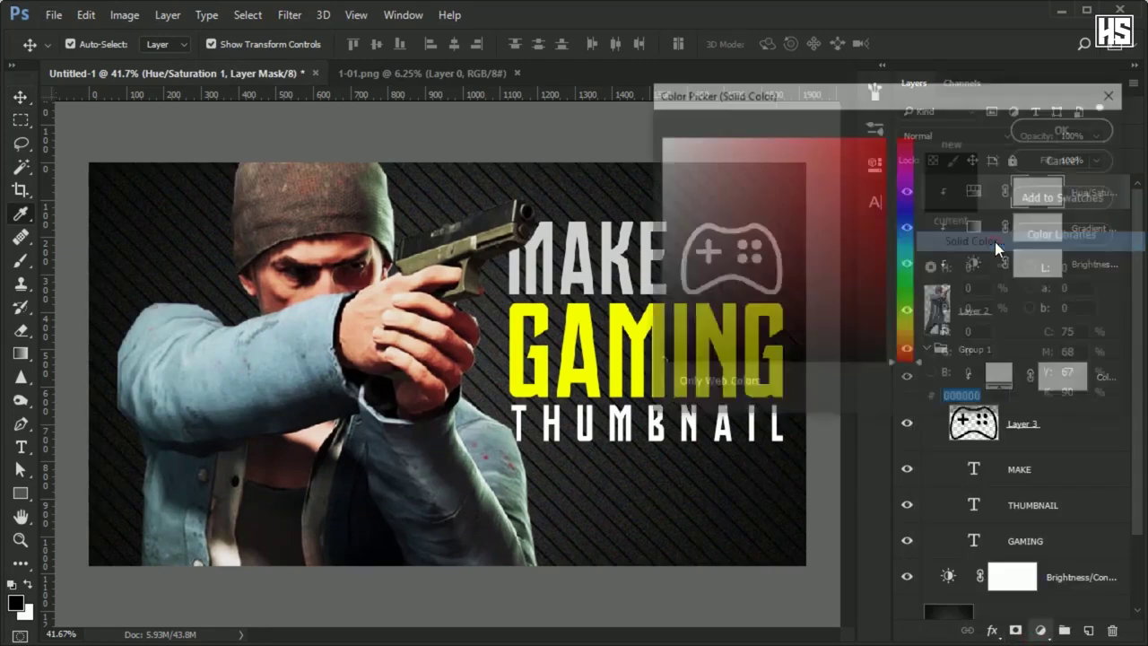
click(1066, 128)
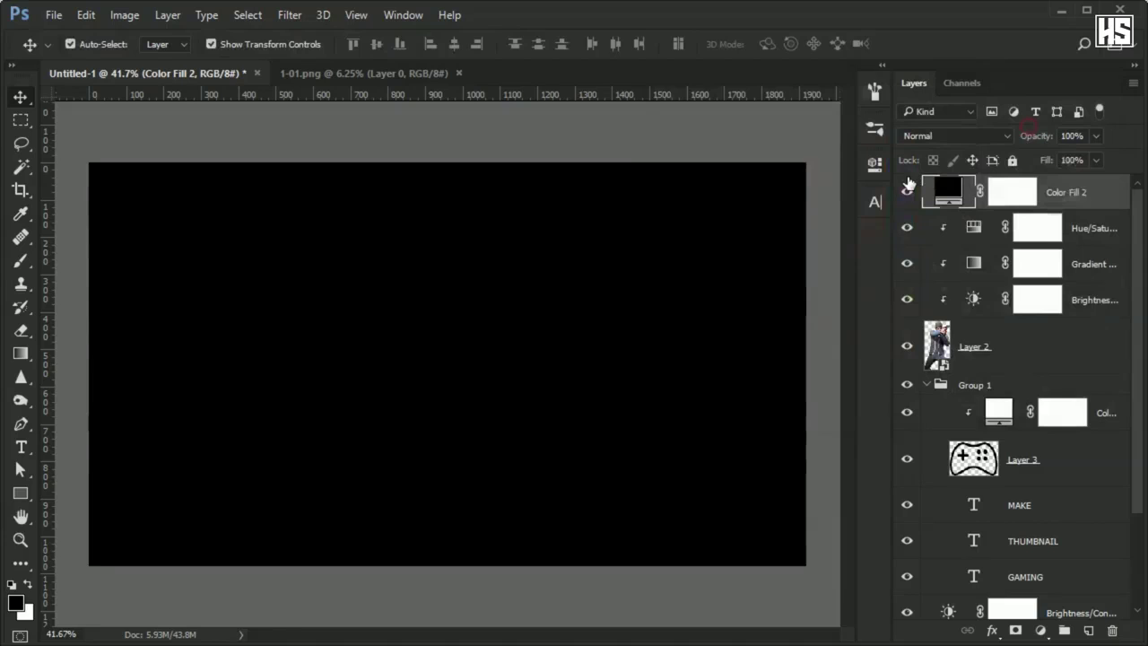
click(907, 191)
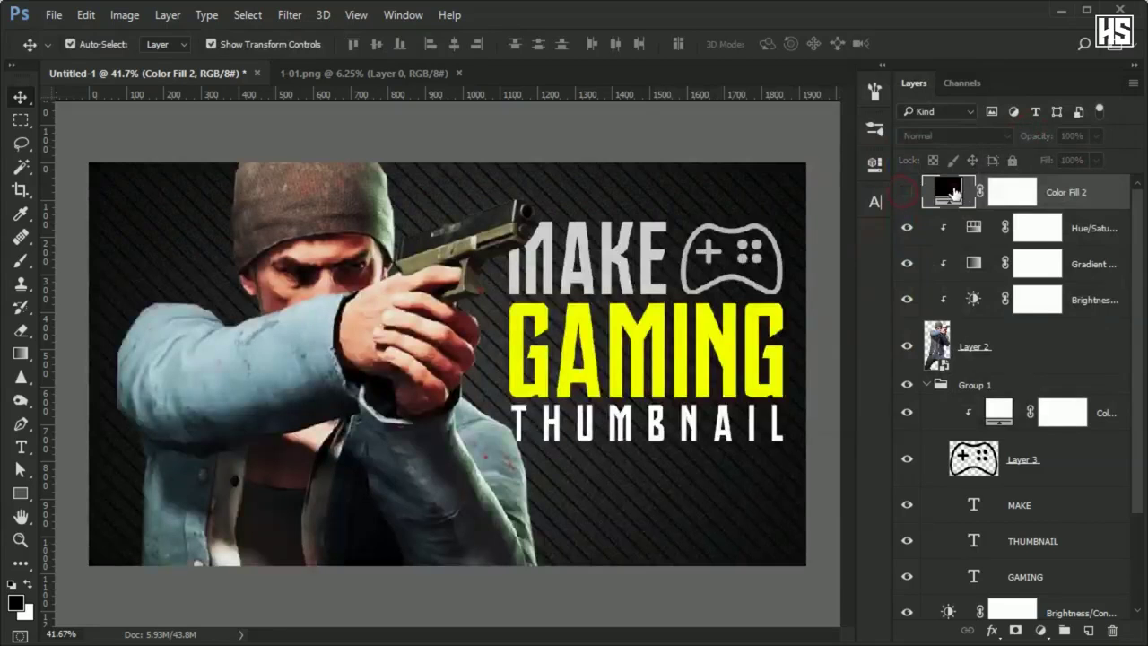
double_click(954, 191)
click(615, 338)
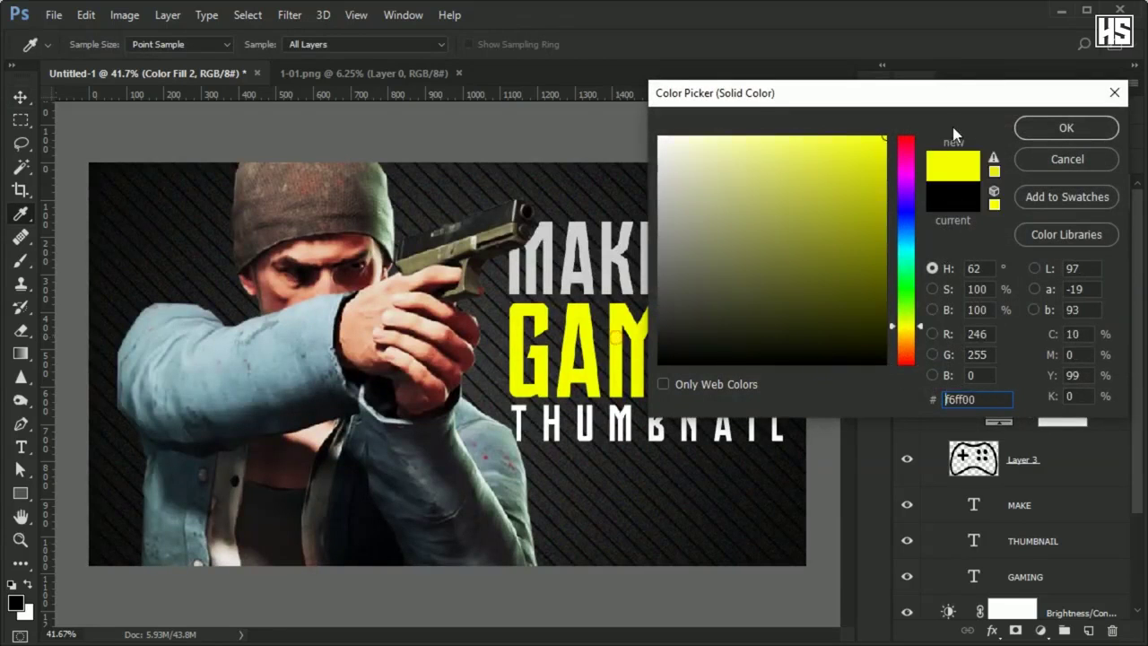
click(1040, 128)
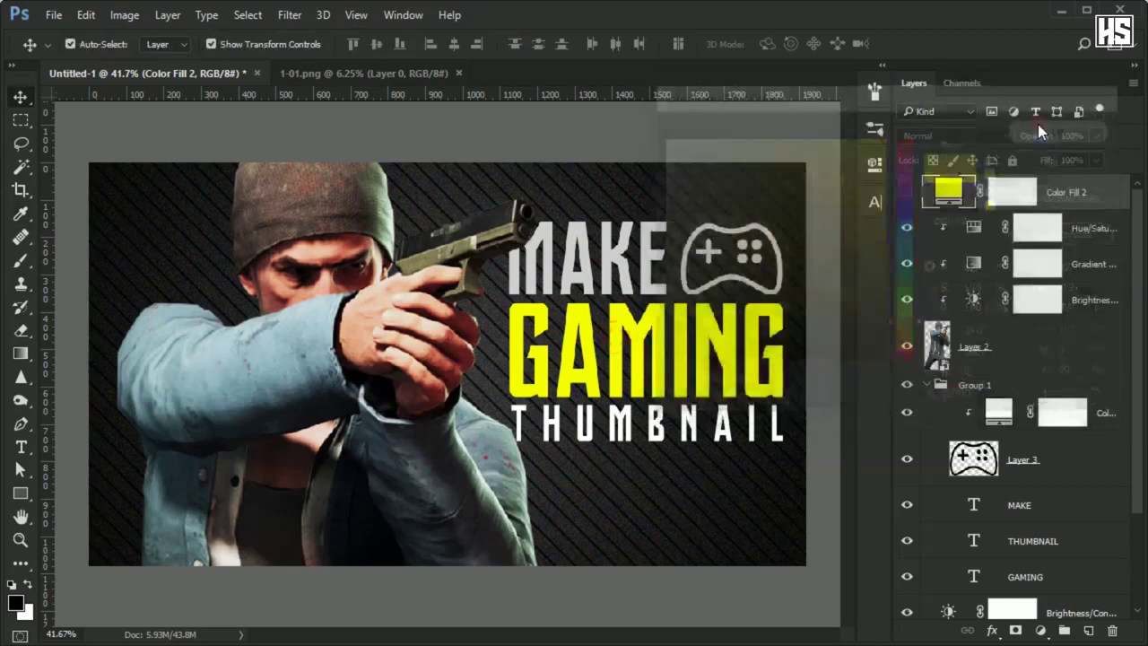
click(907, 191)
alt+click(994, 207)
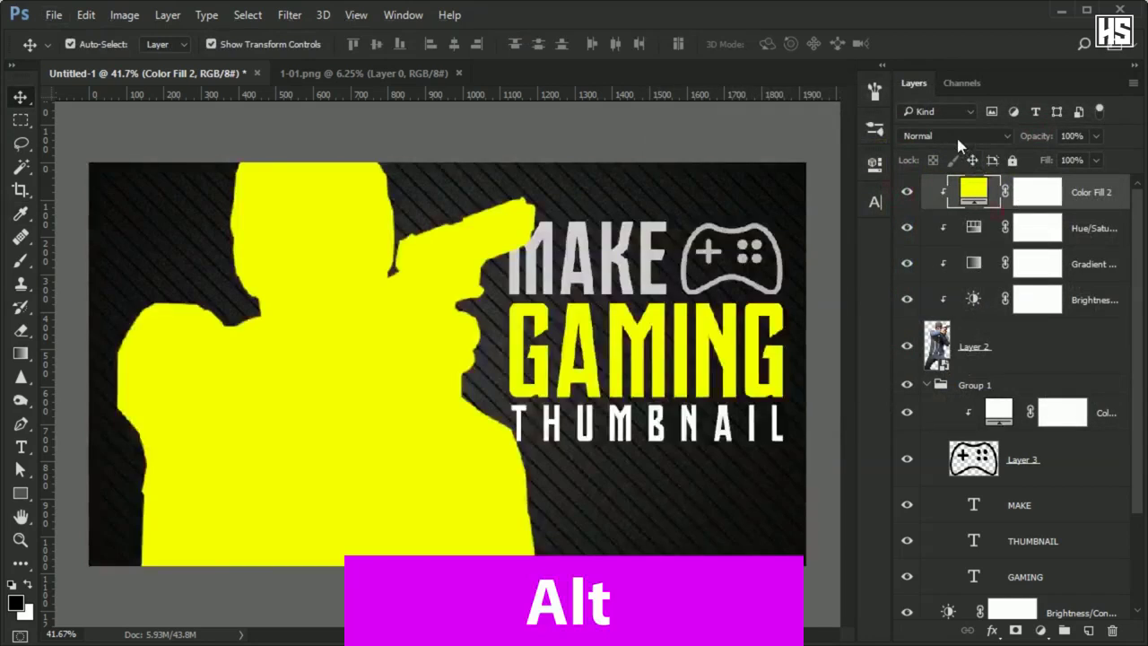
Step: Set the yellow colour fill's blending mode to Multiply with a 25% fill, and deselect the layers
click(953, 135)
click(933, 189)
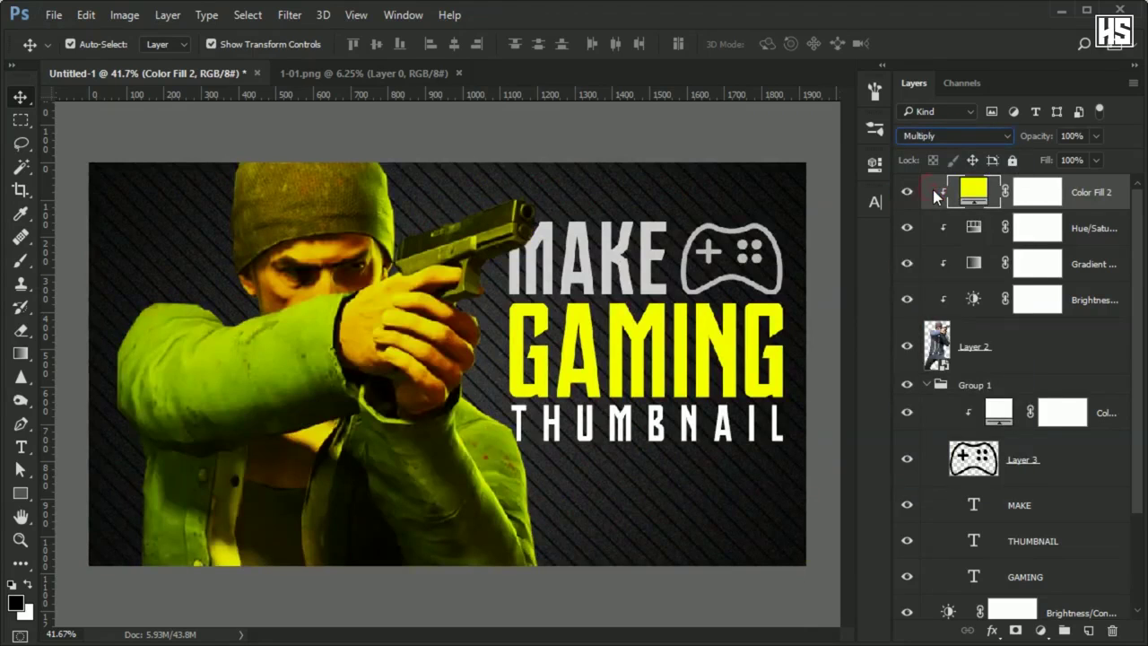
click(1096, 160)
drag(1098, 181, 1040, 184)
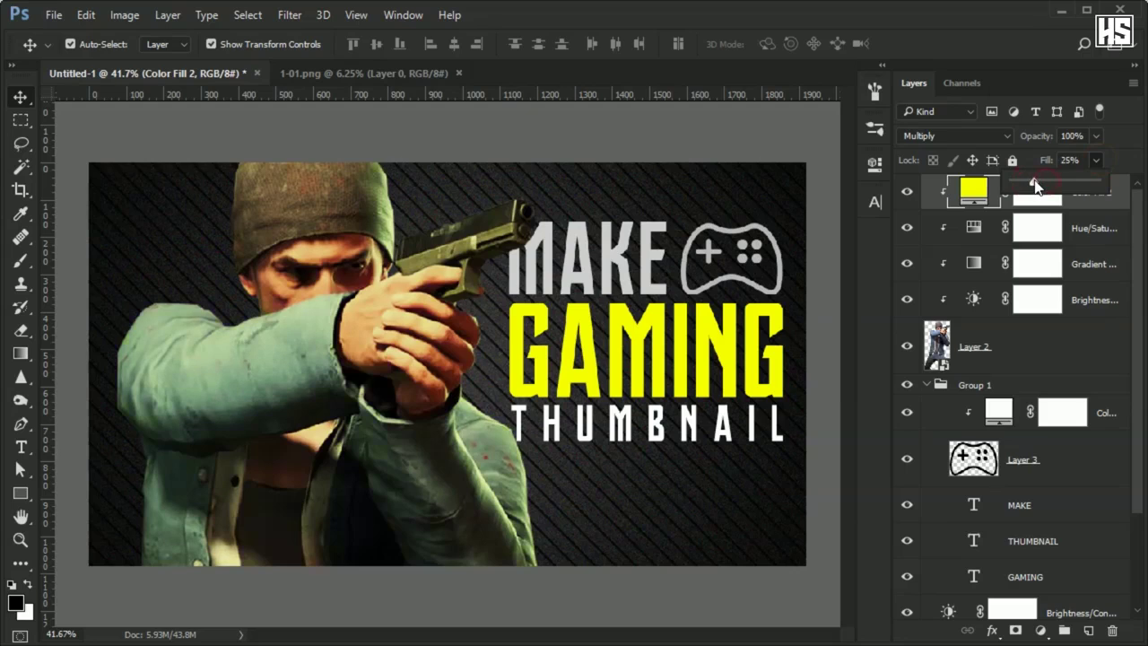
scroll(513, 393, down, 3)
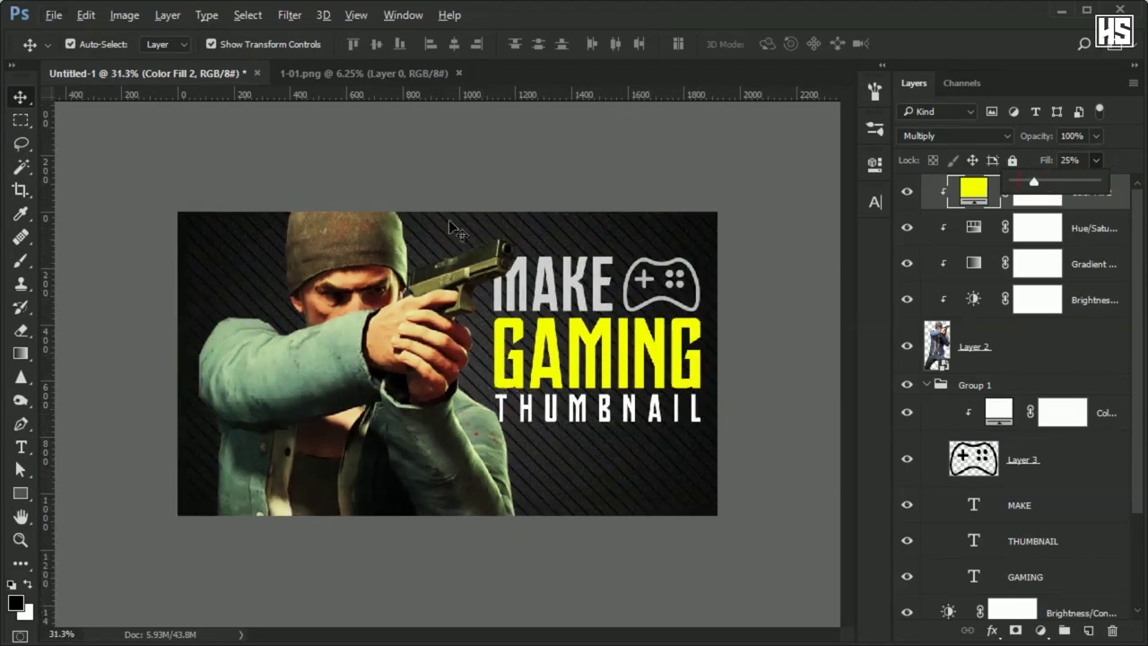
click(471, 173)
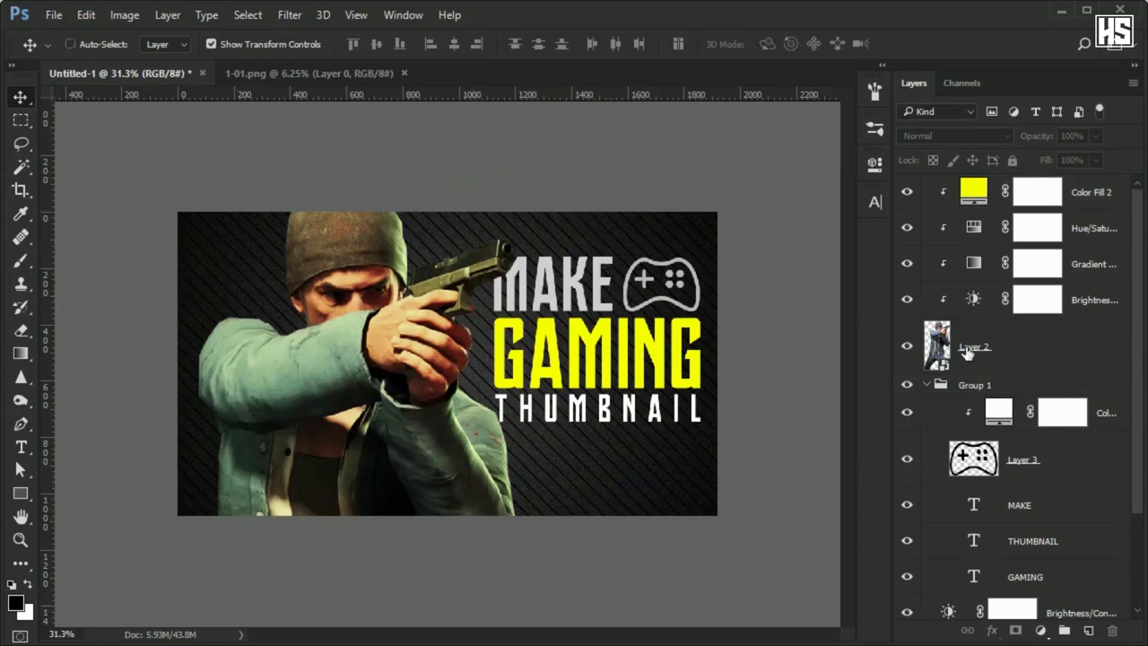
Step: Open the black-and-white grunge metal texture image and bring it into the Untitled-1 document over the title text
key(ctrl+o)
scroll(451, 188, down, 1)
double_click(534, 183)
drag(185, 79, 604, 305)
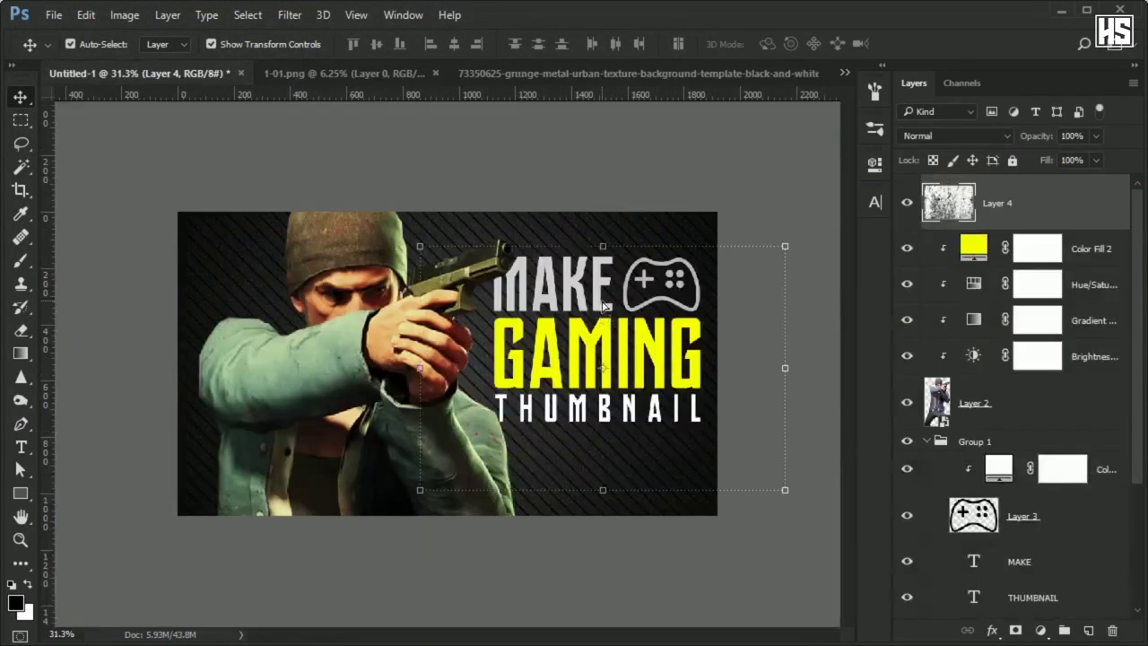
drag(661, 329, 622, 324)
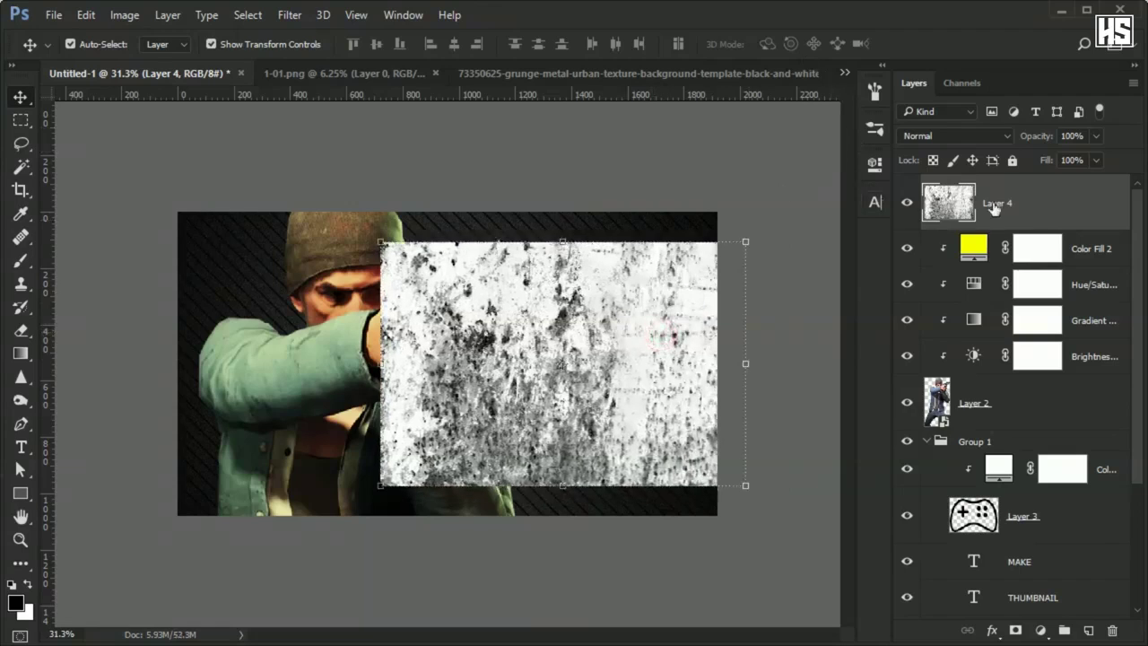
Step: Place the grunge texture layer inside the title group directly above GAMING and clip it to that word
drag(1032, 208, 1032, 581)
scroll(1043, 504, down, 3)
drag(1064, 410, 1067, 475)
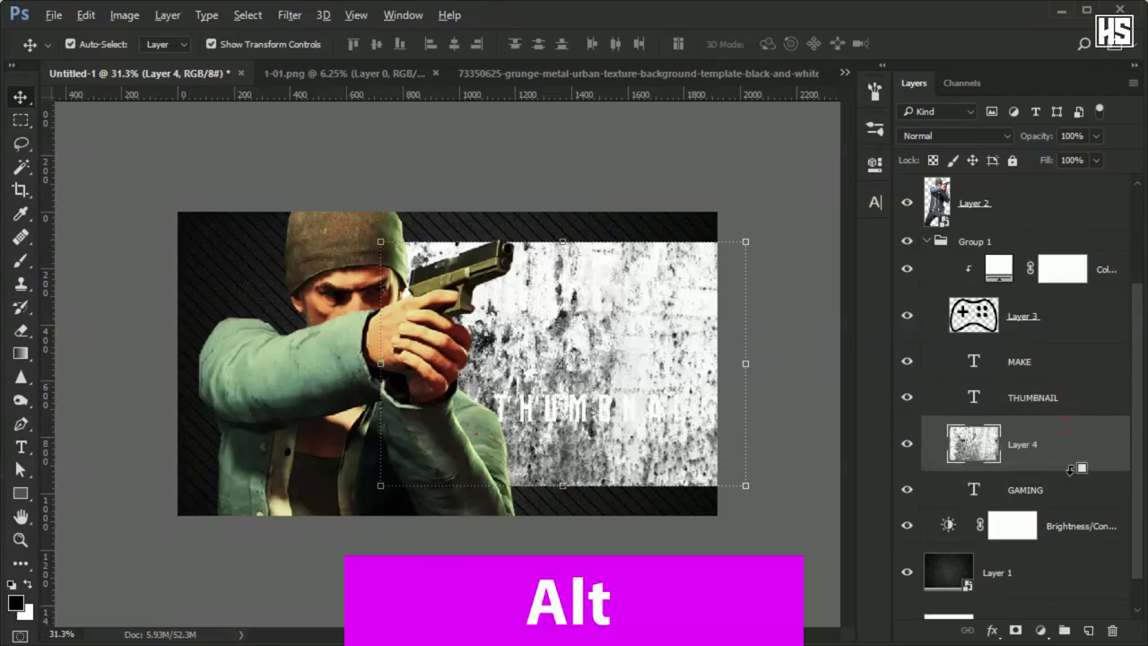
alt+click(1066, 474)
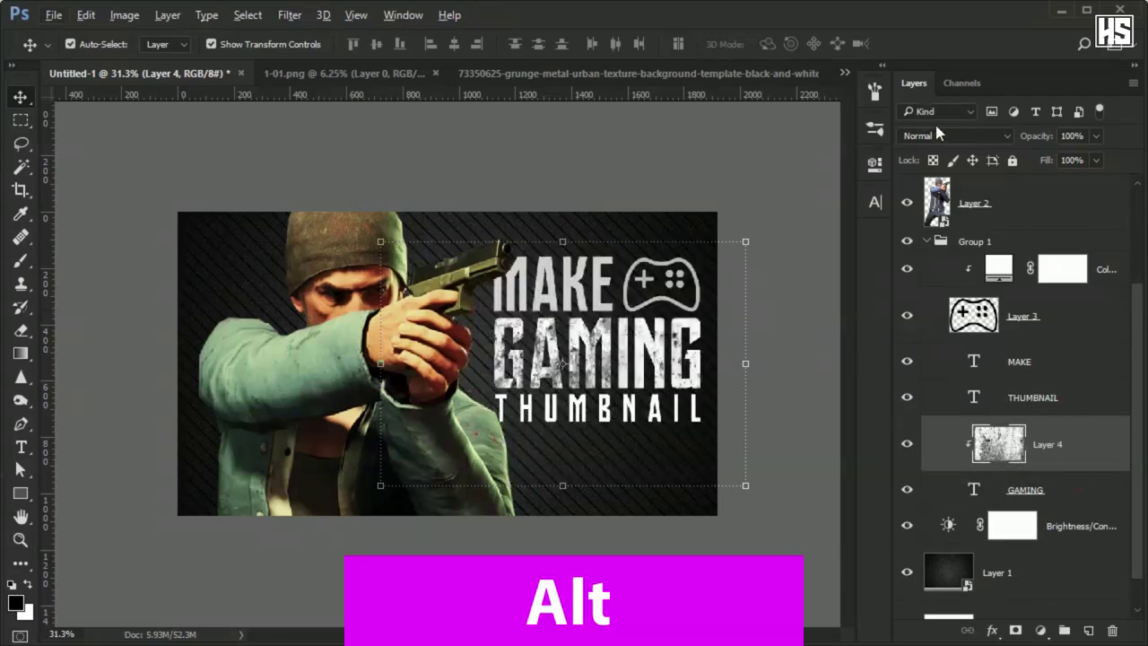
Step: Set the grunge texture on GAMING to the Multiply blending mode and enlarge it
click(935, 132)
click(946, 192)
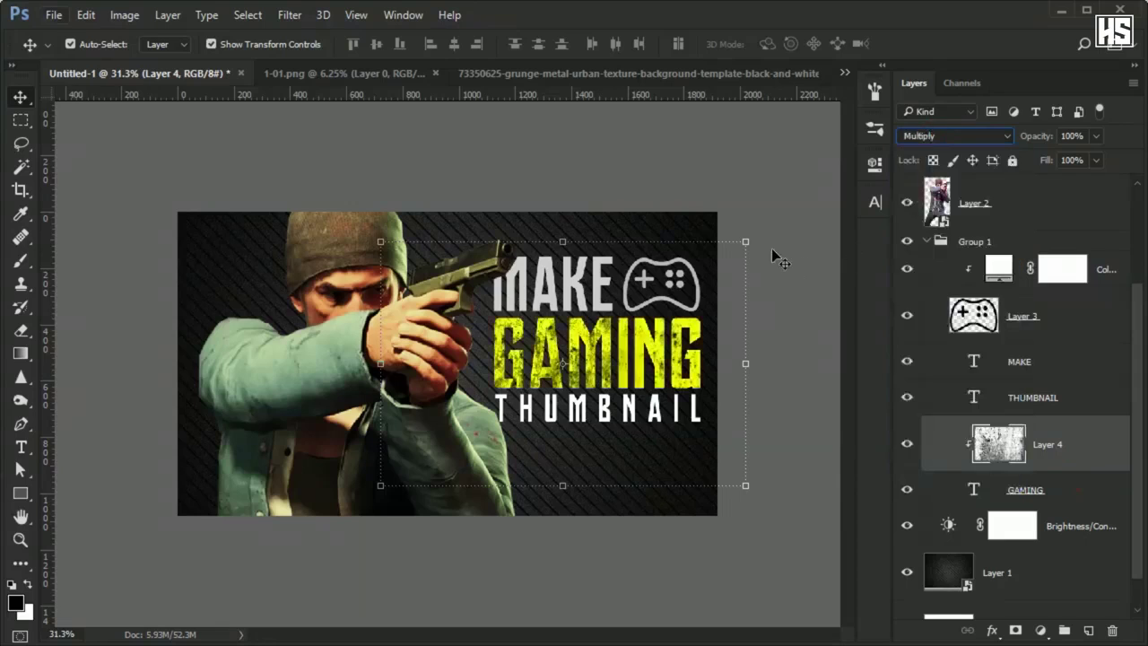
drag(745, 237, 772, 269)
click(795, 43)
scroll(443, 366, up, 4)
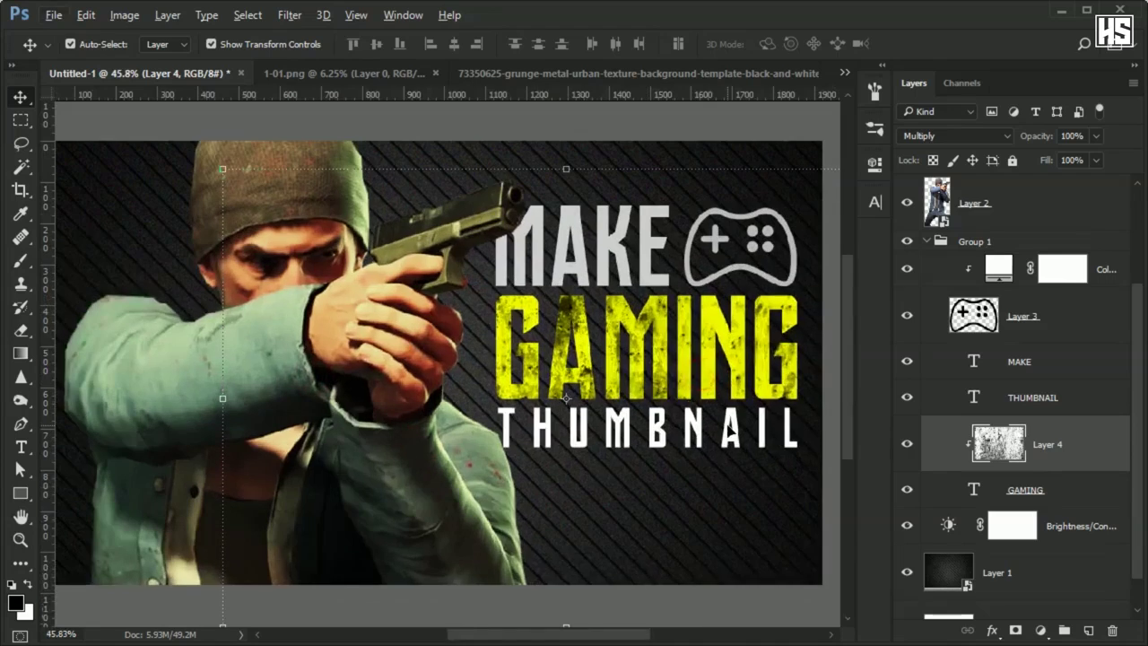
drag(726, 422, 317, 429)
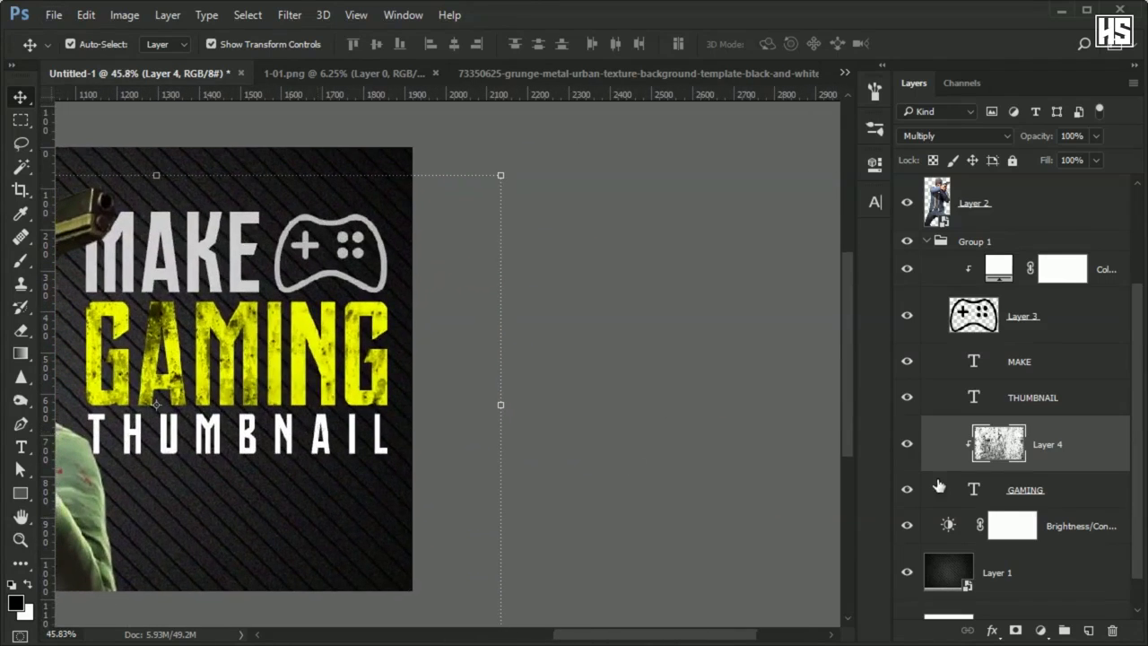
Step: Set the GAMING texture's Blend If range for This Layer to 0/13 in the blacks and 190/255 in the whites
double_click(1104, 435)
drag(500, 54, 725, 113)
drag(691, 416, 689, 423)
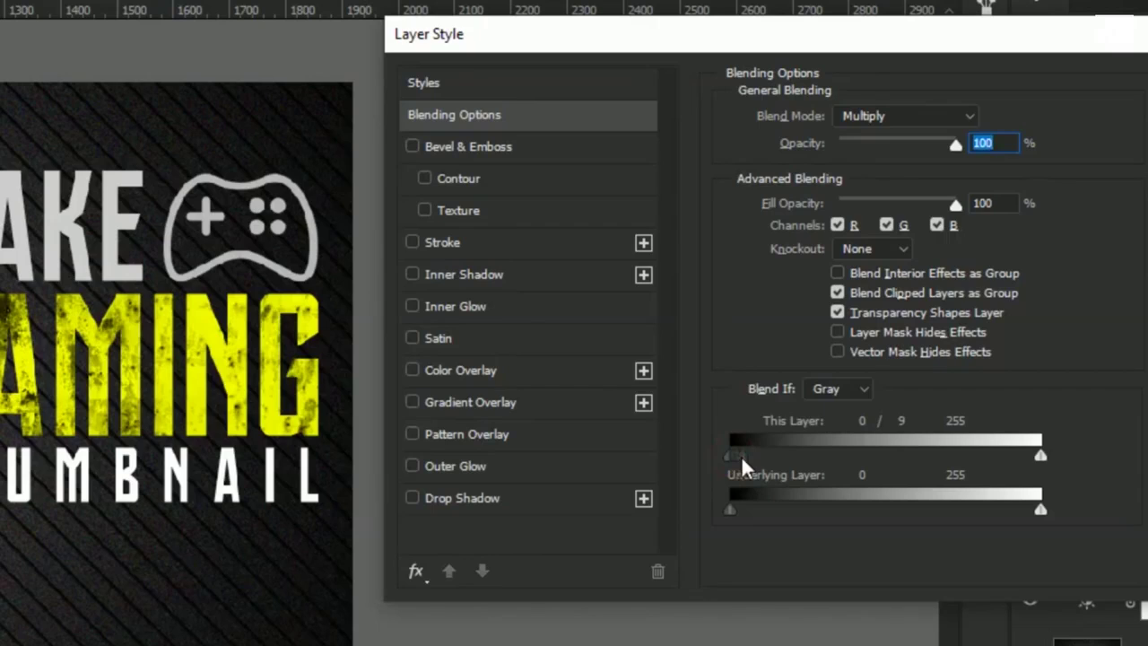
drag(741, 455, 746, 454)
drag(1040, 458, 863, 459)
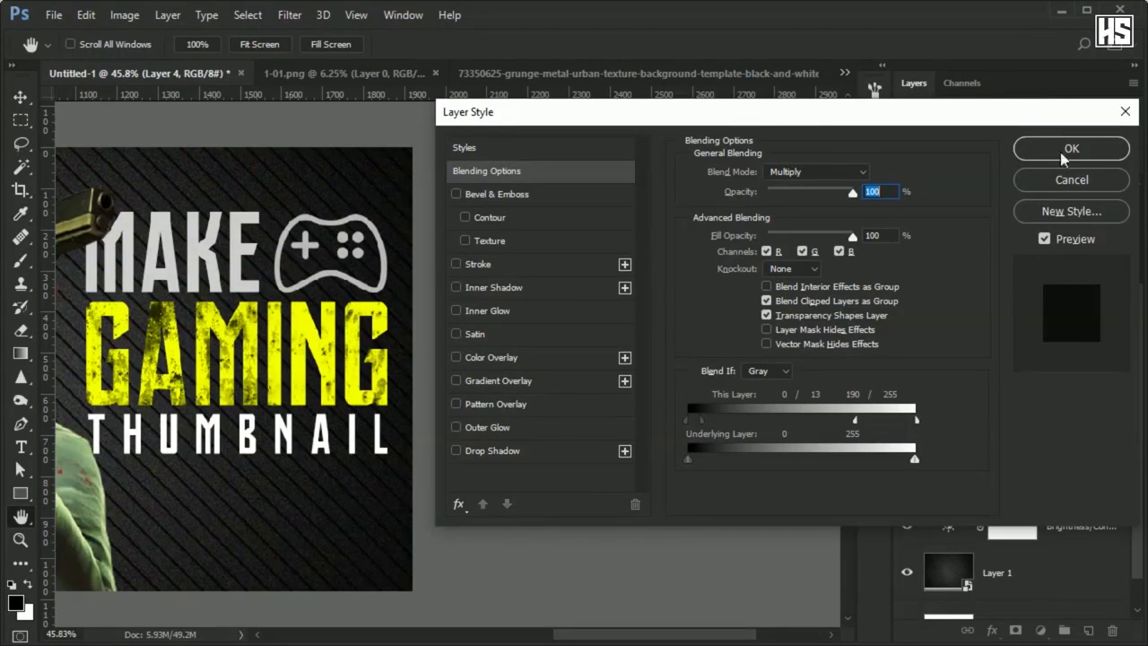
click(1054, 154)
Step: Duplicate the grunge texture layer above MAKE, clip it to that word, and reposition it
key(ctrl+j)
key(ctrl+t)
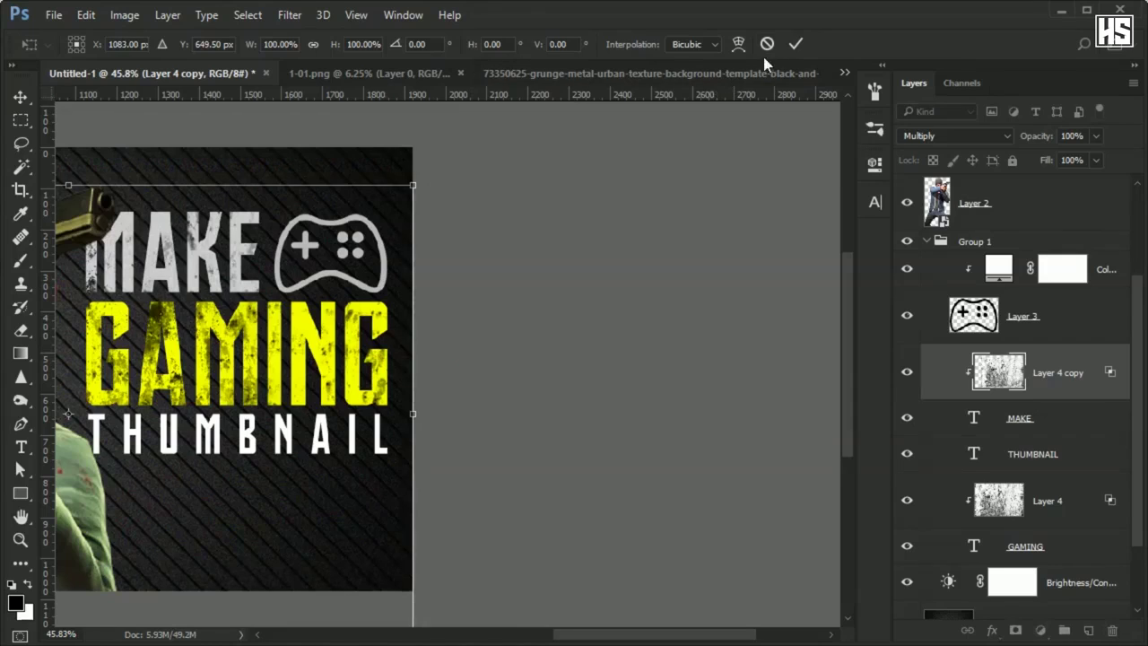
click(794, 42)
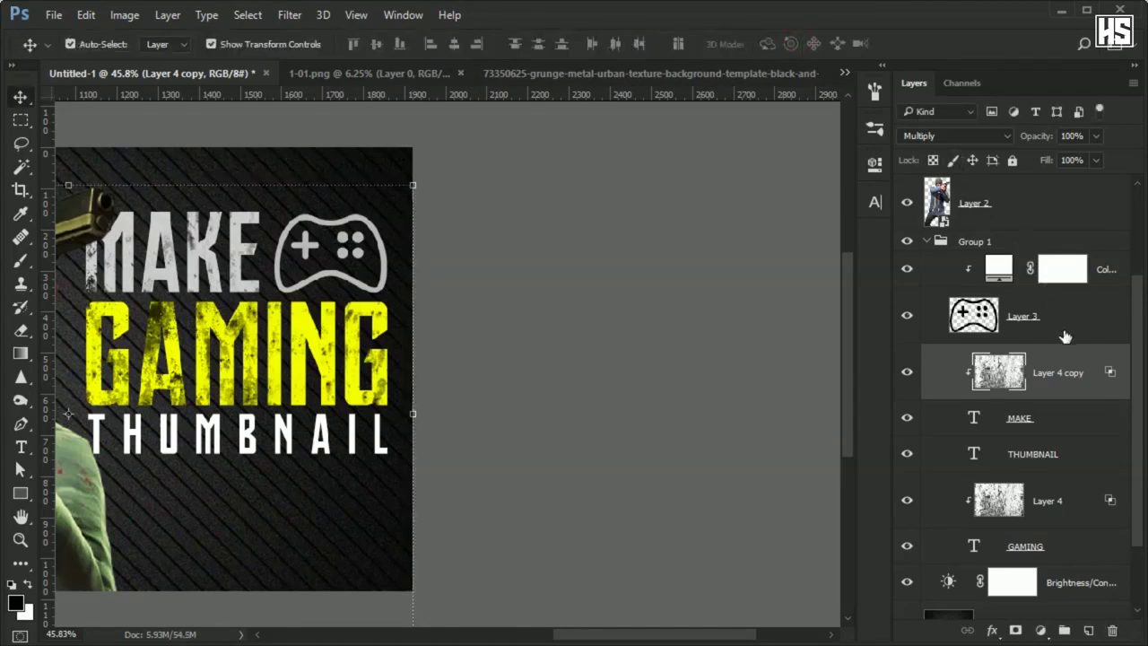
Step: Copy MAKE's grunge texture above THUMBNAIL, clip it to that word, and set its fill to 50%
click(989, 243)
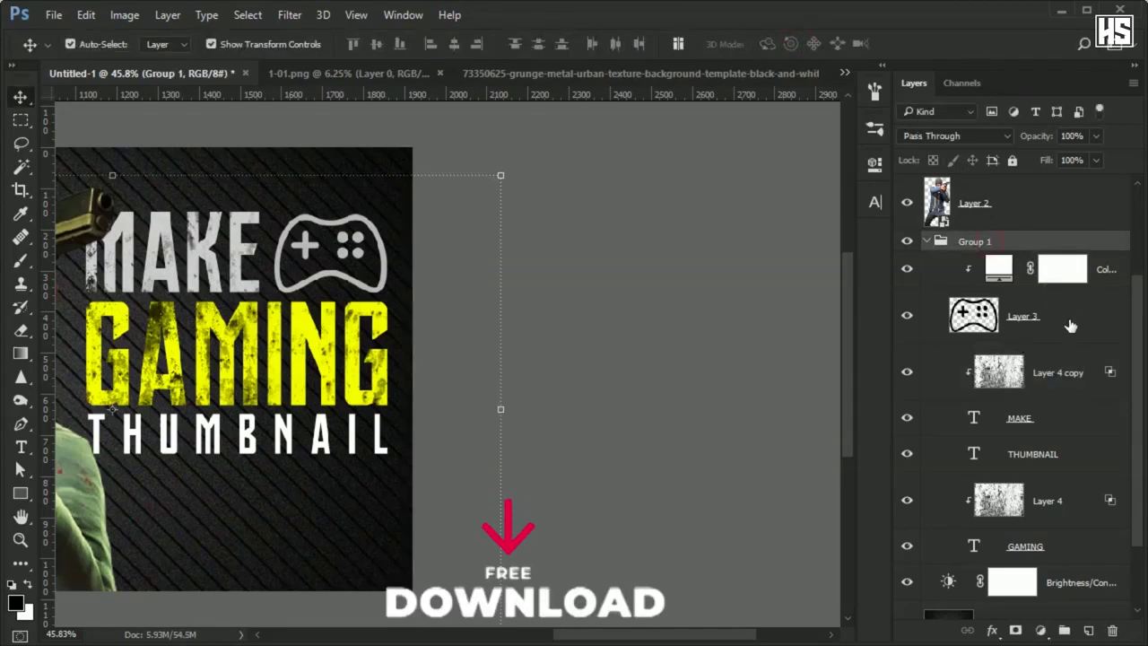
drag(1066, 375, 1061, 439)
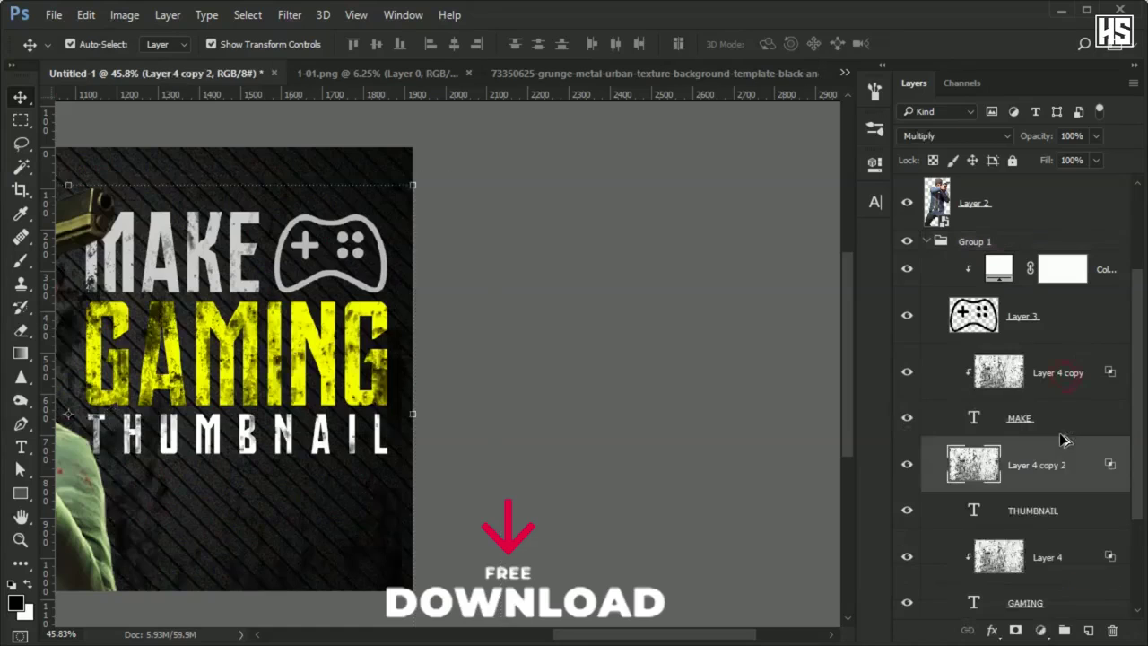
alt+click(1059, 495)
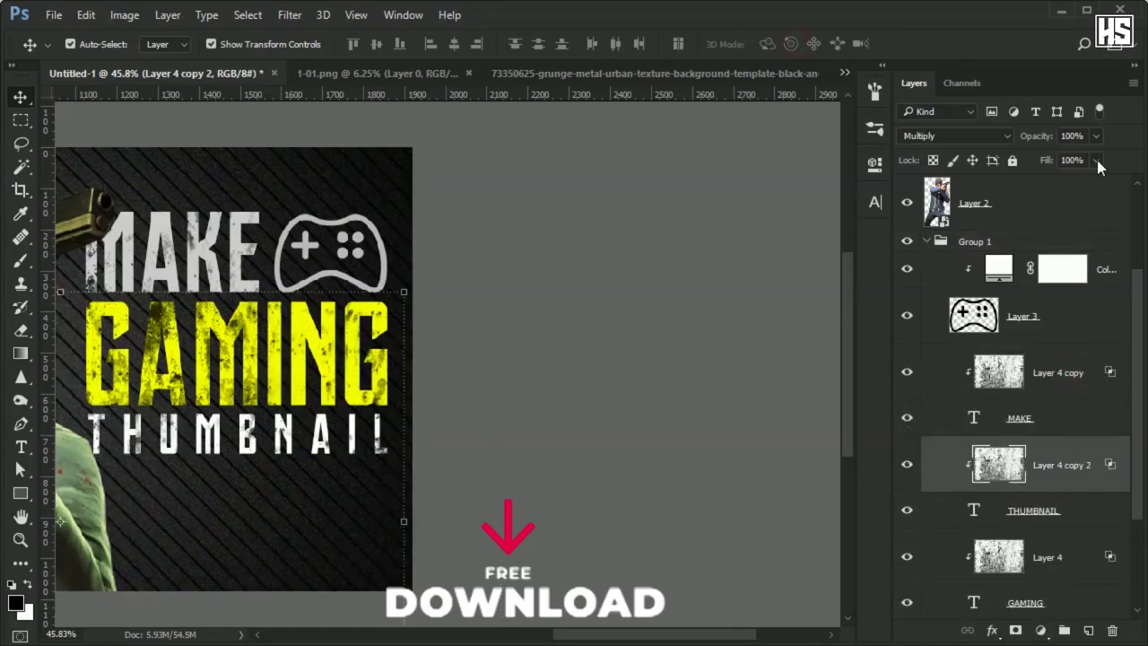
drag(1081, 180, 1053, 182)
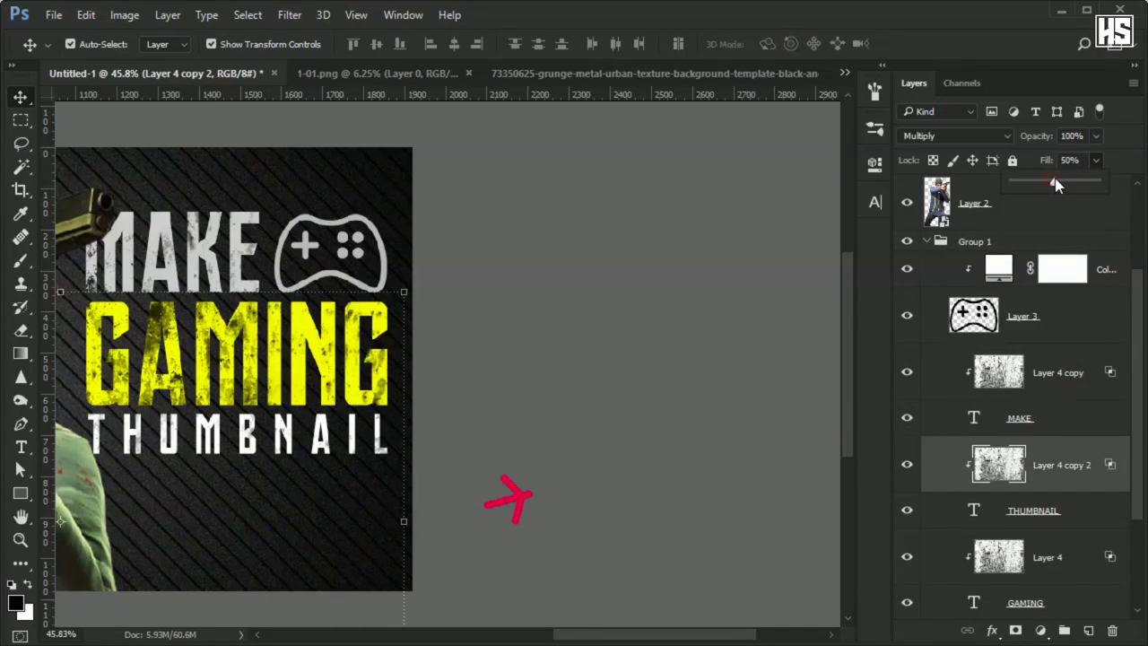
click(1099, 453)
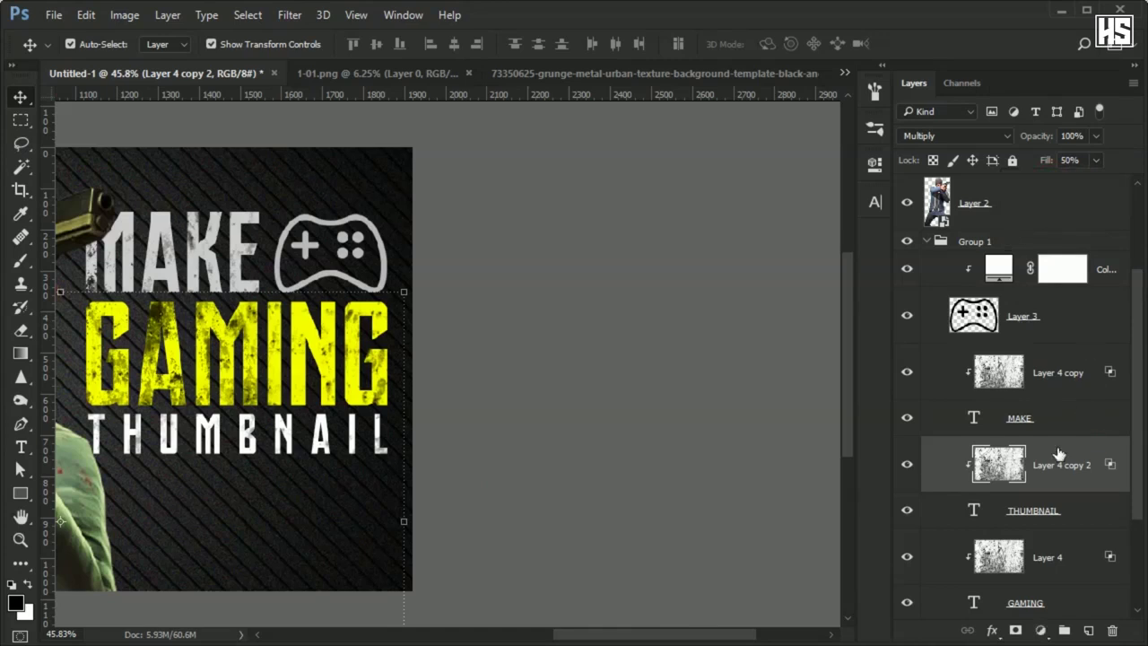
Step: Add a 6 px gradient-filled outside stroke to the GAMING text, with the gradient's Reverse option turned off
scroll(1060, 472, down, 2)
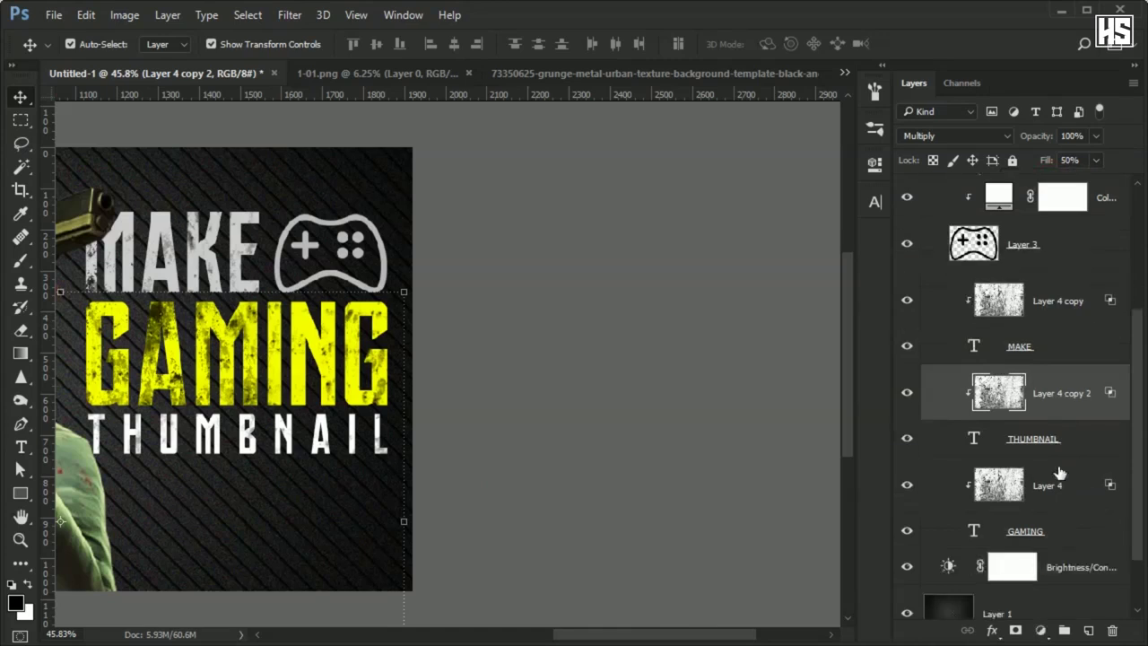
click(1064, 527)
double_click(1103, 520)
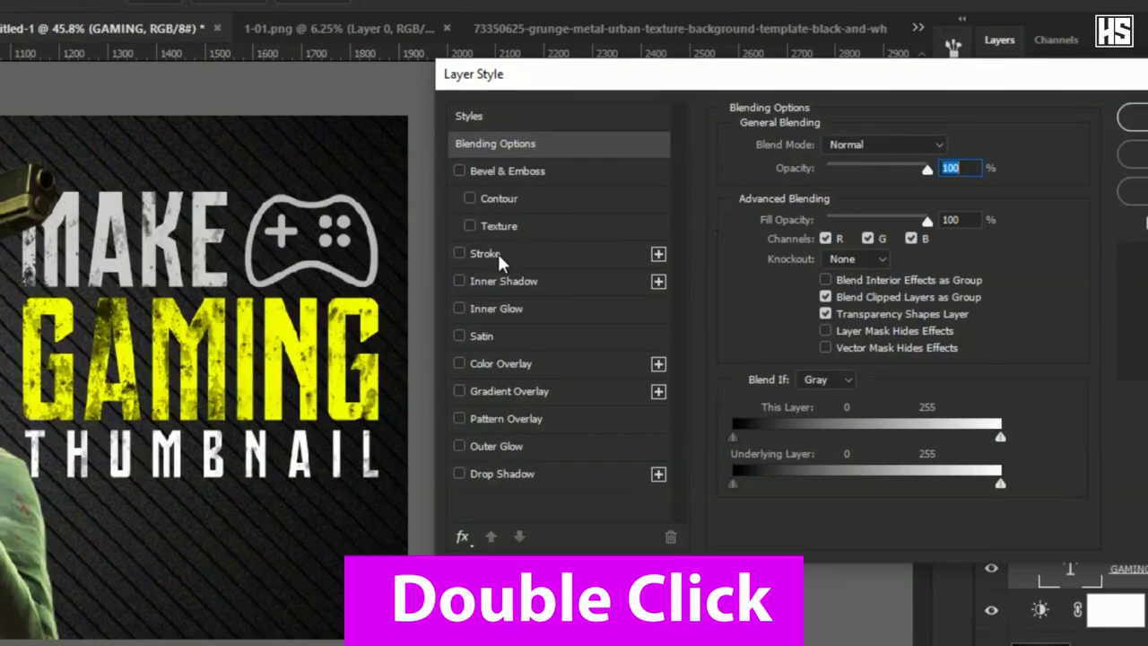
click(492, 265)
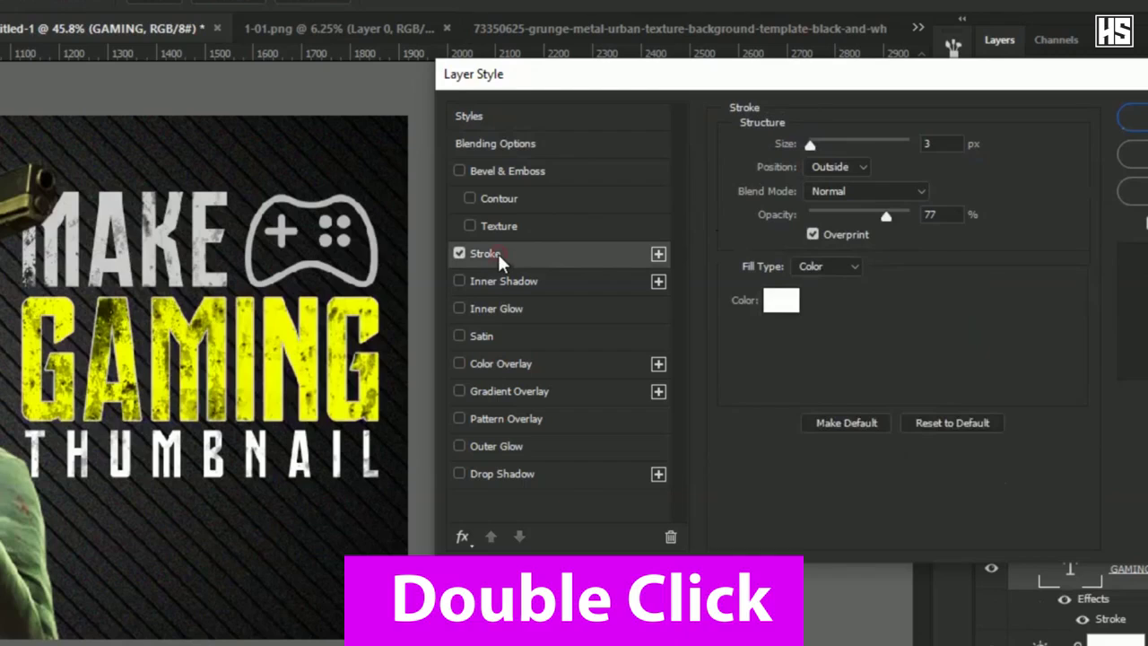
click(819, 265)
click(819, 292)
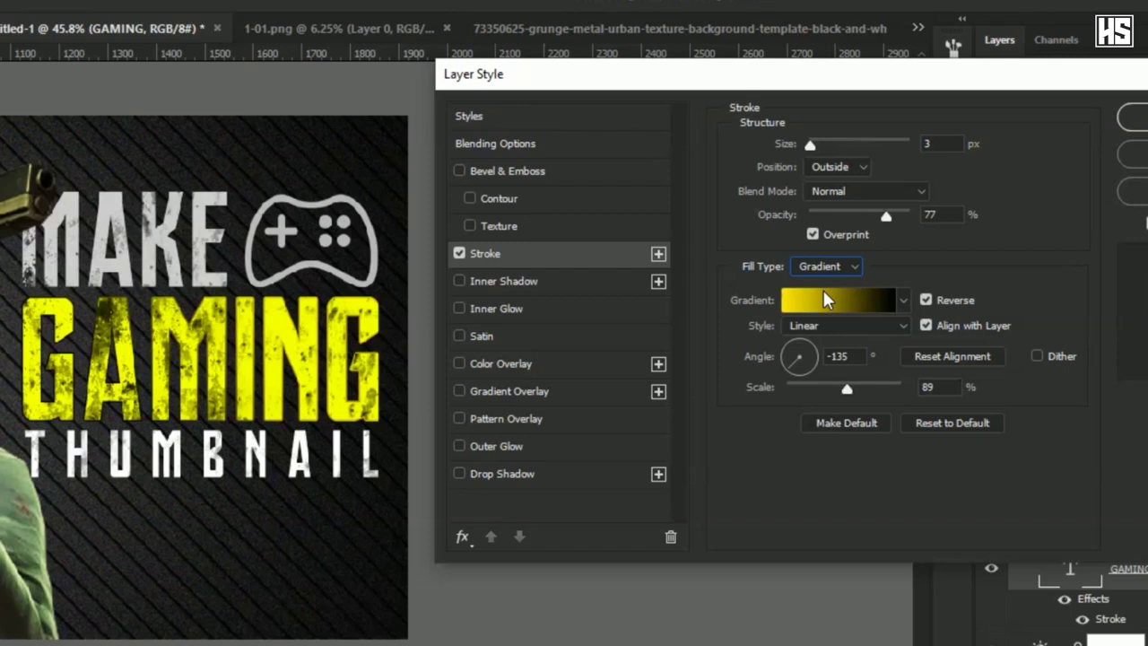
mouse_move(809, 144)
mouse_down()
mouse_move(826, 145)
mouse_move(814, 144)
mouse_up()
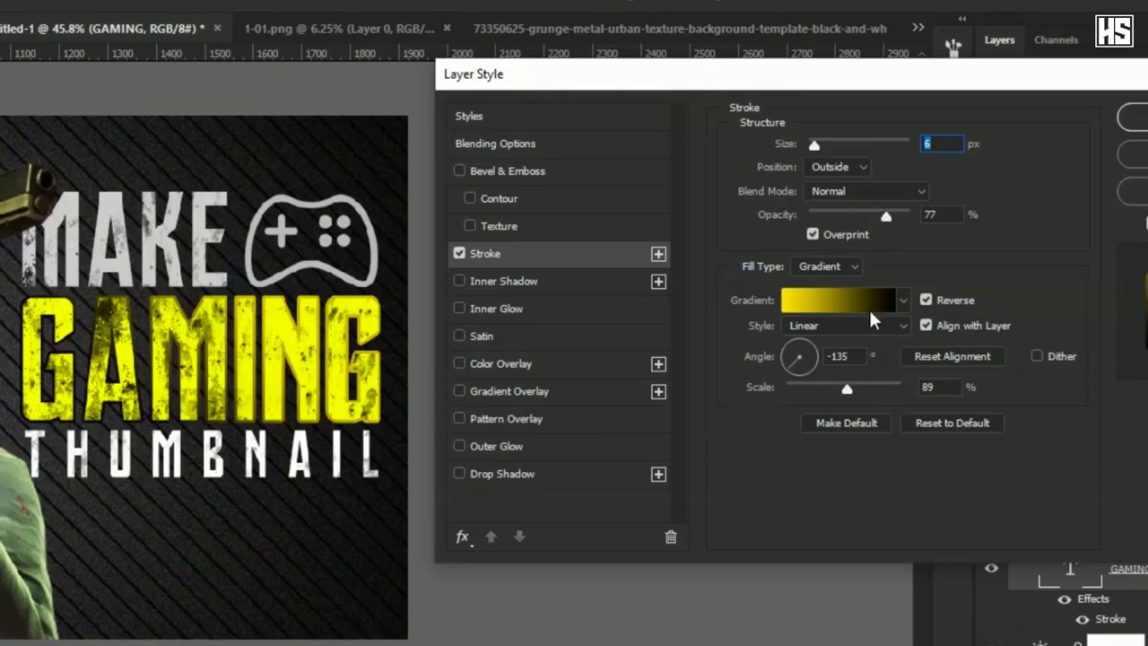
click(925, 301)
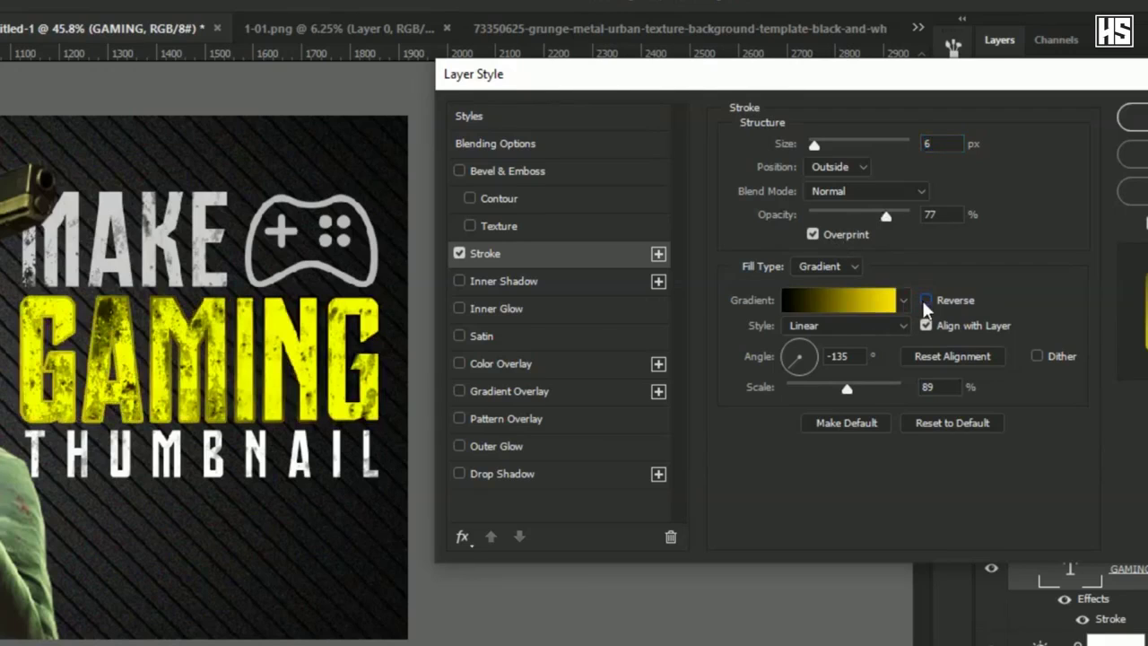
Step: Change the GAMING stroke's gradient to the Foreground to Background preset
click(838, 300)
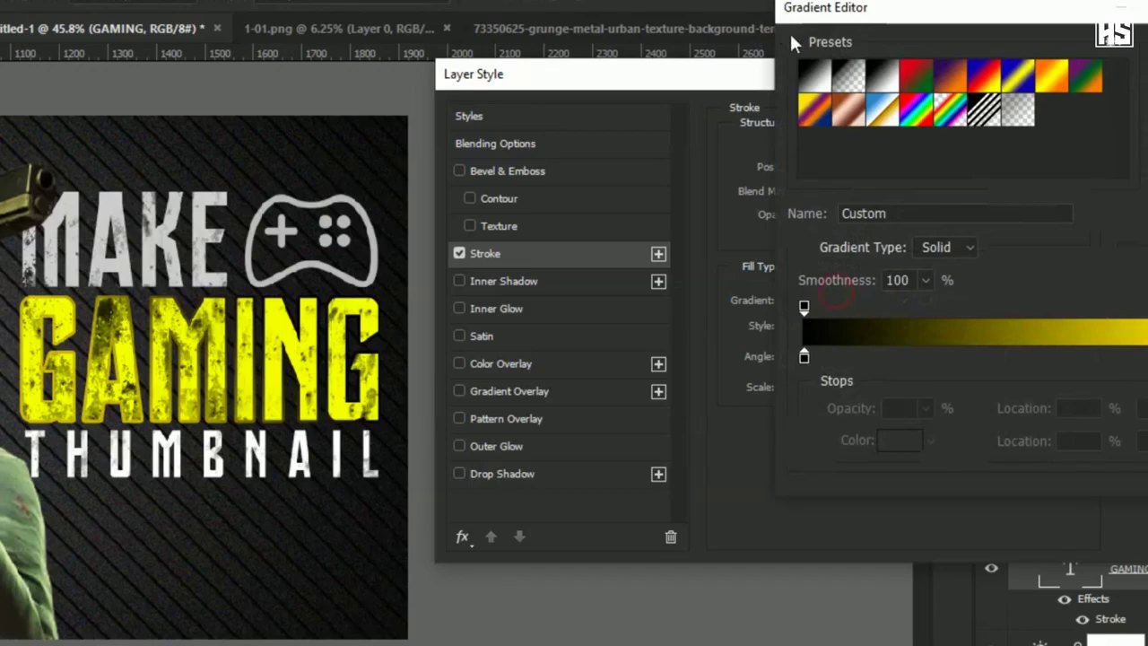
drag(869, 12, 832, 33)
click(780, 98)
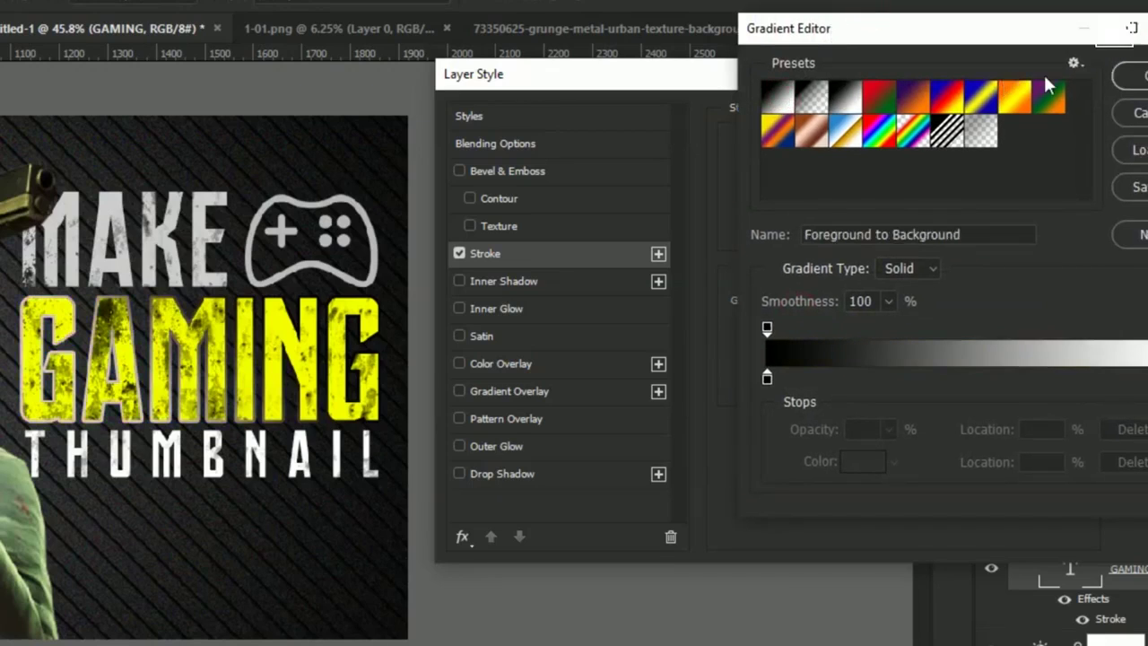
click(1131, 77)
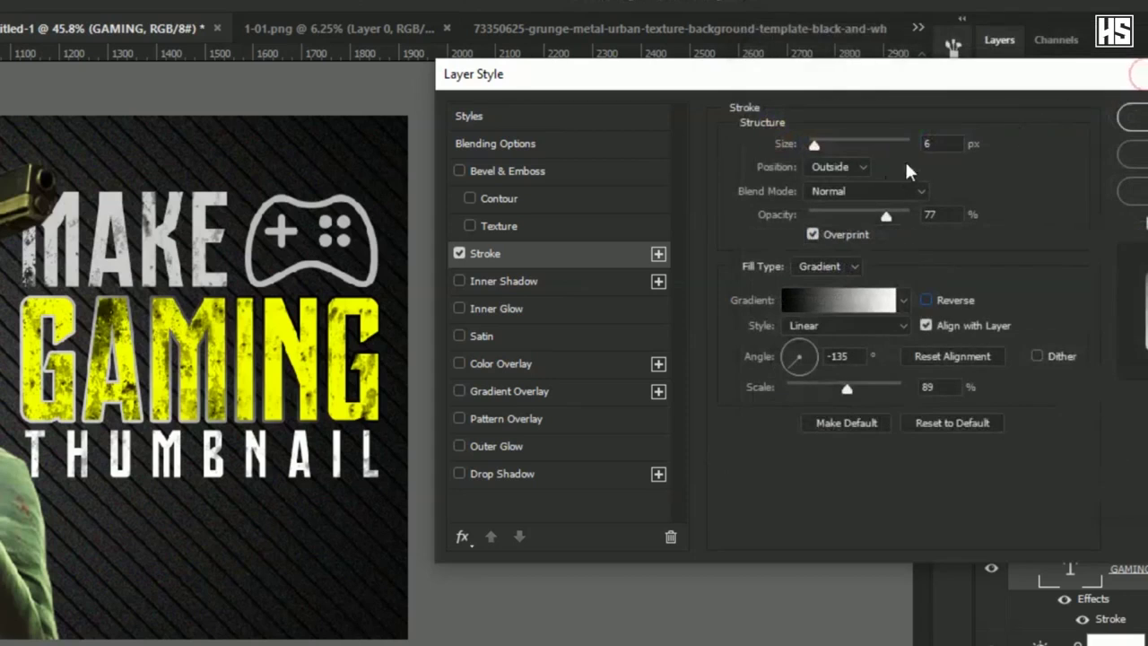
Step: Make the GAMING stroke thinner and more opaque, and increase its gradient scale
scroll(947, 145, down, 1)
click(946, 146)
scroll(948, 146, down, 2)
scroll(948, 147, down, 2)
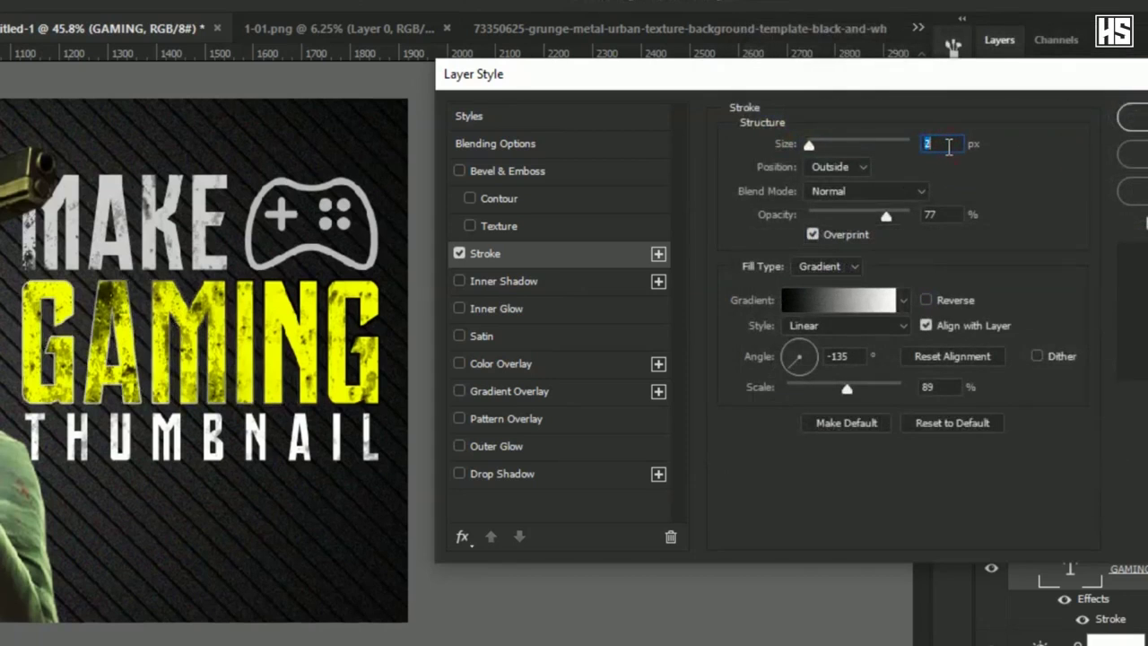
scroll(948, 146, up, 1)
click(944, 211)
scroll(943, 212, up, 4)
drag(847, 388, 900, 389)
Step: Add a Multiply inner shadow to GAMING with reduced opacity, and apply the layer style
click(550, 291)
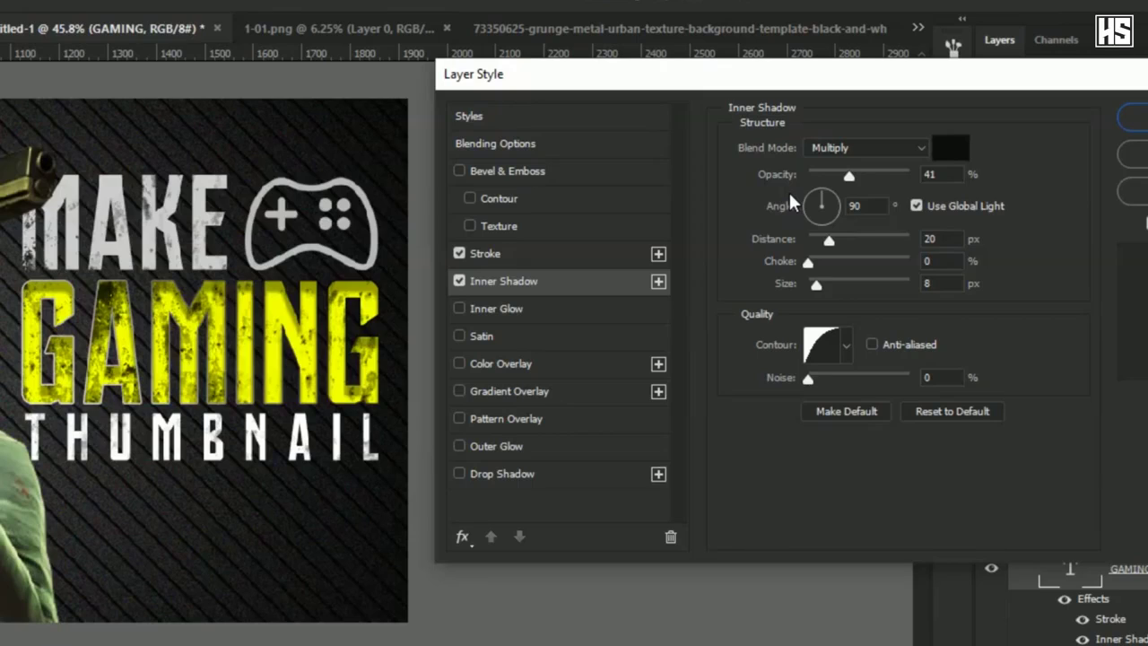
mouse_move(842, 172)
mouse_down()
mouse_move(820, 205)
mouse_move(825, 177)
mouse_up()
key(Return)
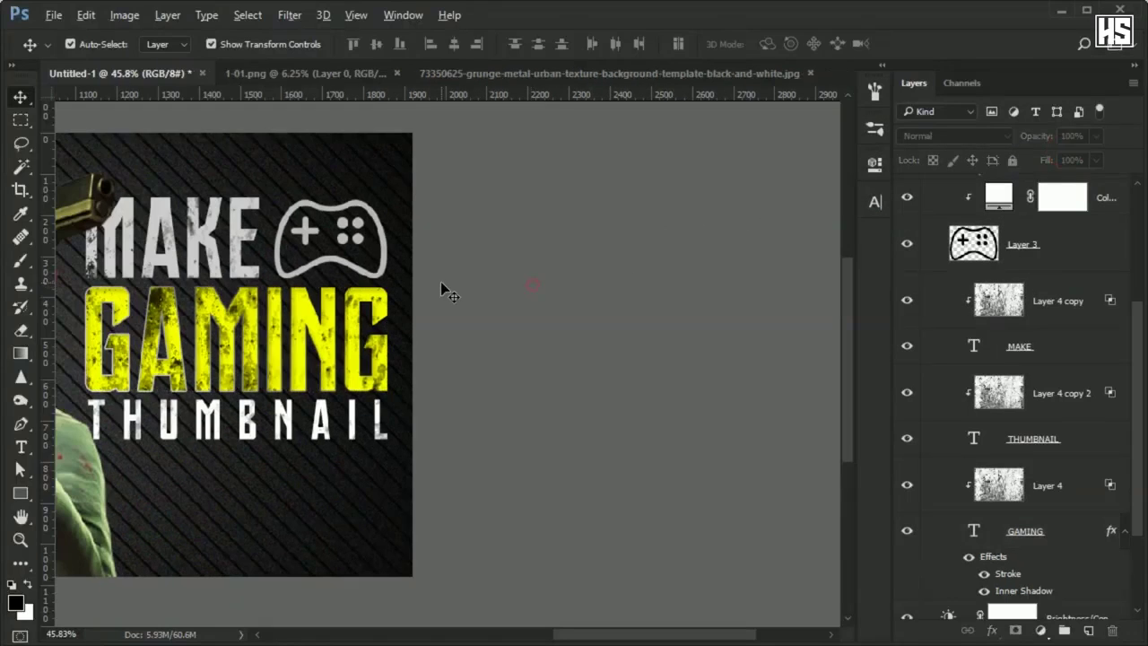
Step: Set the fill of the grunge texture clipped to GAMING to 57%, and deselect the layers
scroll(440, 282, down, 4)
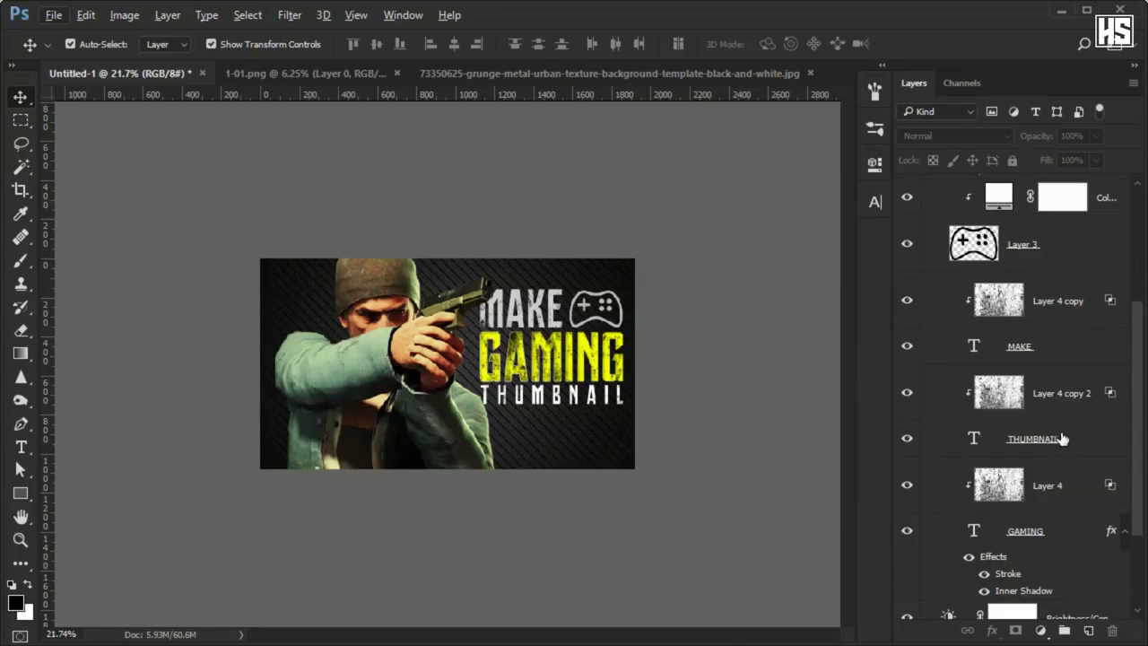
click(1065, 486)
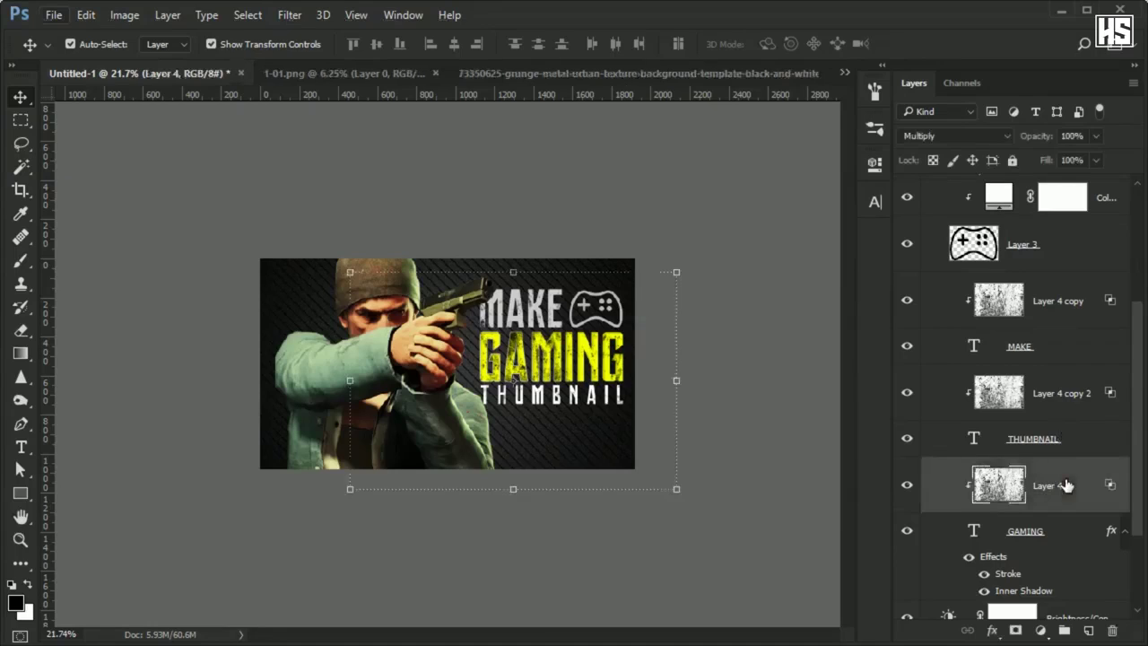
click(1094, 163)
drag(1070, 180, 1056, 182)
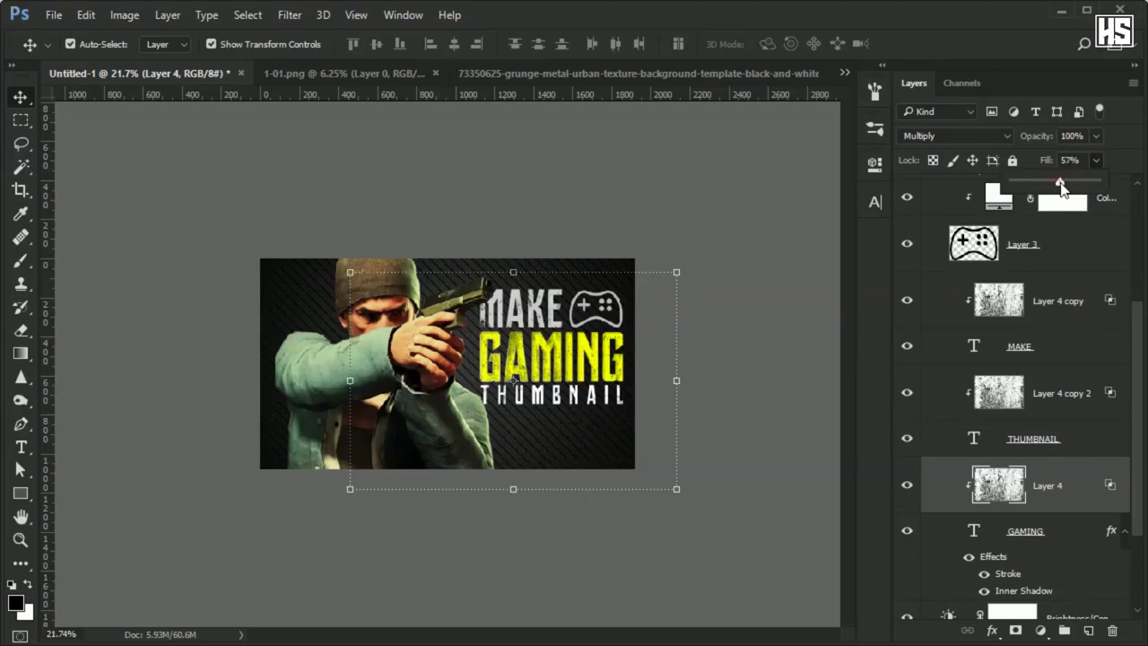
click(810, 332)
Step: Collapse the title group, duplicate it, and merge the duplicate into a single layer
scroll(949, 320, up, 3)
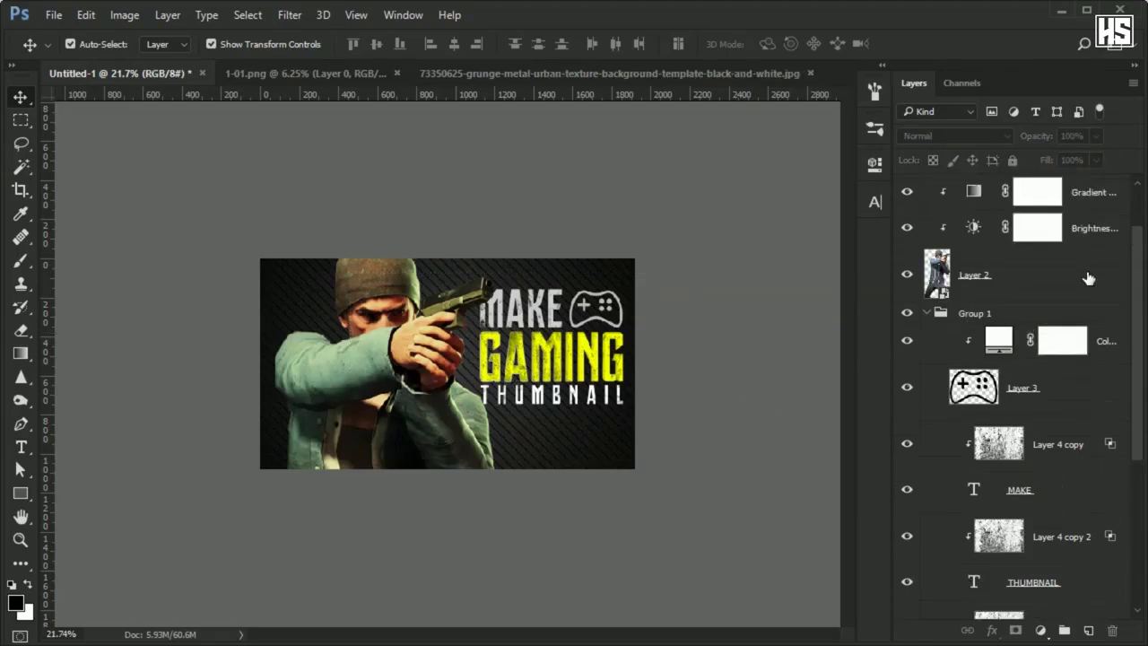
click(927, 314)
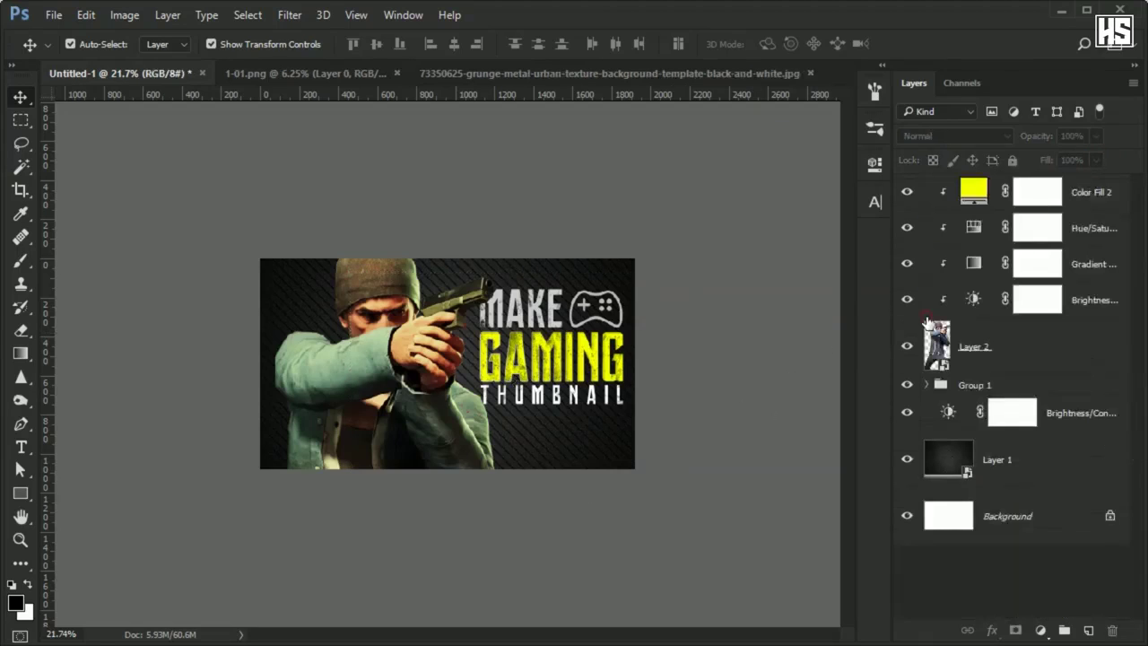
click(1014, 388)
key(ctrl)
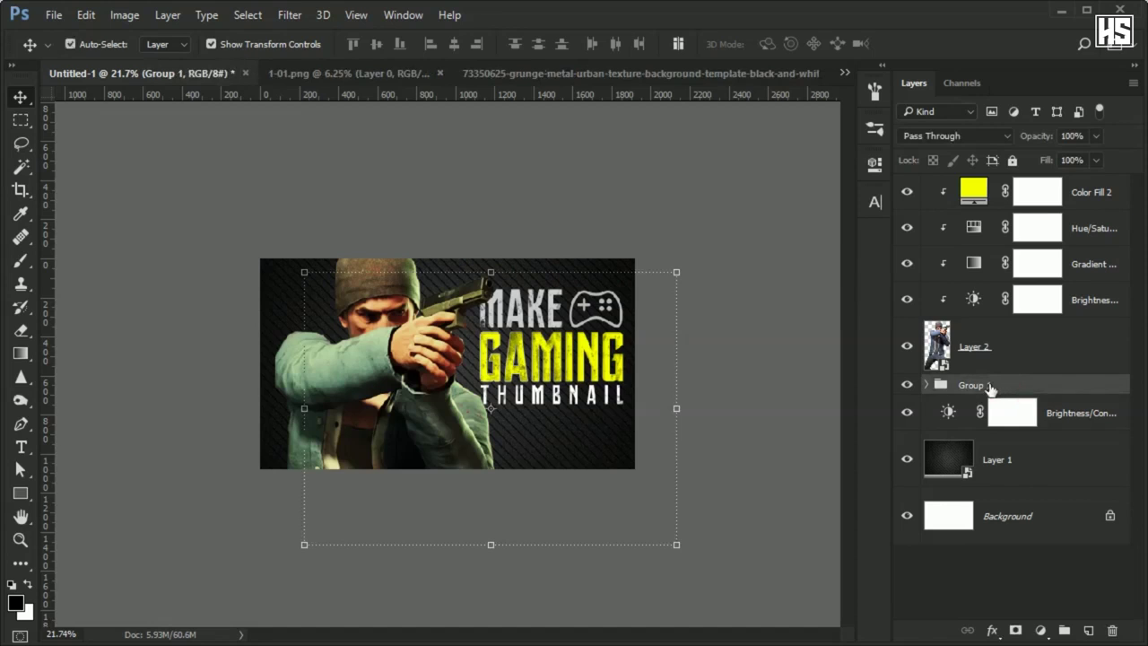
key(ctrl+j)
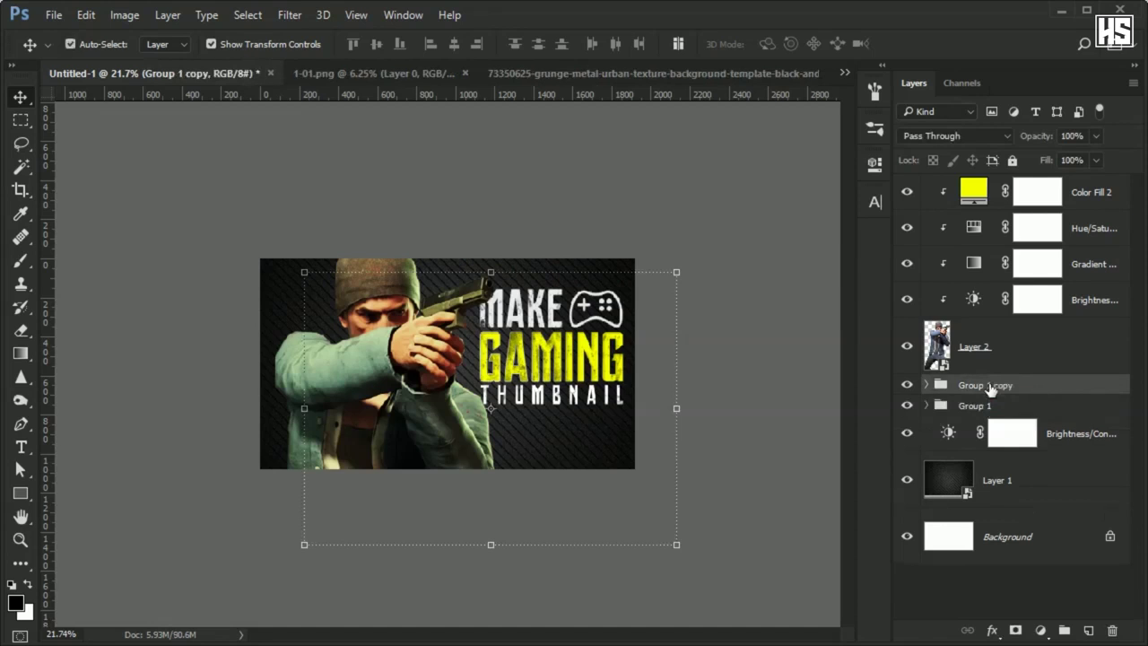
right_click(1031, 386)
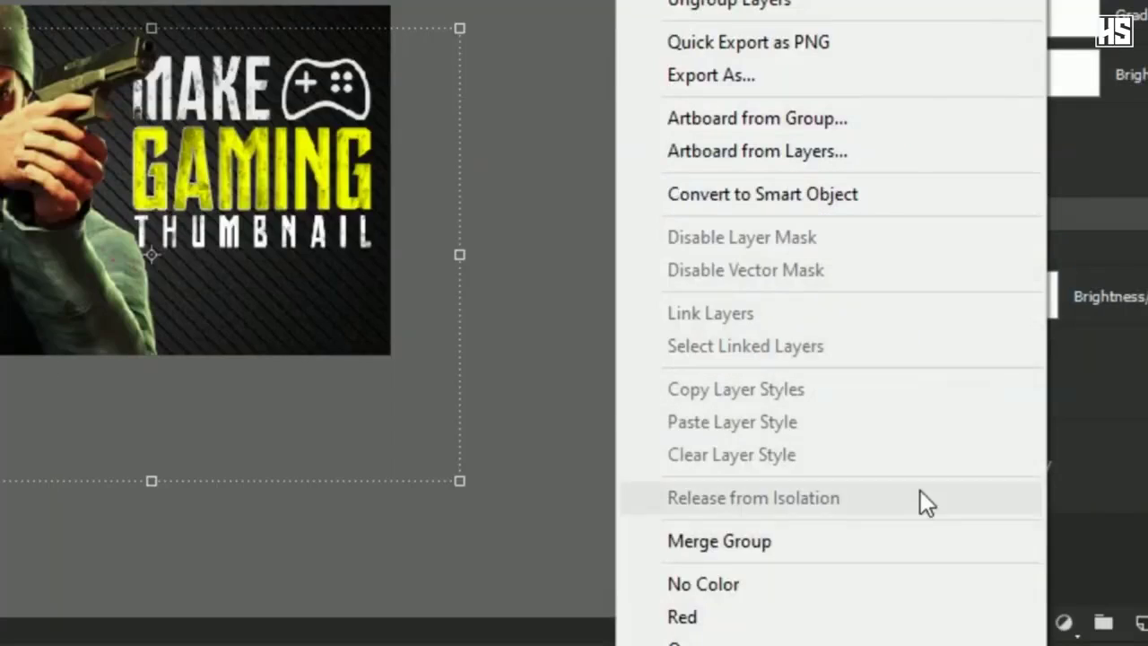
click(921, 582)
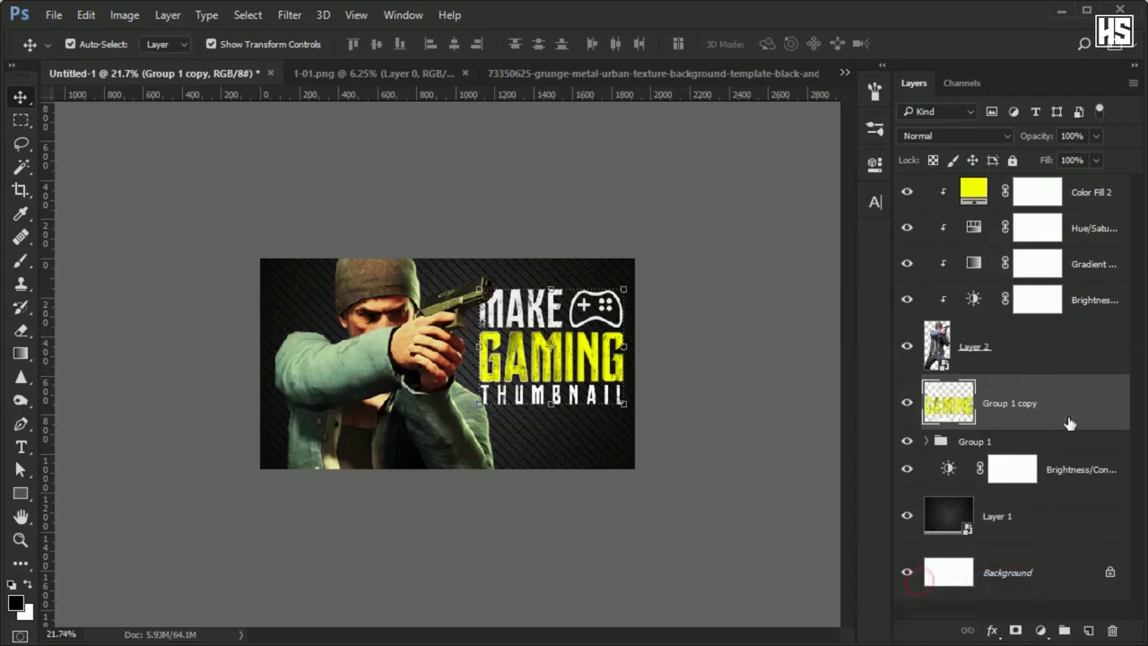
Step: Place the merged title copy directly below the original title group and set its fill to 0%
drag(1064, 413, 1058, 452)
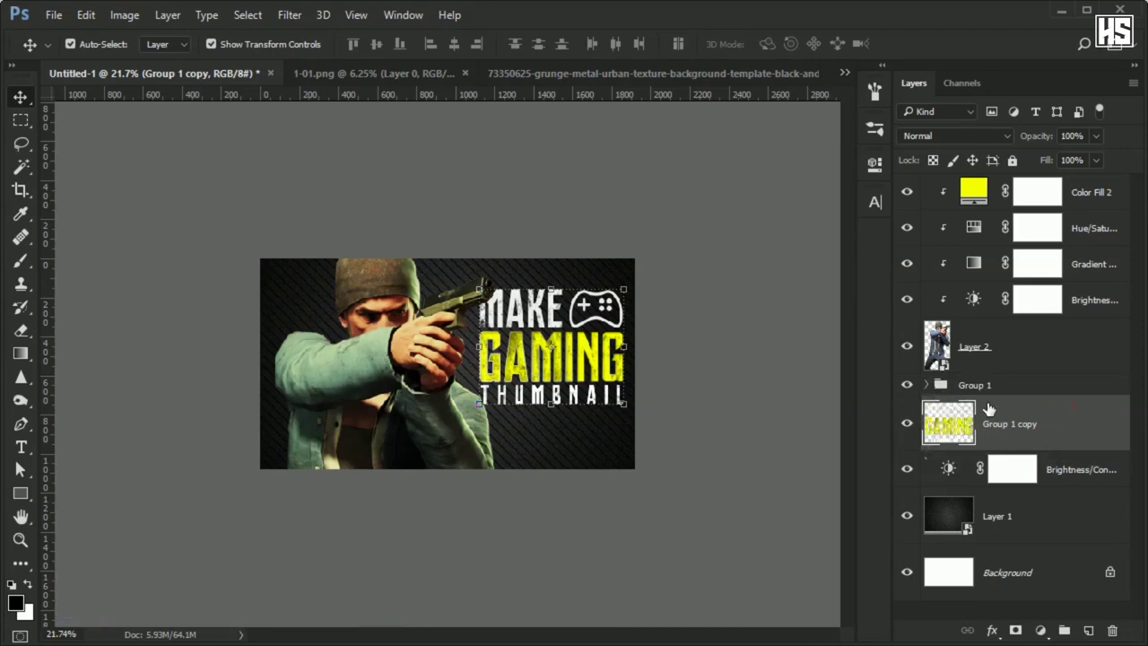
click(1093, 160)
drag(1060, 184, 1011, 184)
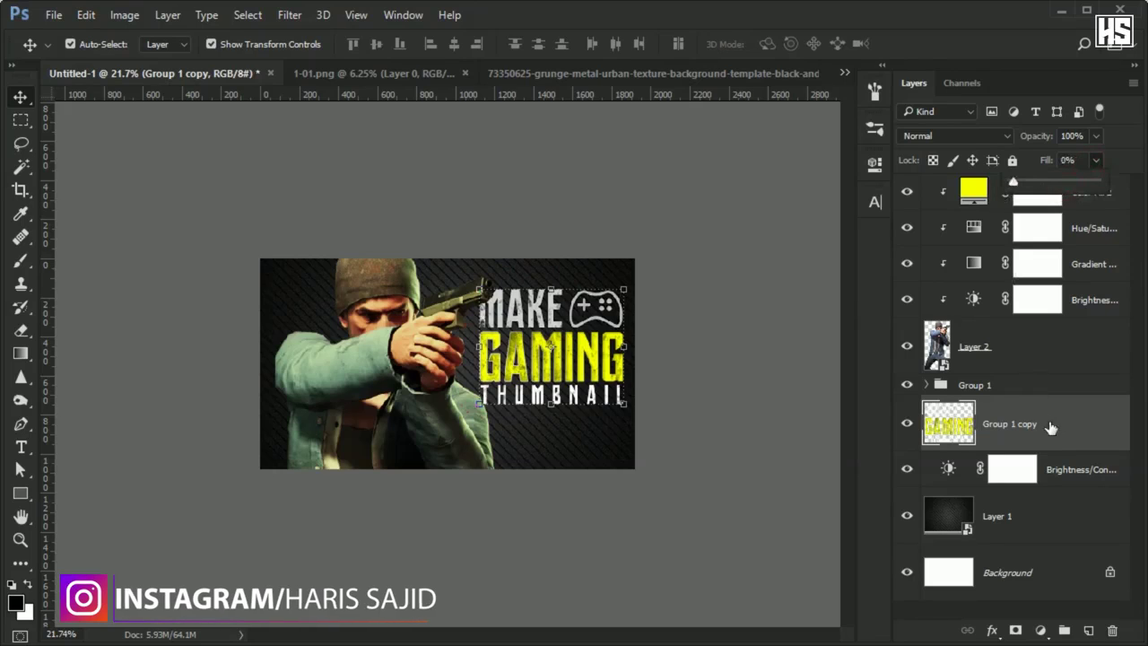
Step: Add a 3 px outside stroke in solid white with increased opacity to the merged title copy, and apply the layer style
click(1076, 426)
double_click(1079, 426)
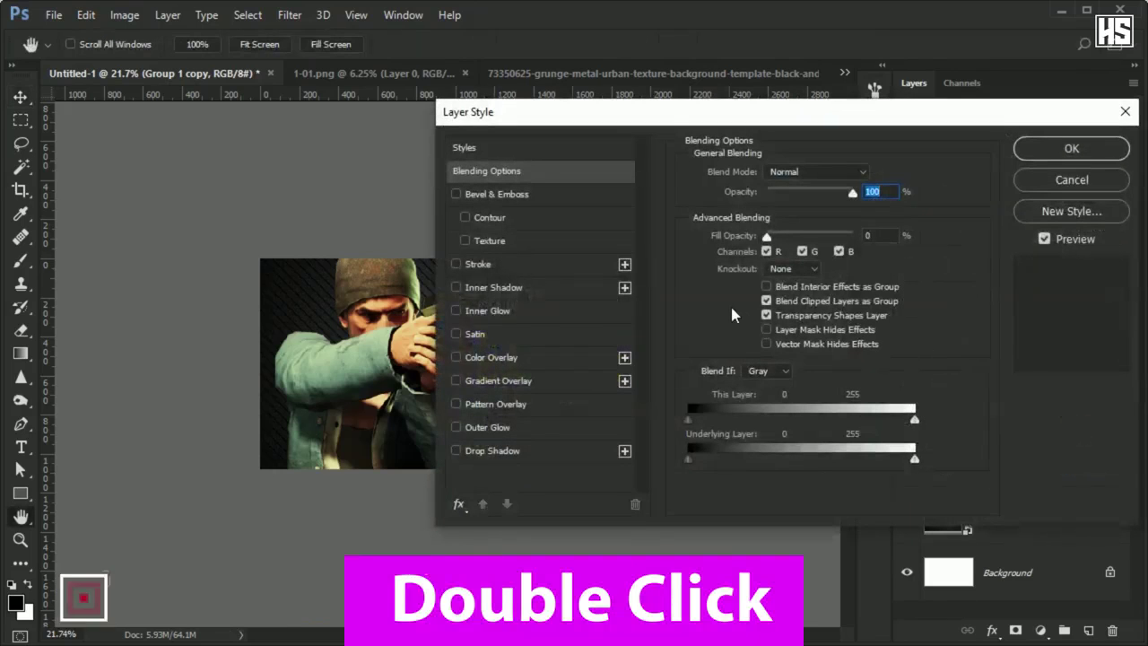
click(478, 264)
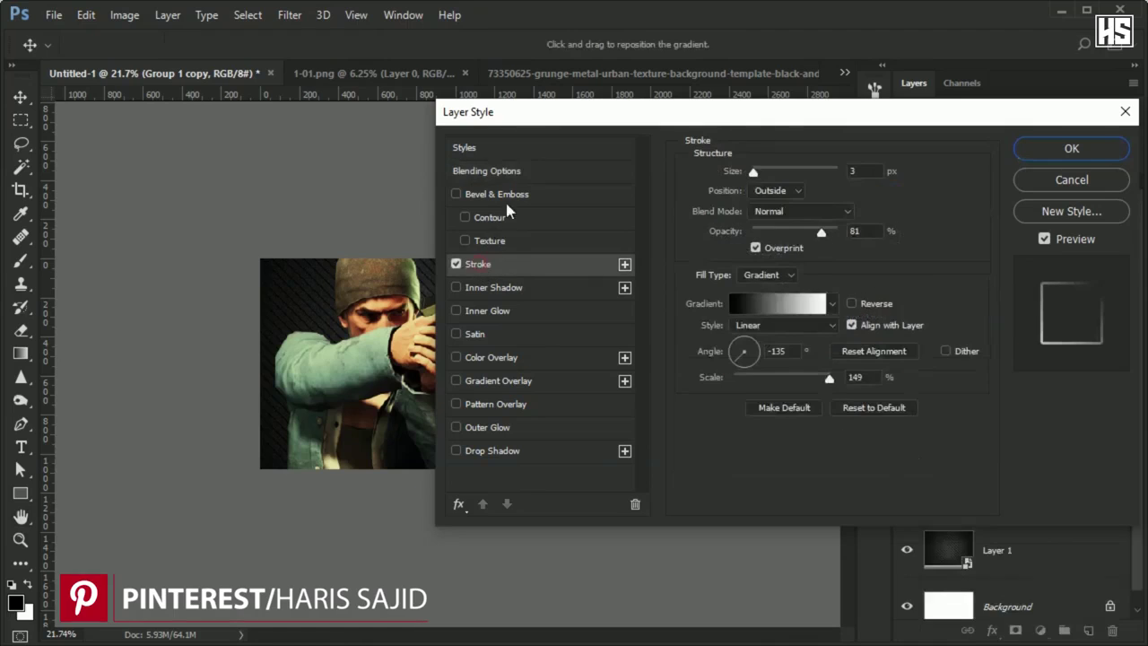
click(781, 276)
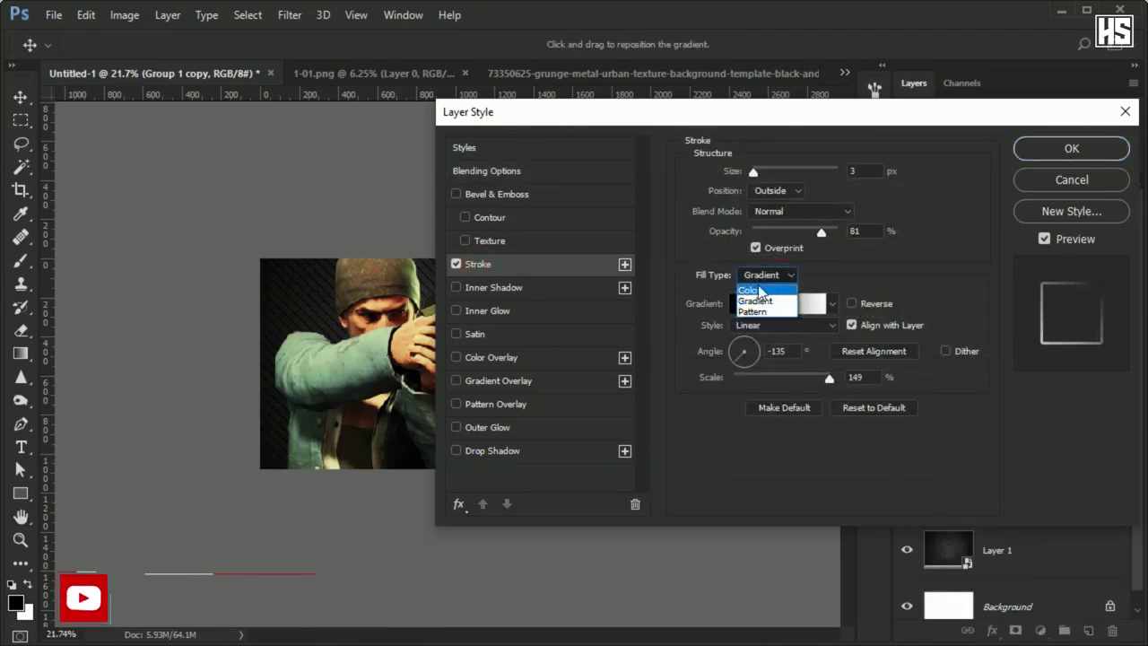
click(761, 289)
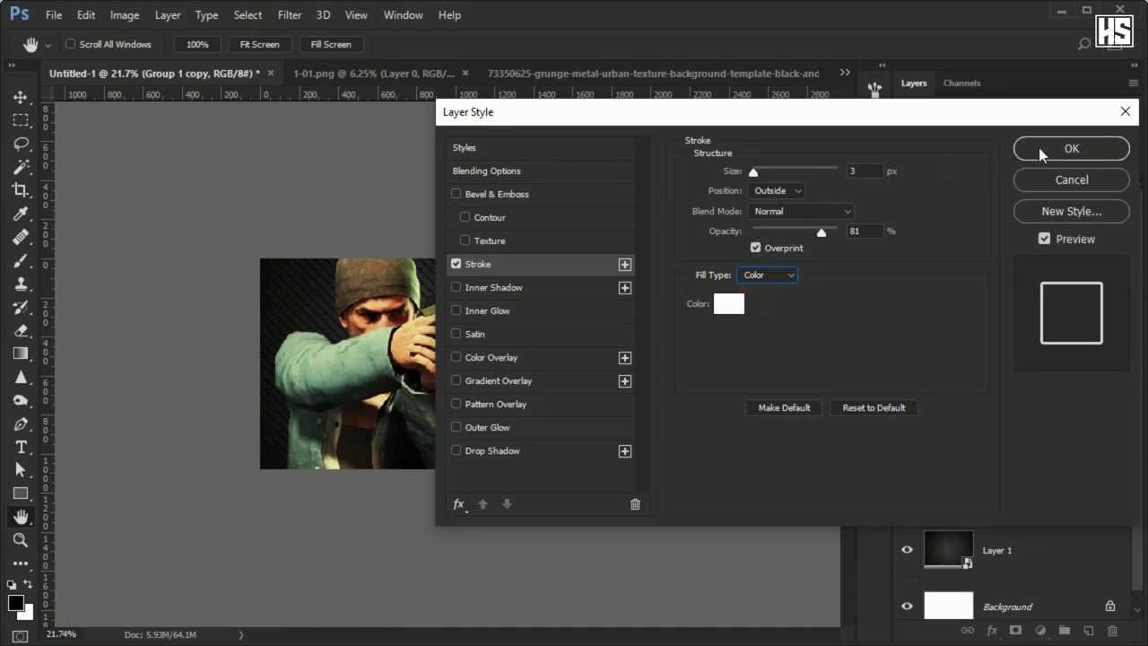
drag(822, 237, 851, 238)
click(1093, 148)
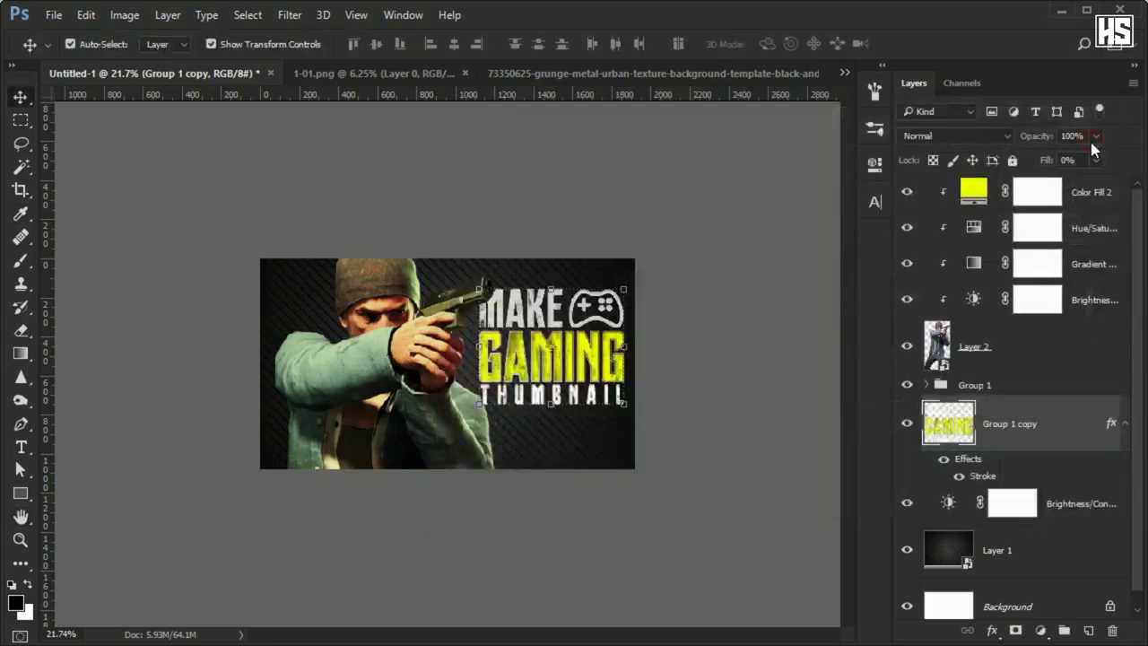
Step: Enlarge the merged title copy slightly from its lower-left corner, set its opacity to 60%, and deselect it
scroll(640, 383, up, 5)
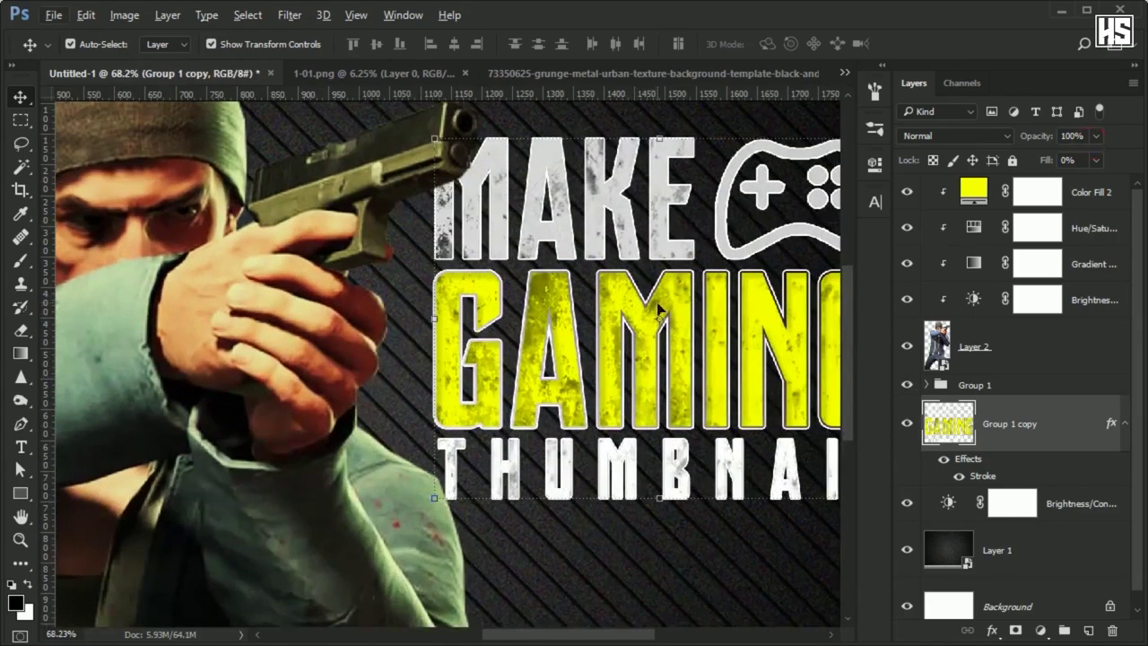
drag(659, 310, 564, 353)
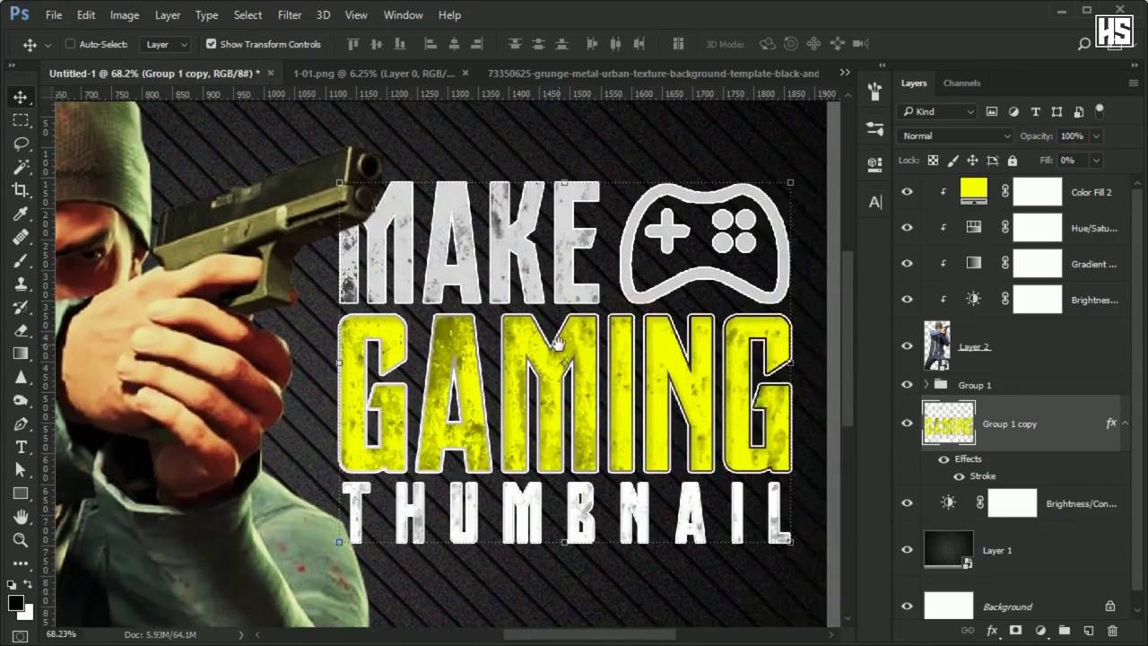
key(ctrl+t)
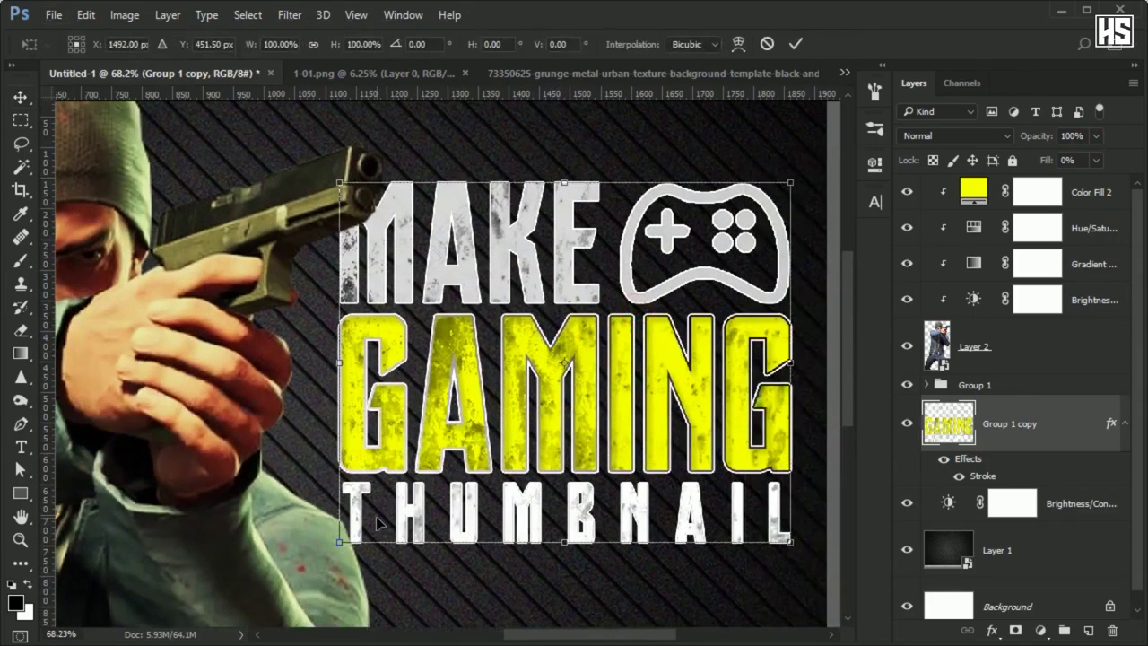
drag(337, 544, 330, 548)
click(804, 42)
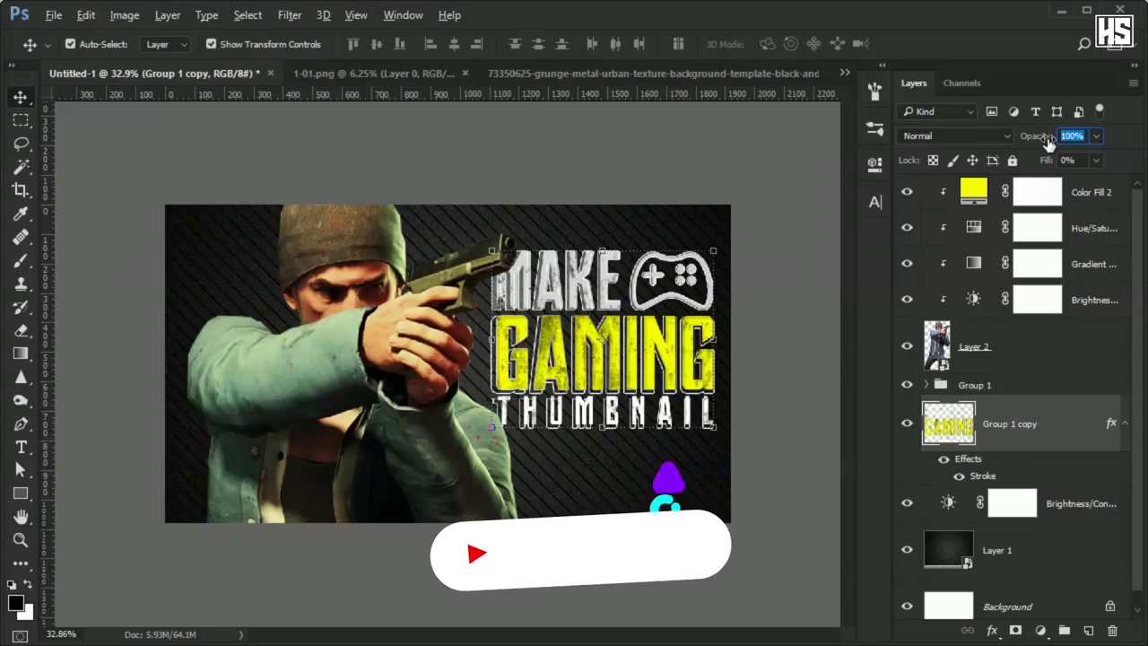
text(60)
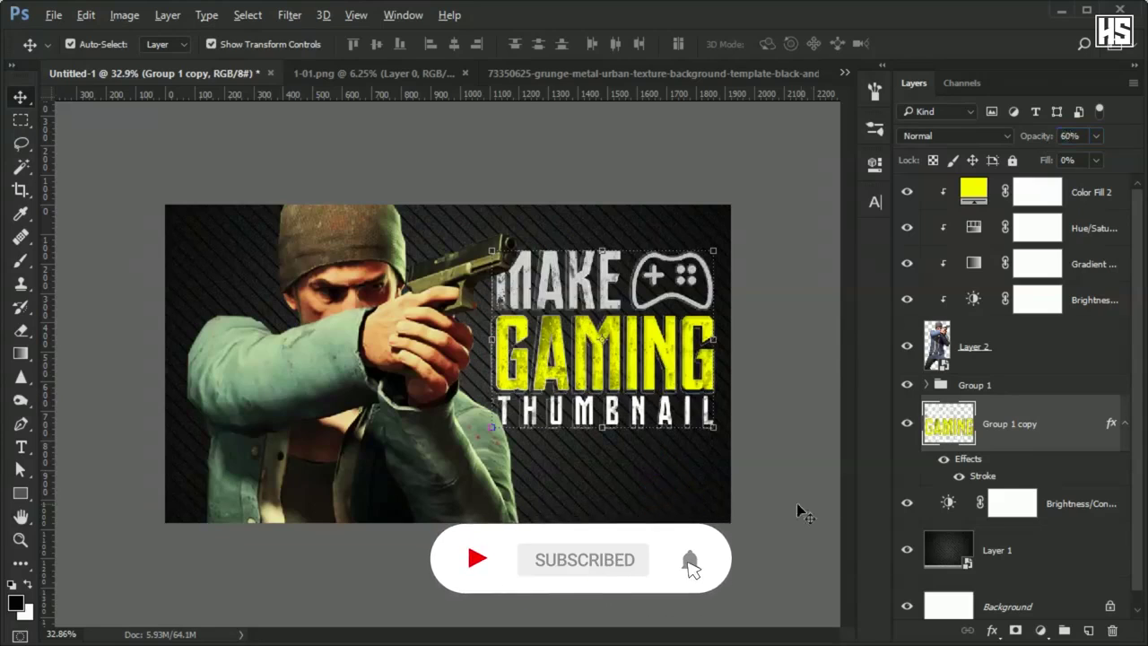
click(764, 339)
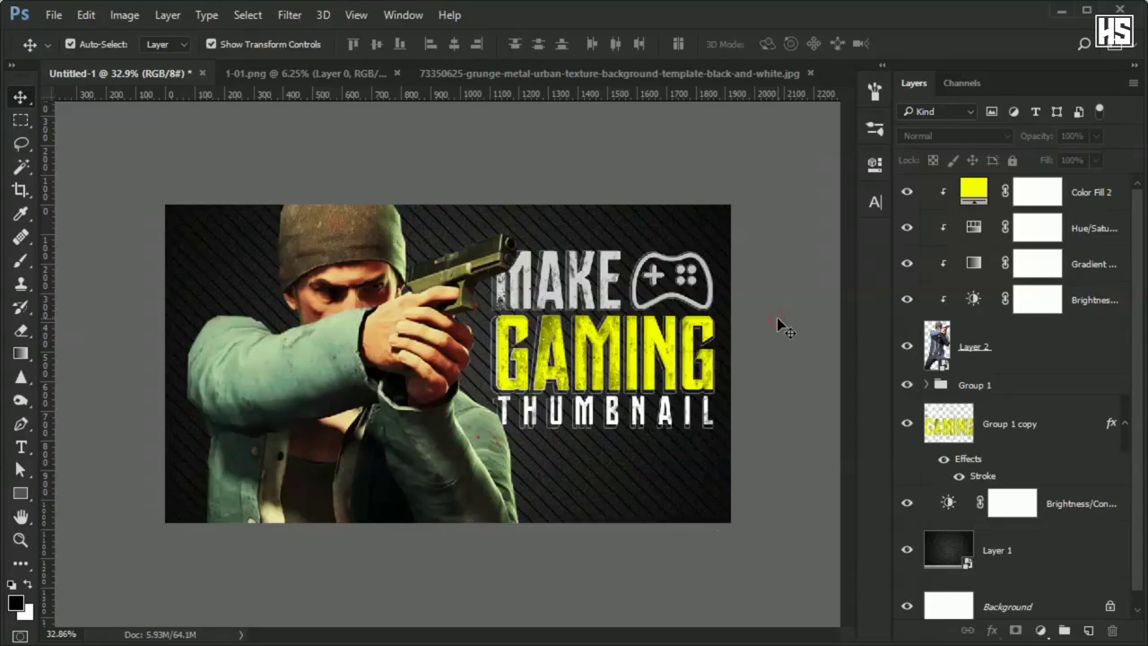
Step: Group all layers above the background, duplicate the group, and merge the duplicate into a single layer
key(ctrl+alt+a)
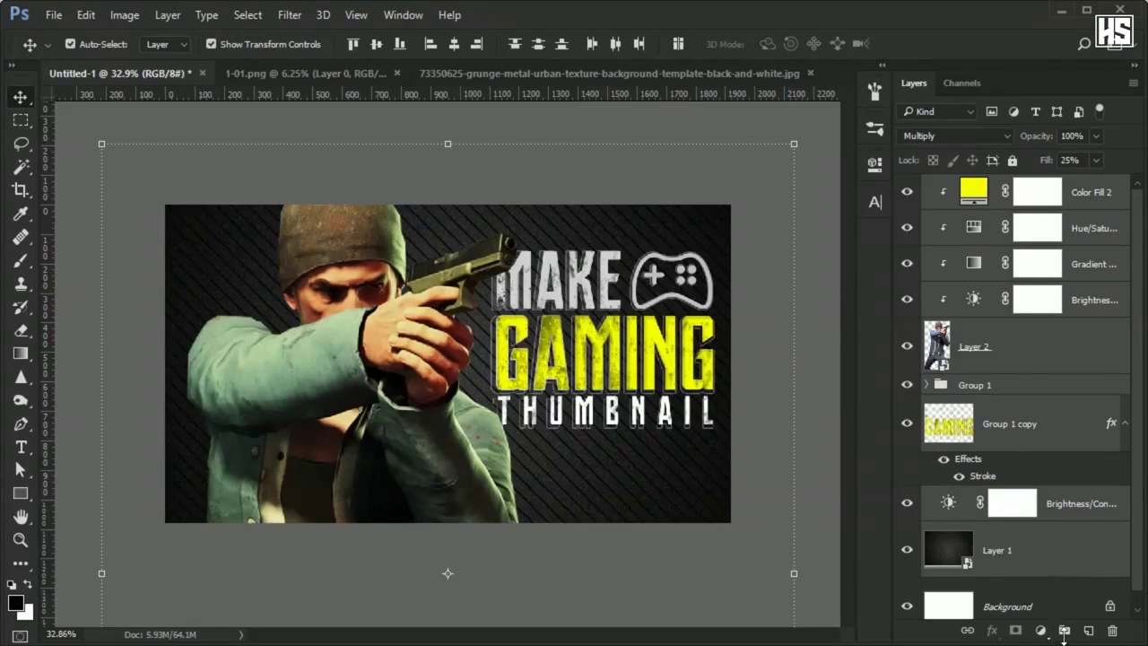
click(1064, 631)
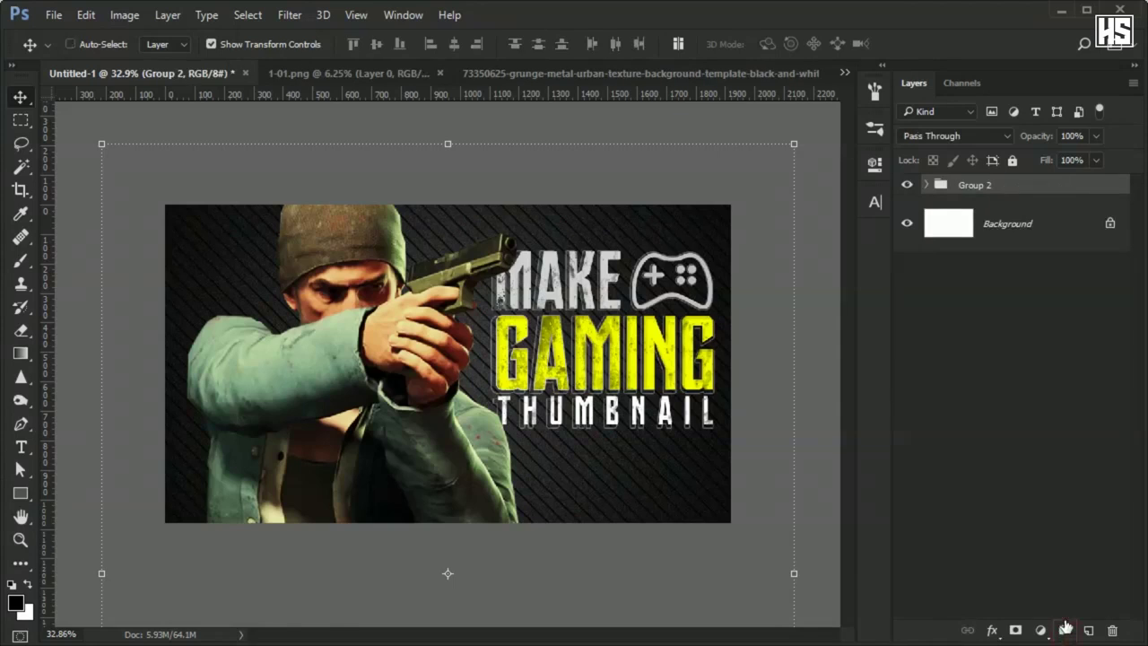
key(ctrl+j)
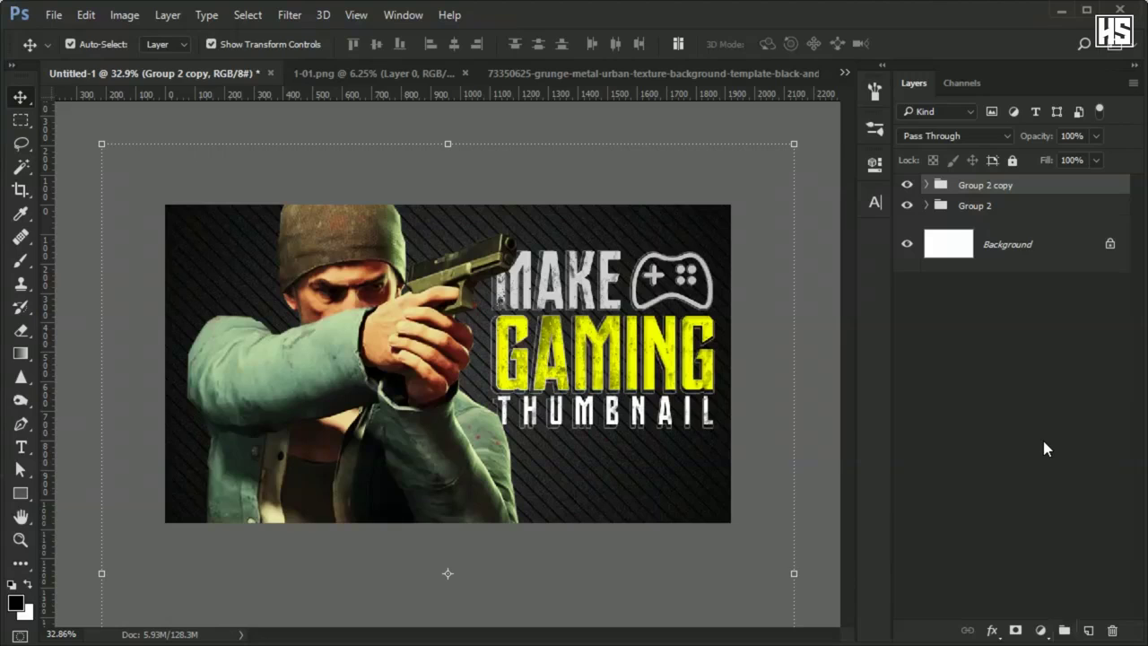
right_click(1057, 176)
click(915, 579)
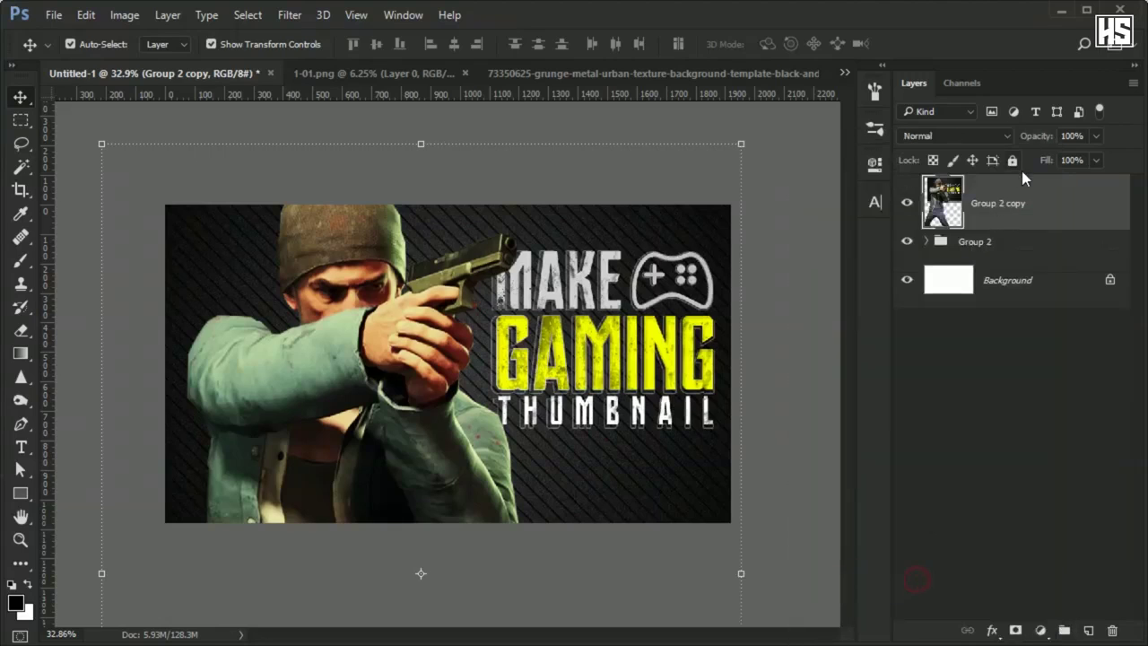
Step: Select the whole canvas and copy that area of the merged composition to a new layer
click(18, 121)
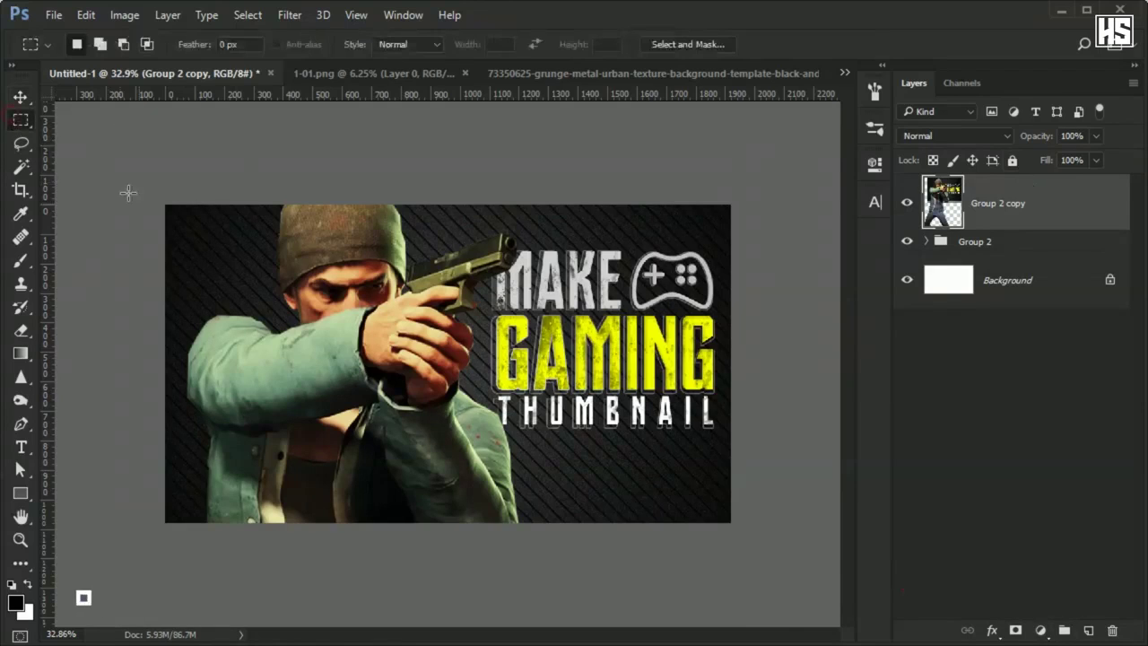
key(ctrl+a)
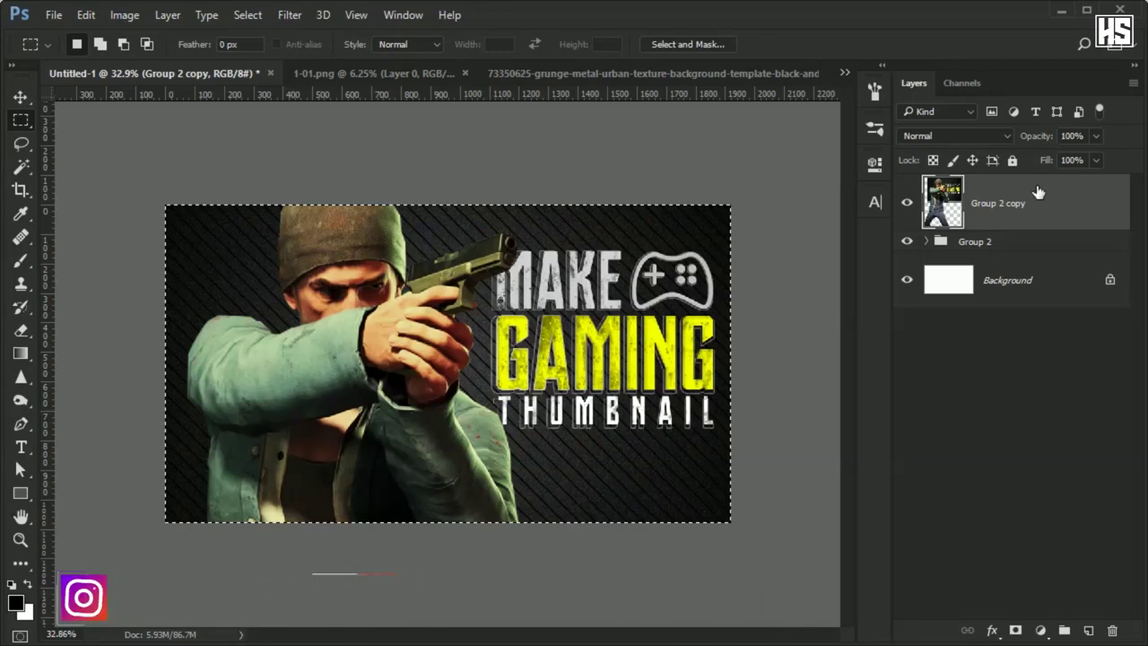
key(ctrl+j)
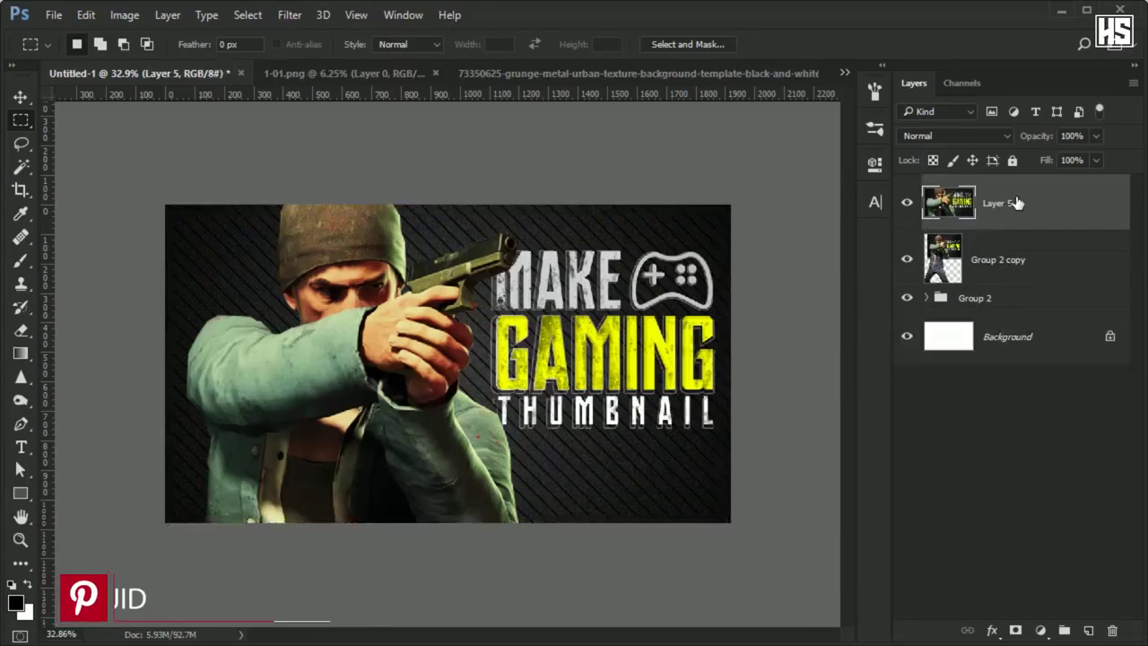
Step: Convert the canvas-sized layer to a smart object and apply a Camera Raw filter with temperature -1 and darkened edges
click(289, 14)
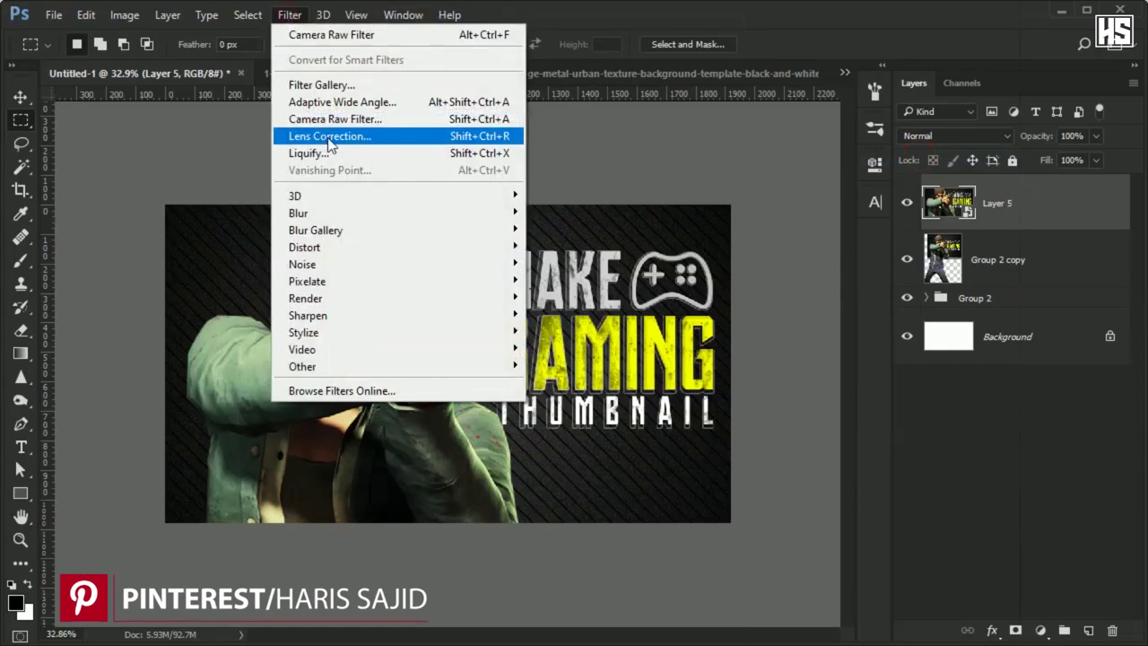
click(325, 122)
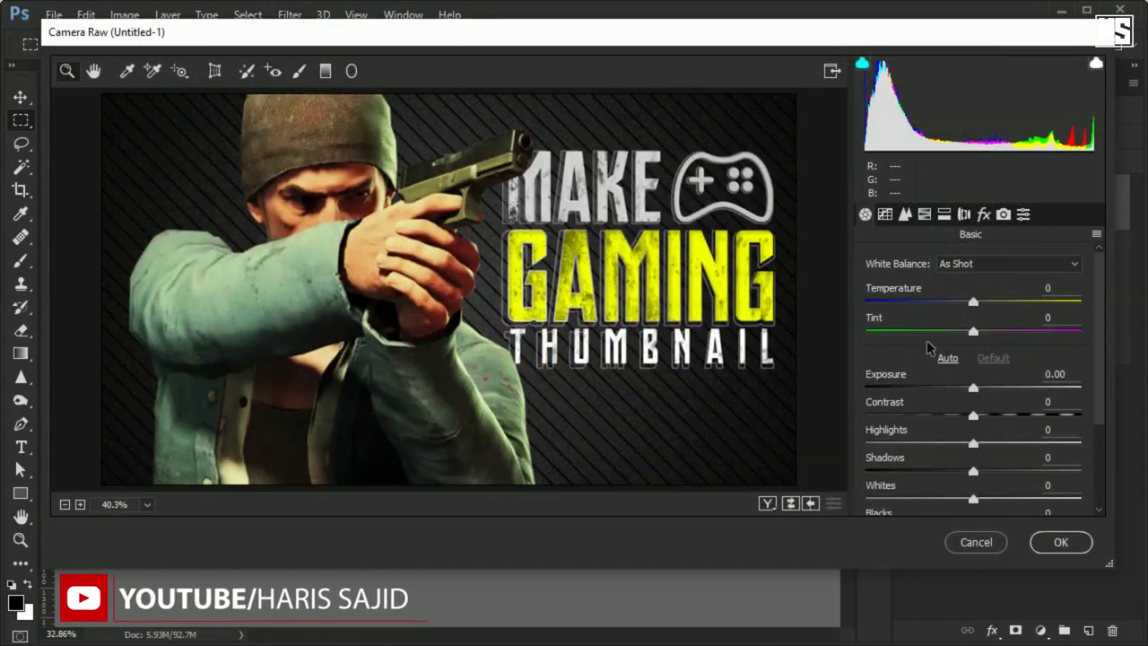
drag(976, 302, 974, 308)
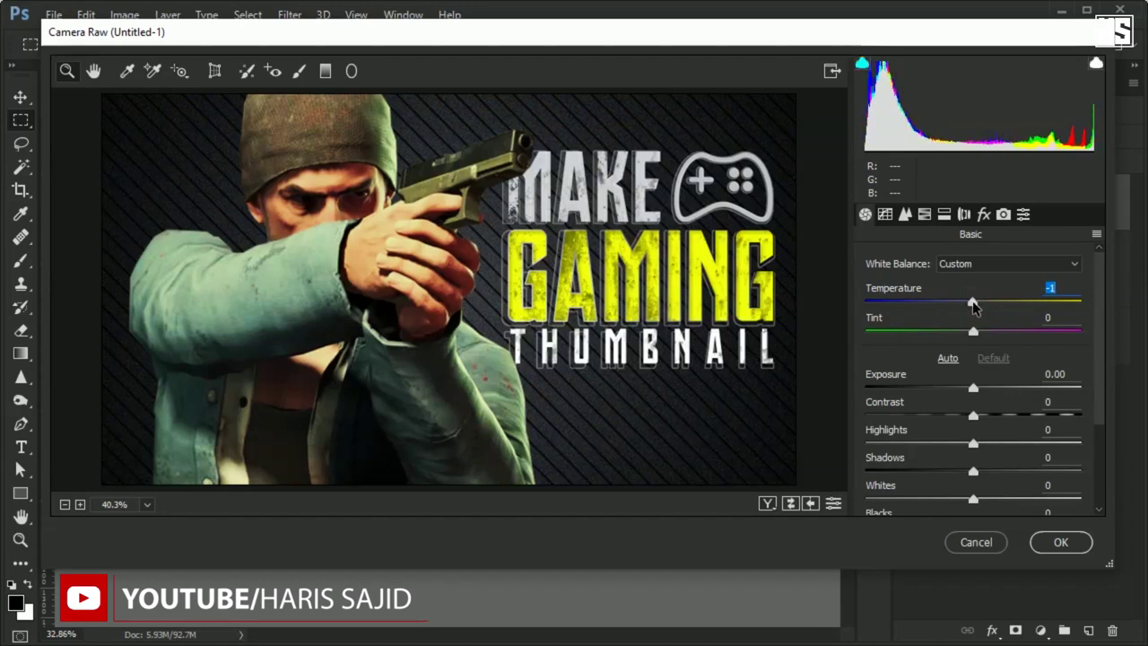
click(964, 214)
drag(974, 439, 914, 439)
click(1061, 542)
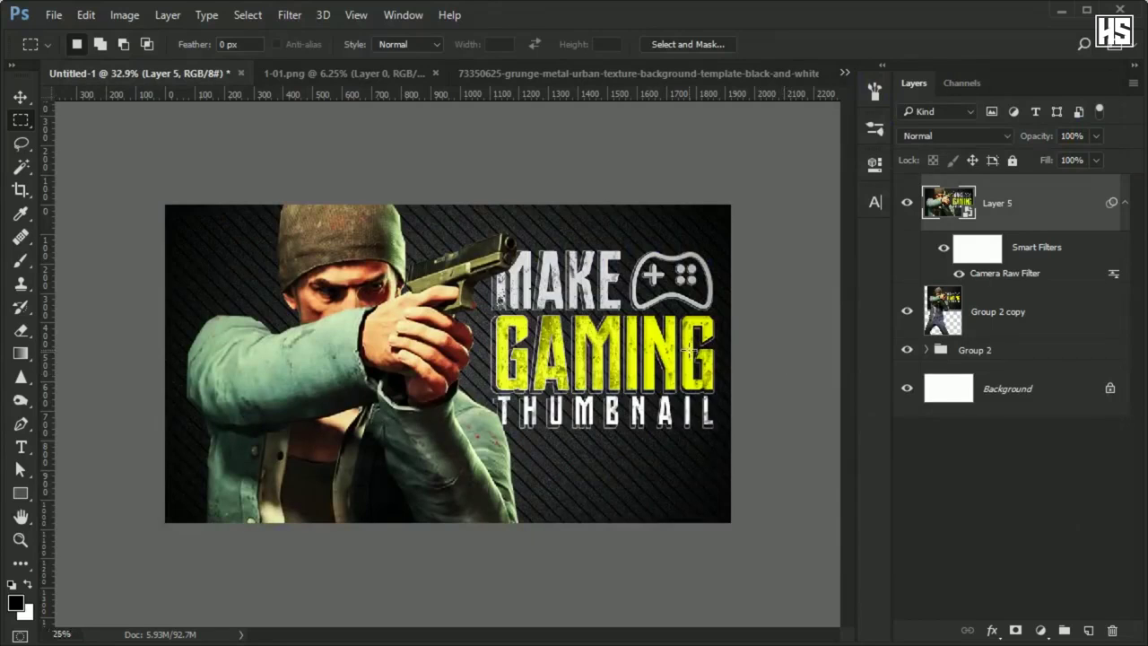
Step: Hide the merged group copy and compare the thumbnail with the Camera Raw filtered layer switched off and on
scroll(687, 352, down, 1)
click(907, 204)
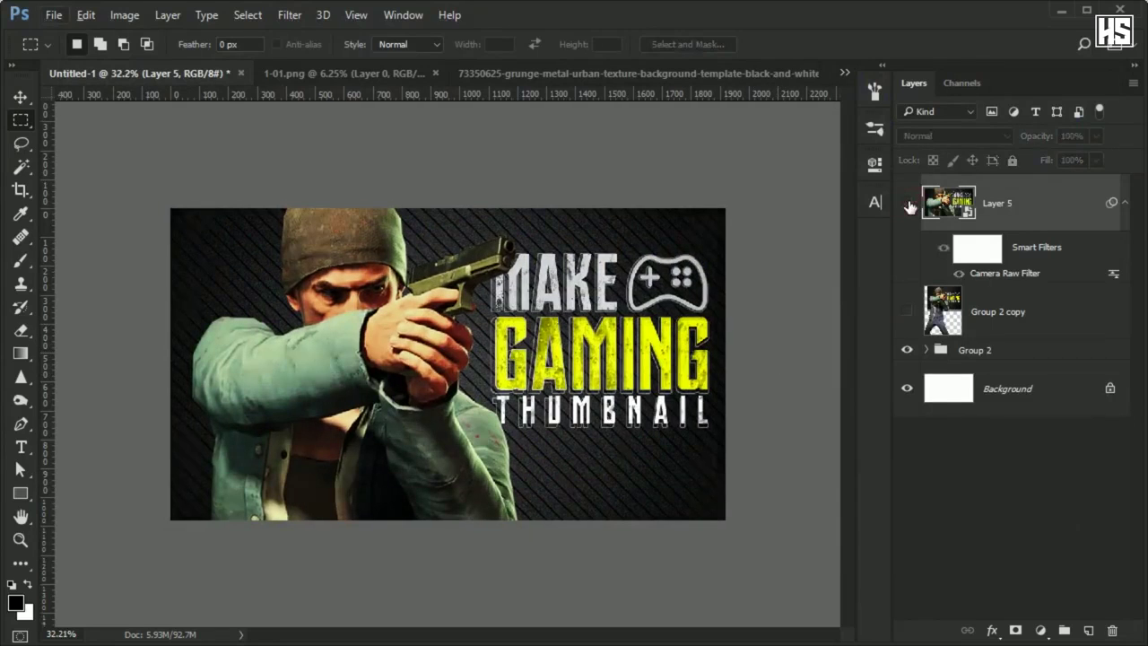
click(908, 206)
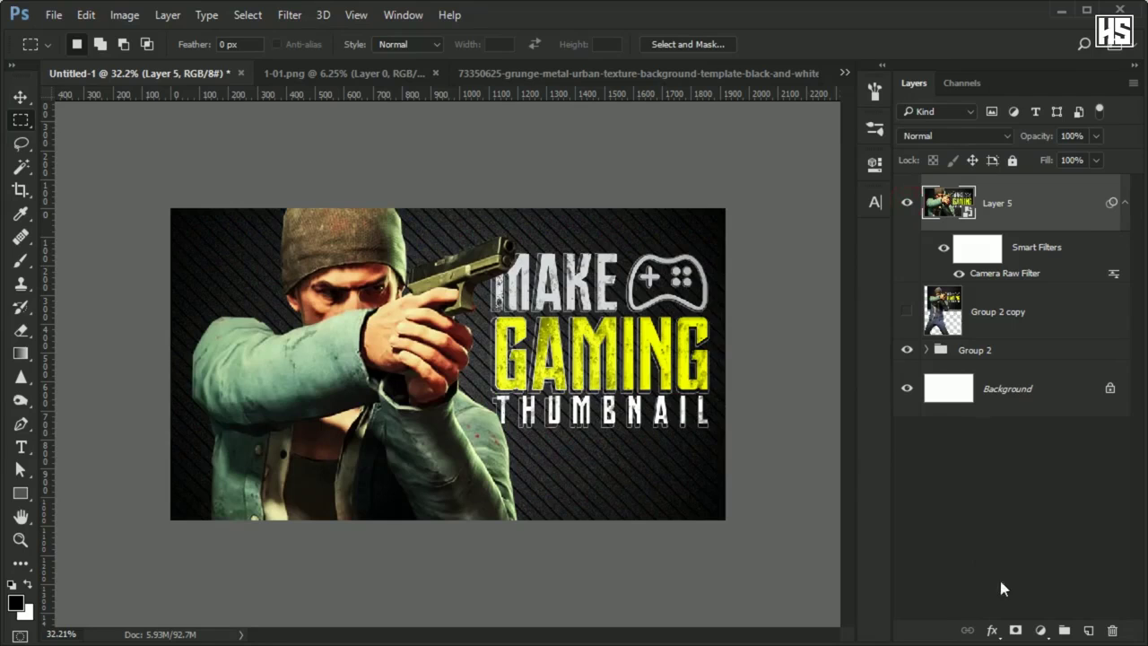